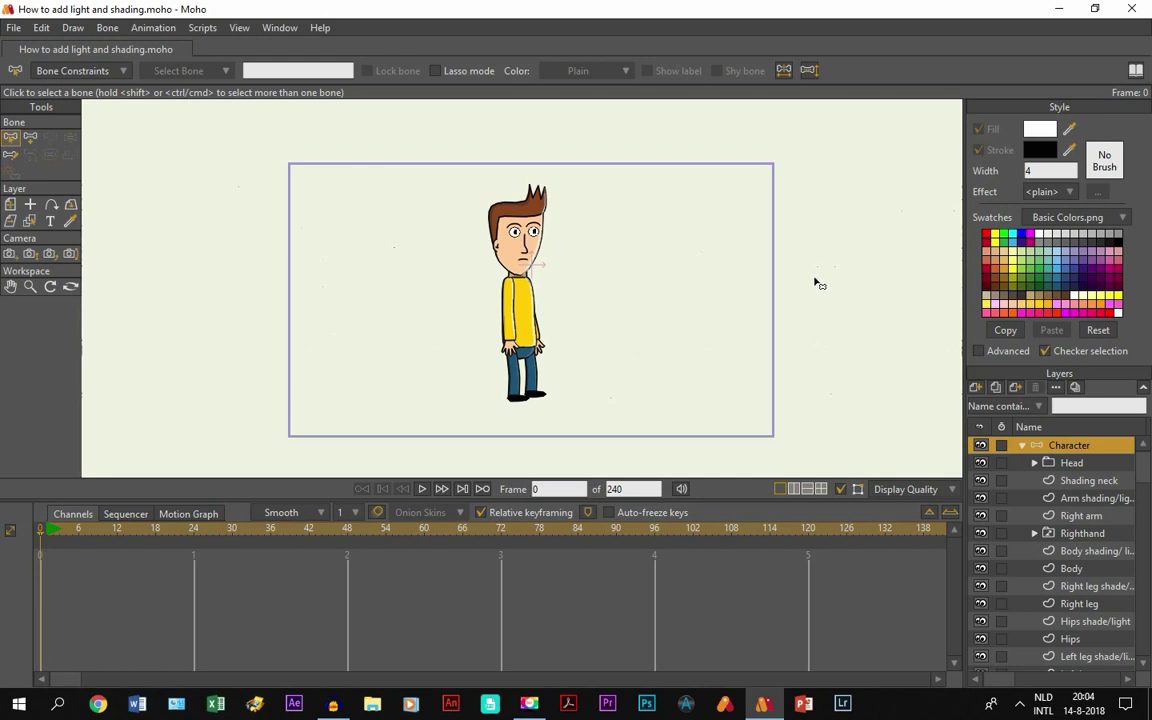
Step: Examine the full character and the layers grouped under the Character bone layer
{"action": "scroll", "coordinate": [722, 281], "scroll_direction": "up", "scroll_amount": 1}
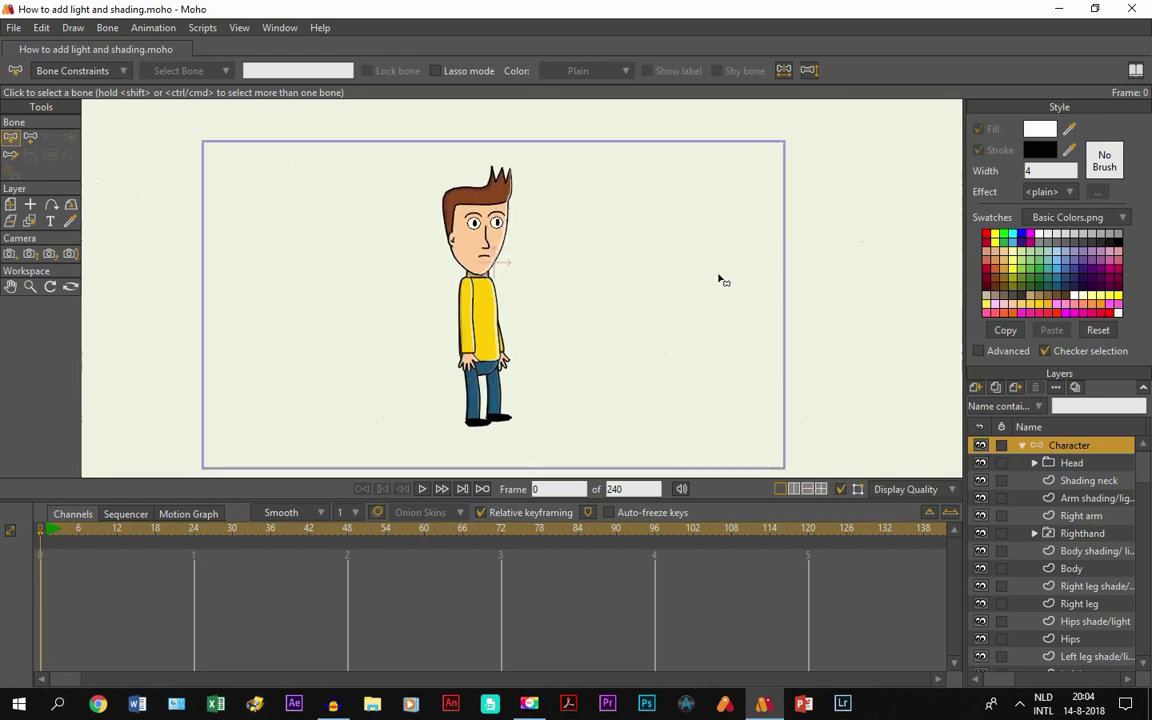
{"action": "scroll", "coordinate": [583, 239], "scroll_direction": "up", "scroll_amount": 1}
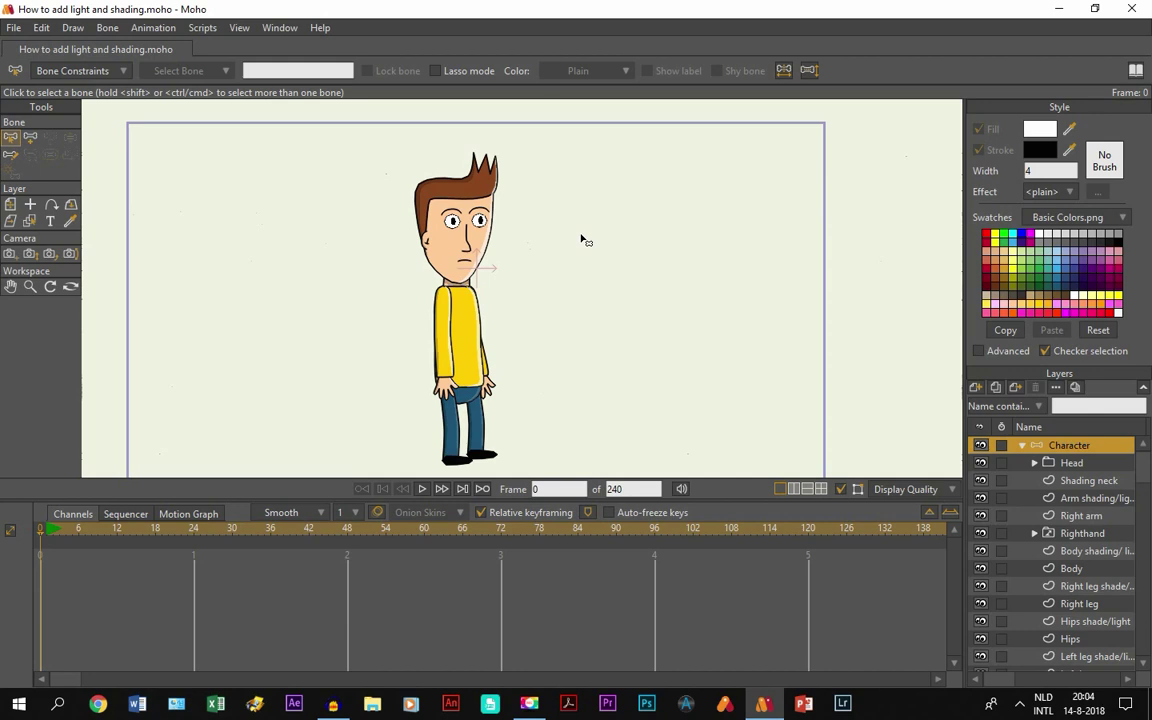
{"action": "left_click", "coordinate": [10, 286]}
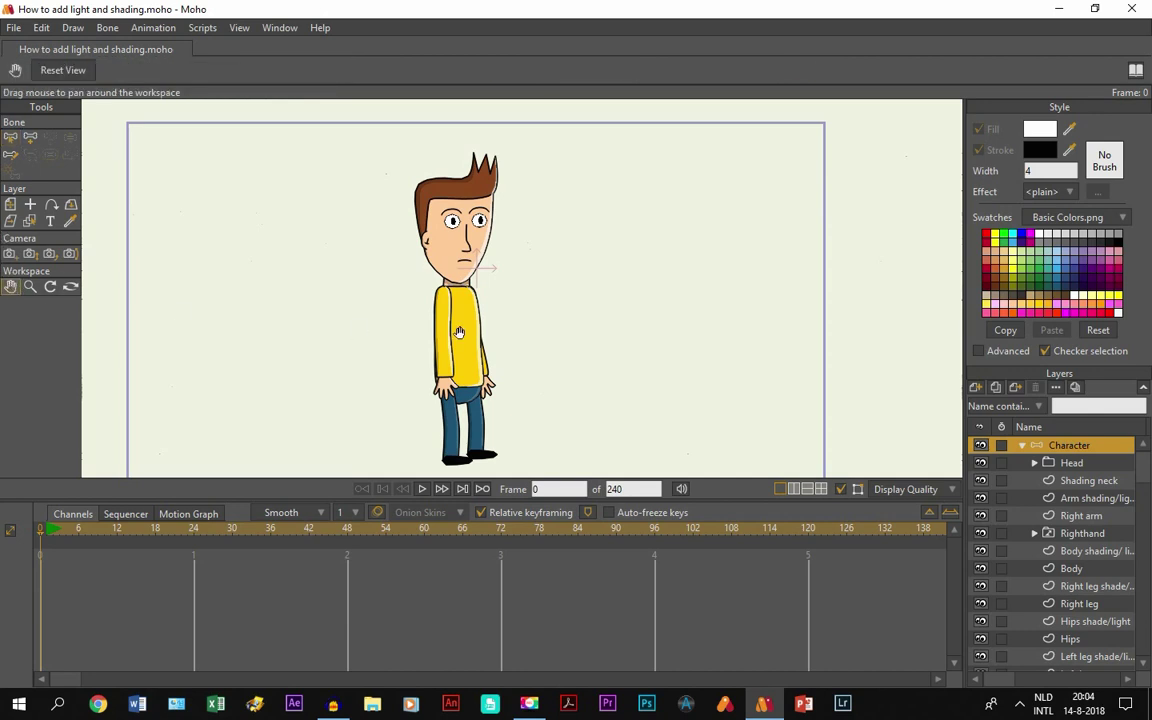
{"action": "left_click_drag", "start_coordinate": [459, 332], "coordinate": [471, 307]}
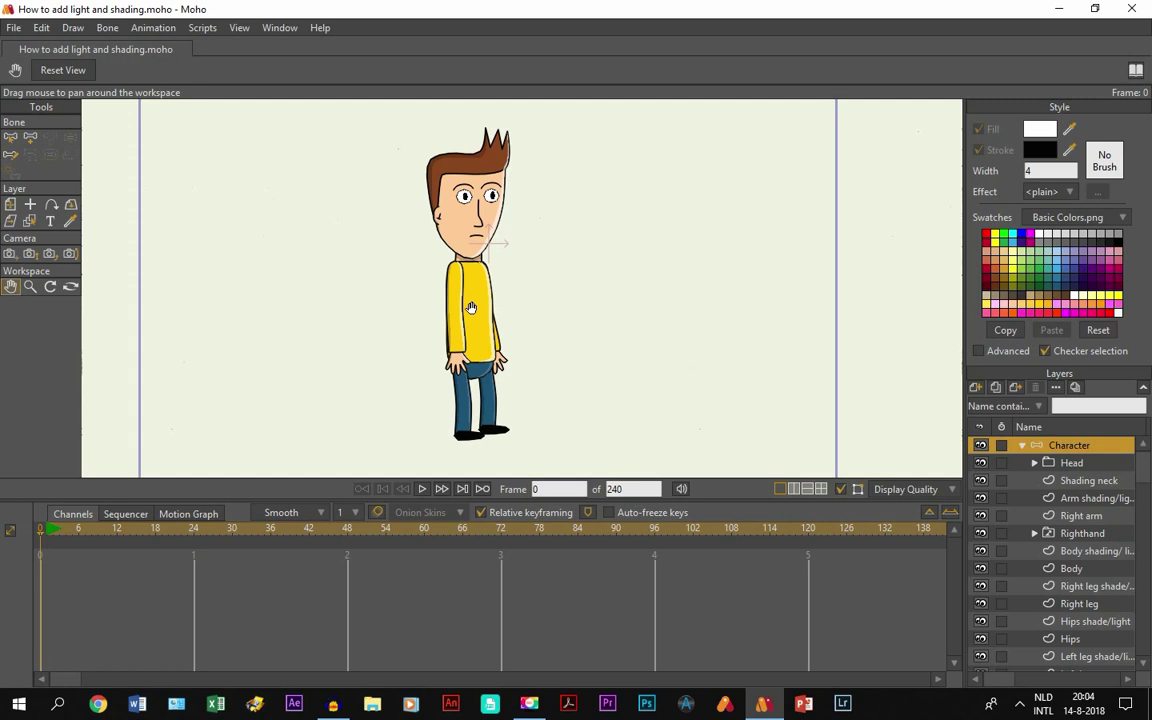
{"action": "left_click", "coordinate": [1022, 446]}
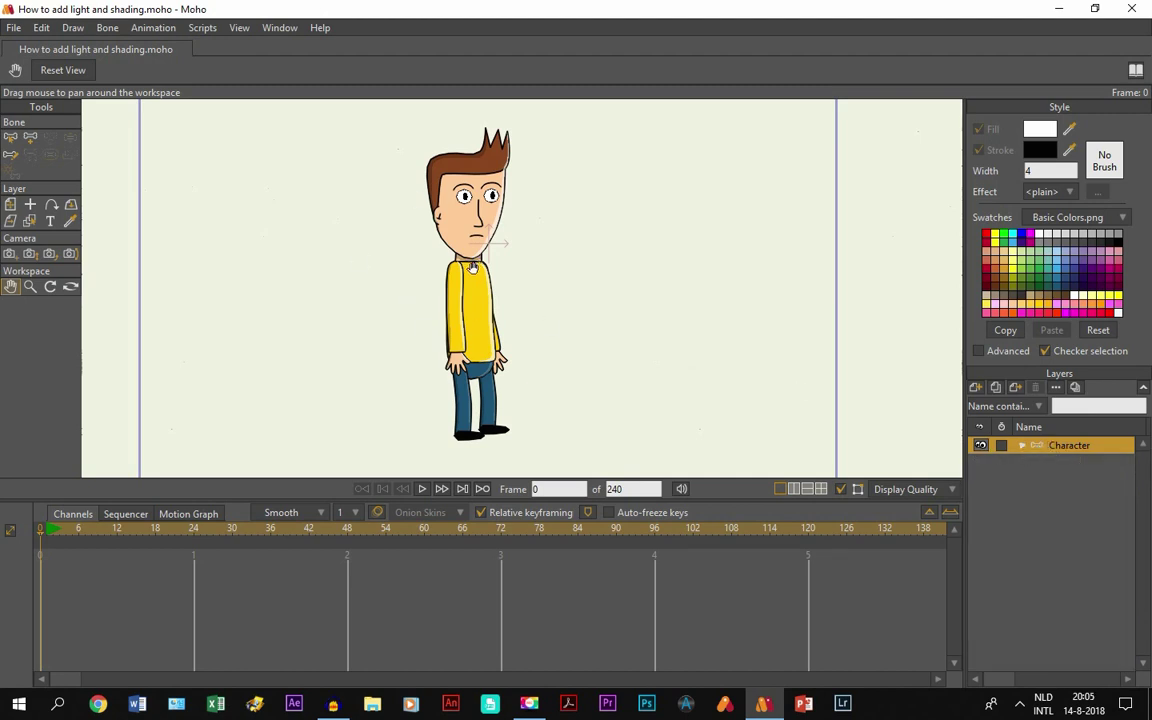
{"action": "left_click", "coordinate": [1022, 446]}
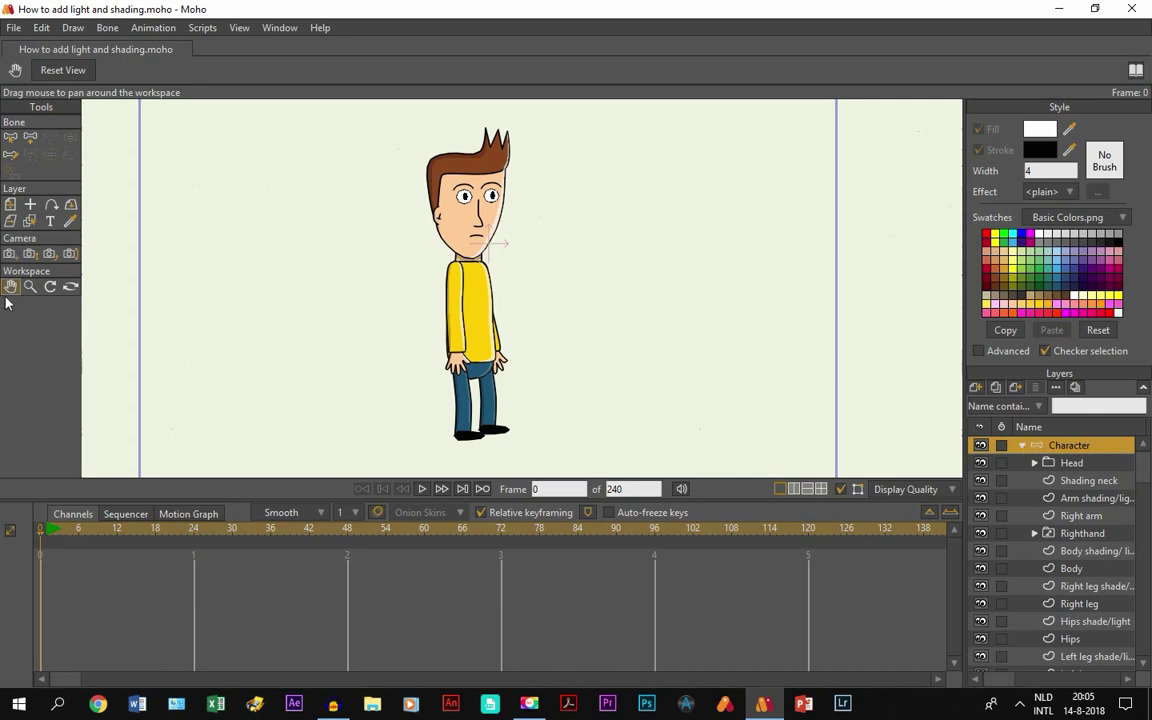
Step: Add a short hip bone pointing downward from the waist to the crotch on the Character layer
{"action": "scroll", "coordinate": [503, 307], "scroll_direction": "up", "scroll_amount": 2}
{"action": "mouse_move", "coordinate": [503, 307]}
{"action": "left_mouse_down"}
{"action": "mouse_move", "coordinate": [514, 301]}
{"action": "mouse_move", "coordinate": [517, 316]}
{"action": "left_mouse_up"}
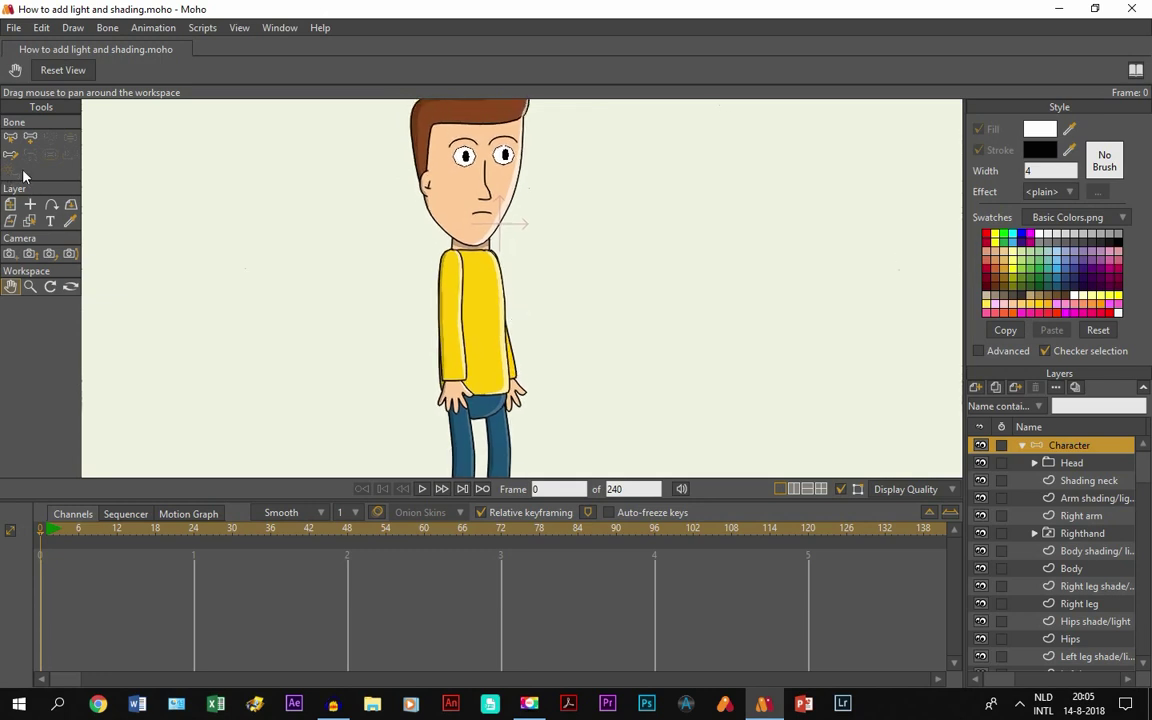
{"action": "left_click", "coordinate": [31, 140]}
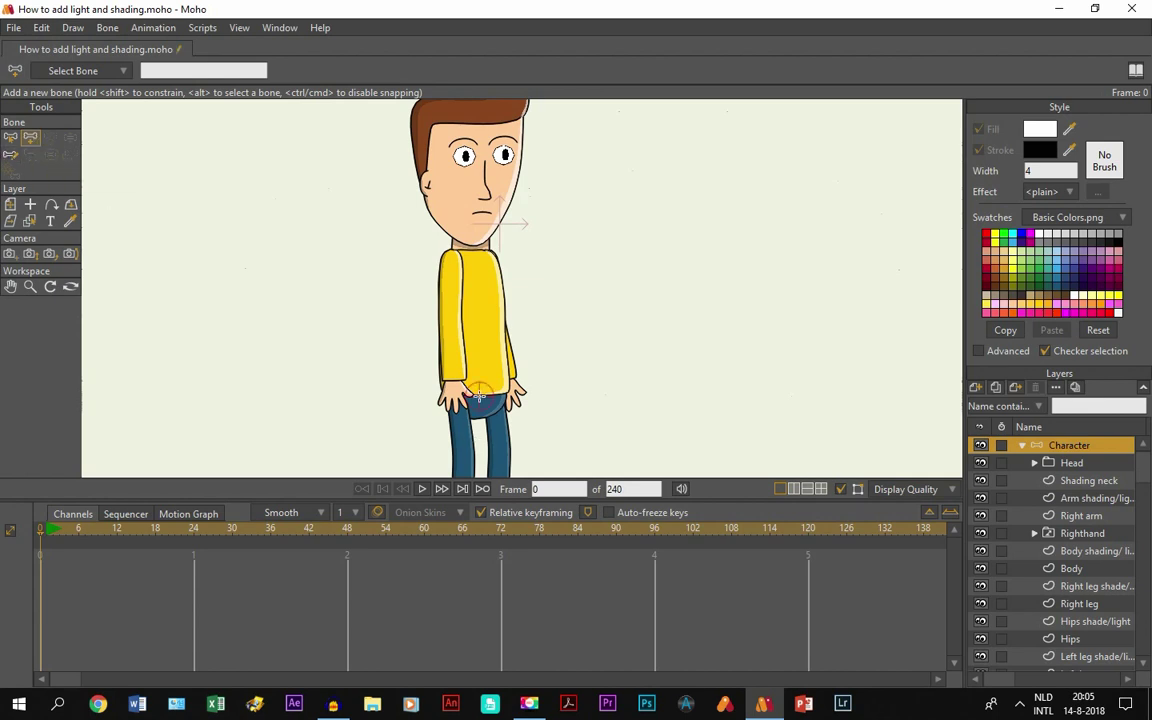
{"action": "left_click_drag", "start_coordinate": [479, 401], "coordinate": [480, 419]}
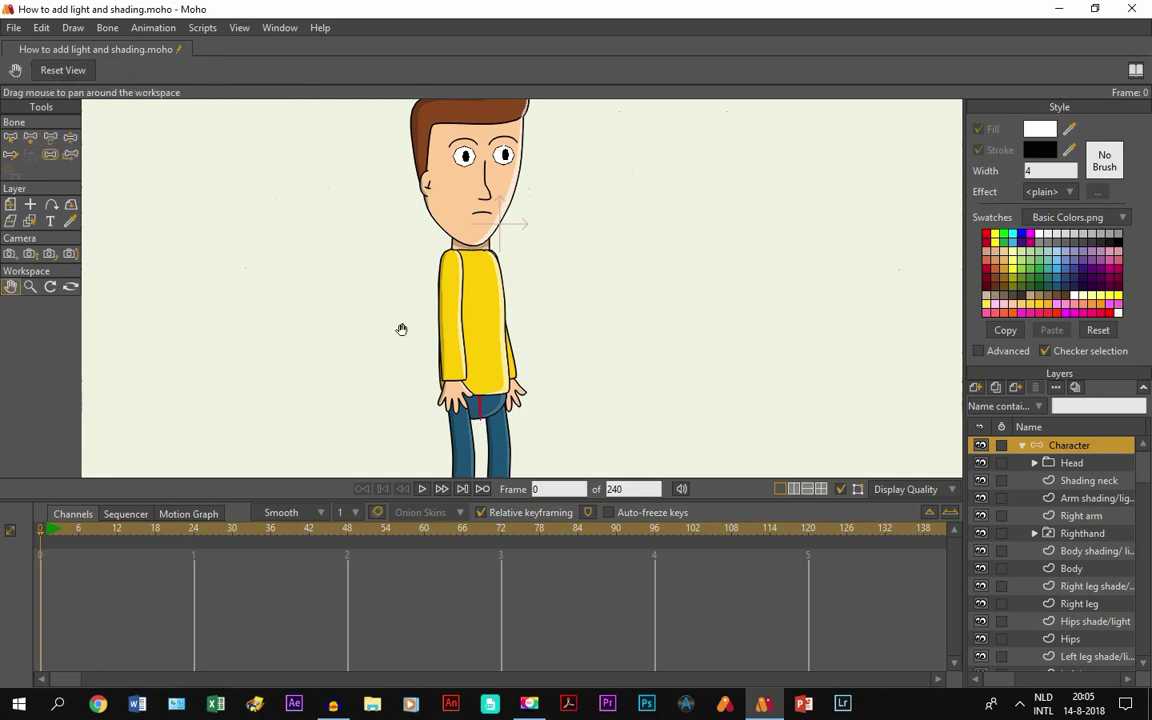
Step: With the hip bone selected as parent, add a torso bone from the shirt's lower hem up to the neckline
{"action": "key", "text": "space"}
{"action": "scroll", "coordinate": [453, 336], "scroll_direction": "up", "scroll_amount": 3}
{"action": "left_click_drag", "start_coordinate": [555, 319], "coordinate": [525, 348]}
{"action": "scroll", "coordinate": [525, 347], "scroll_direction": "down", "scroll_amount": 1}
{"action": "scroll", "coordinate": [311, 309], "scroll_direction": "down", "scroll_amount": 1}
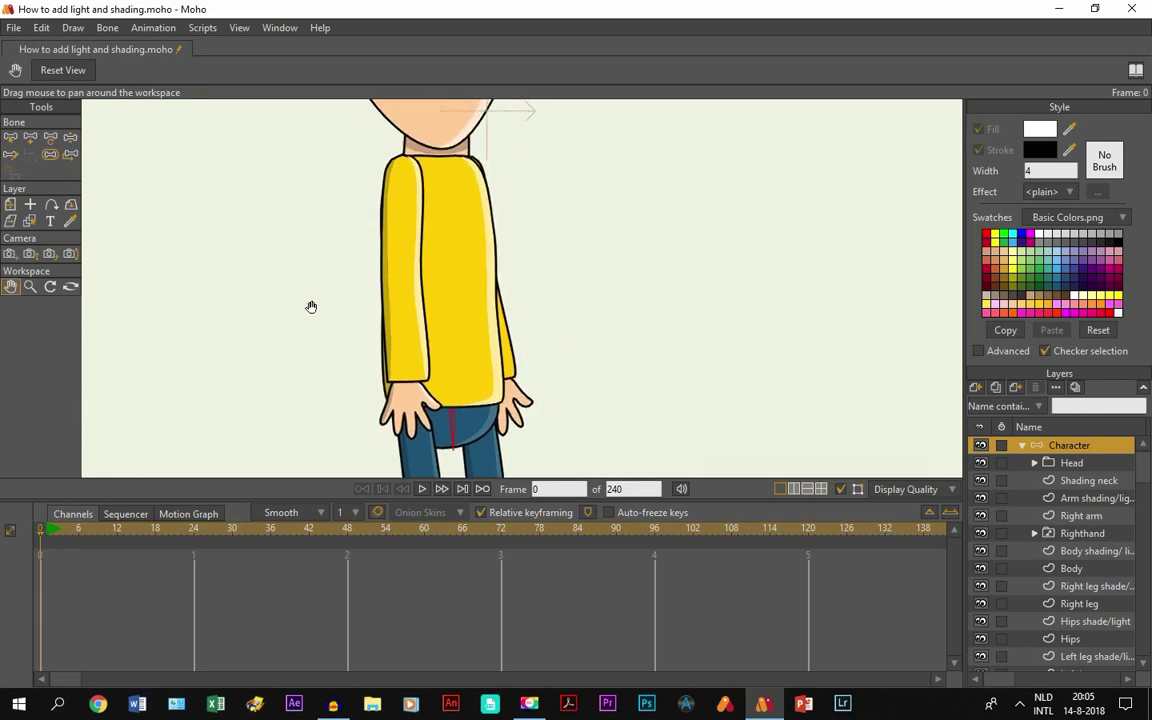
{"action": "left_click", "coordinate": [30, 137]}
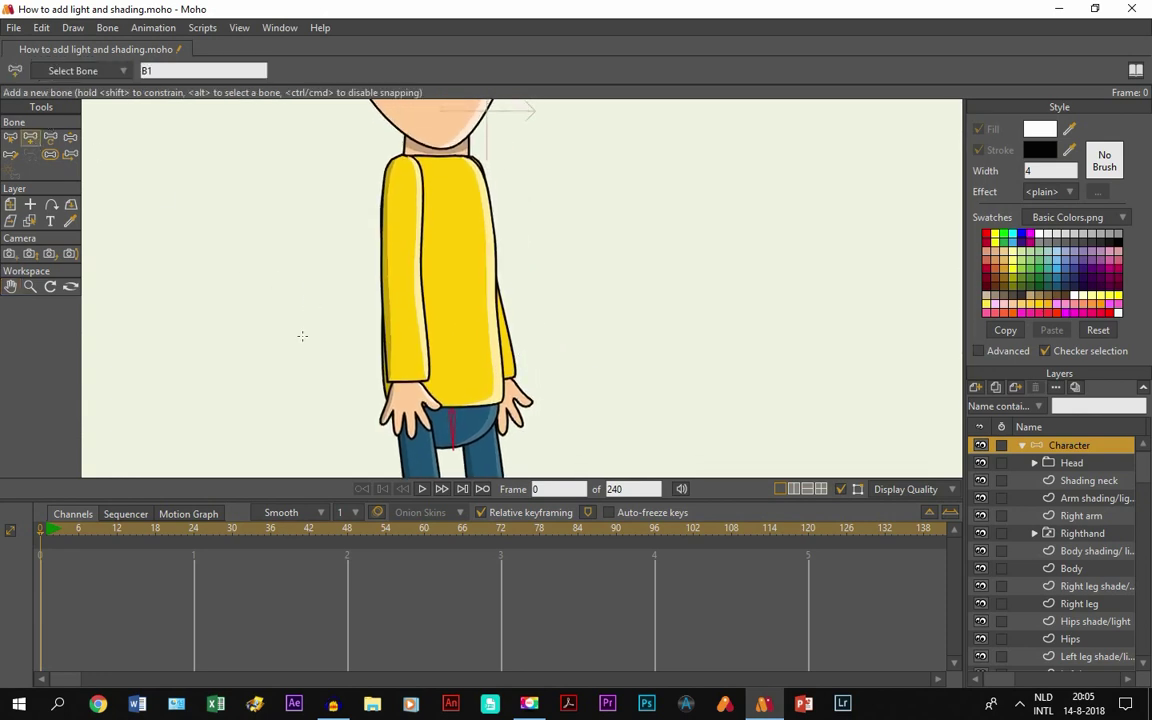
{"action": "left_click", "coordinate": [11, 137]}
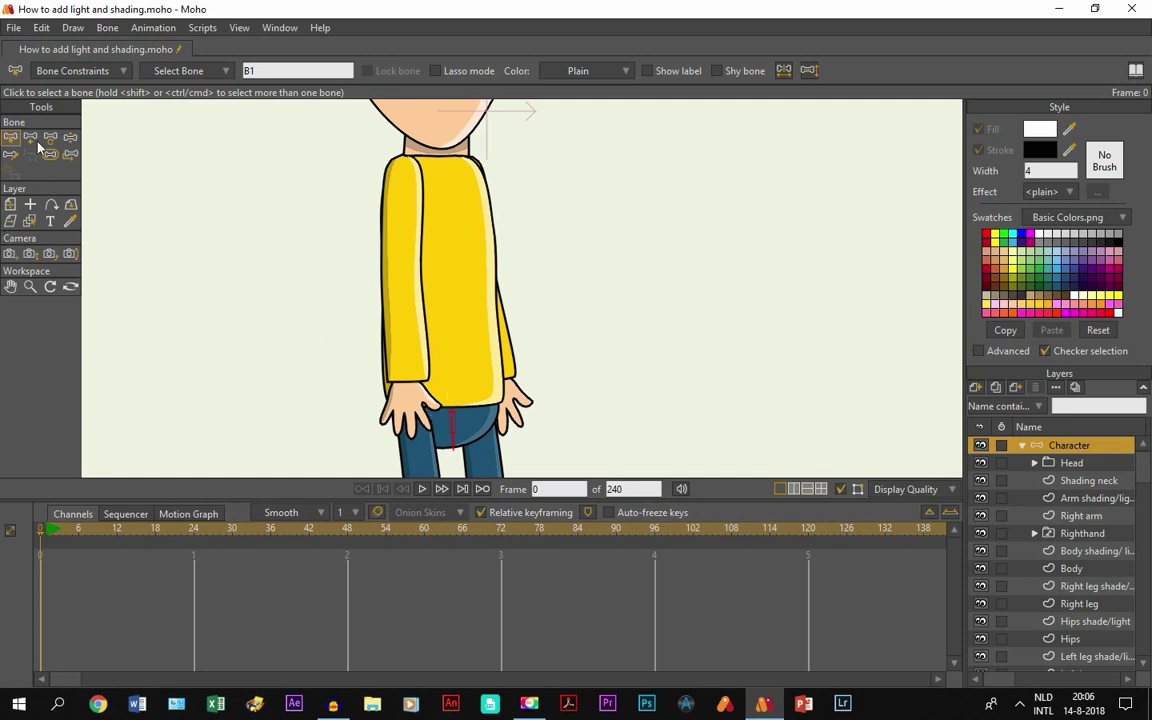
{"action": "left_click", "coordinate": [313, 246]}
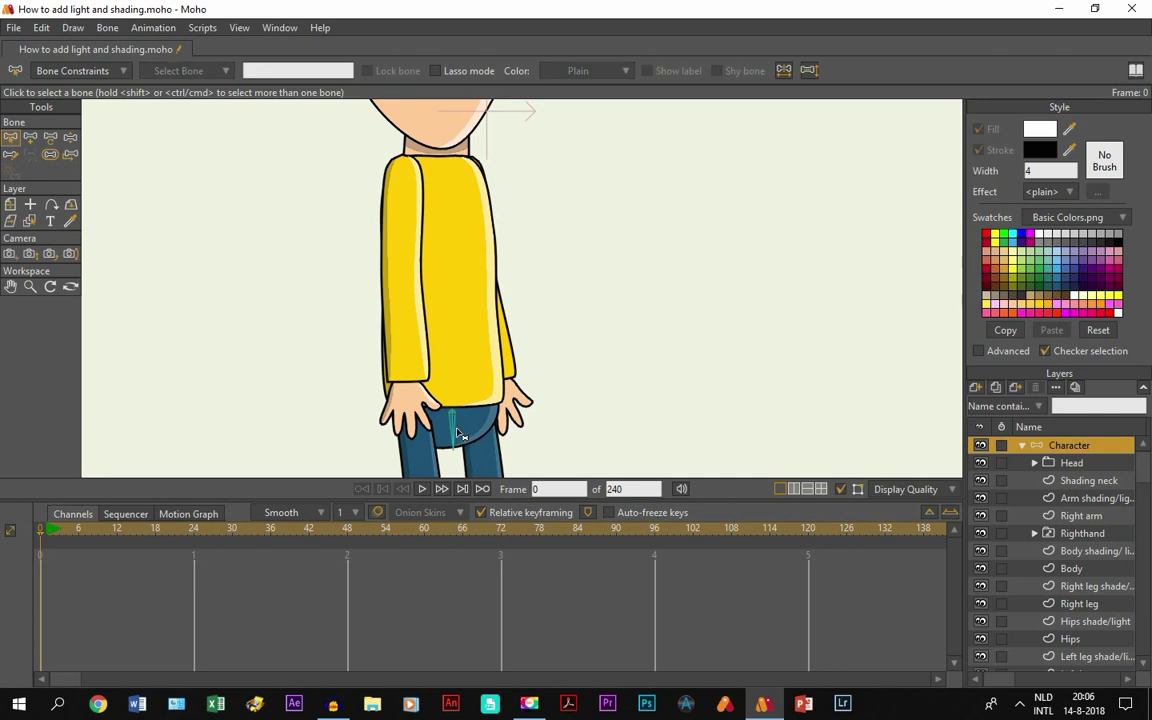
{"action": "left_click", "coordinate": [452, 429]}
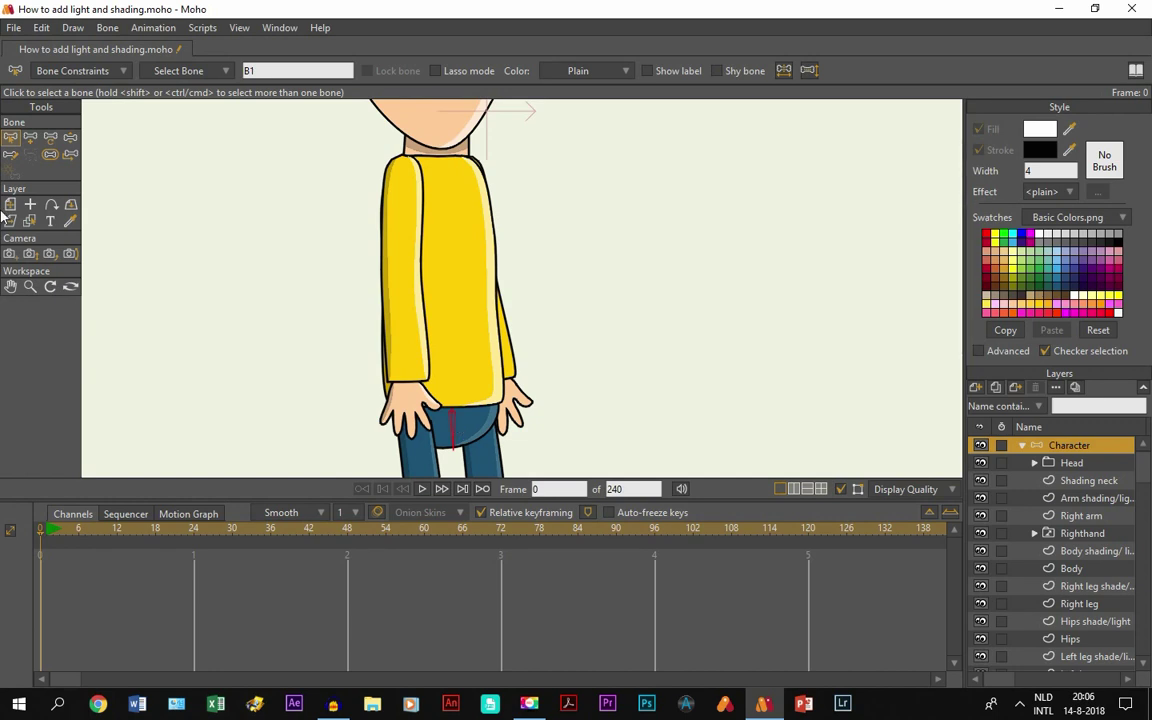
{"action": "left_click", "coordinate": [30, 140]}
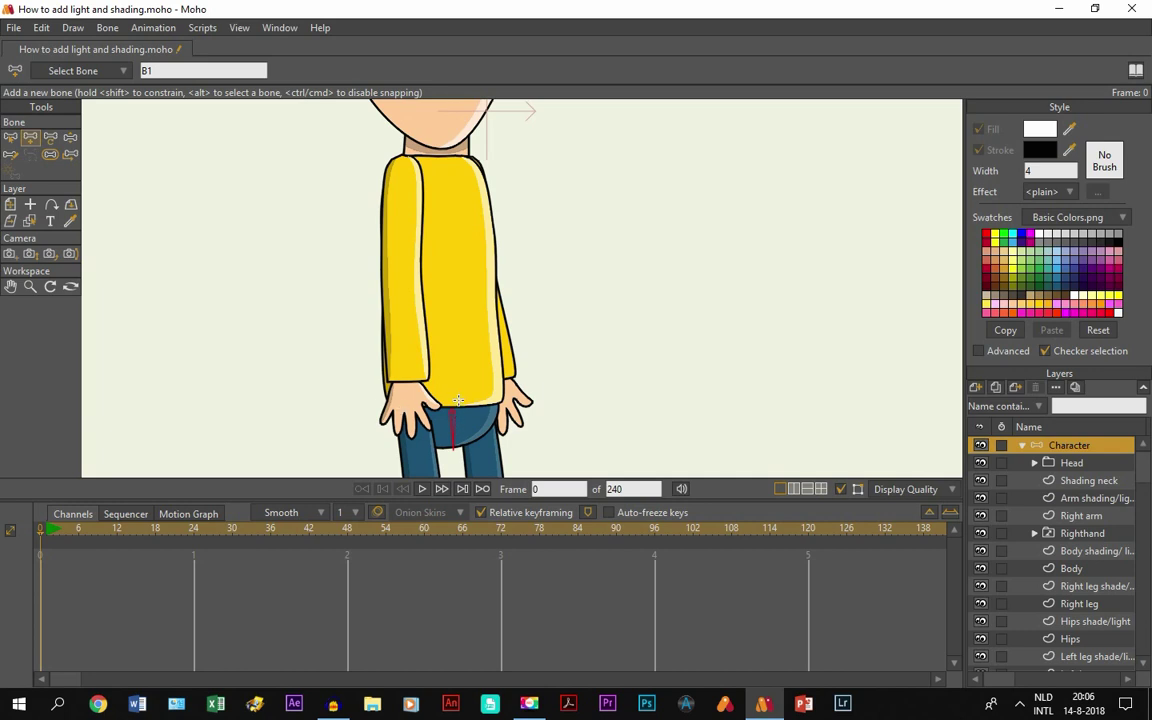
{"action": "left_click_drag", "start_coordinate": [462, 397], "coordinate": [453, 160]}
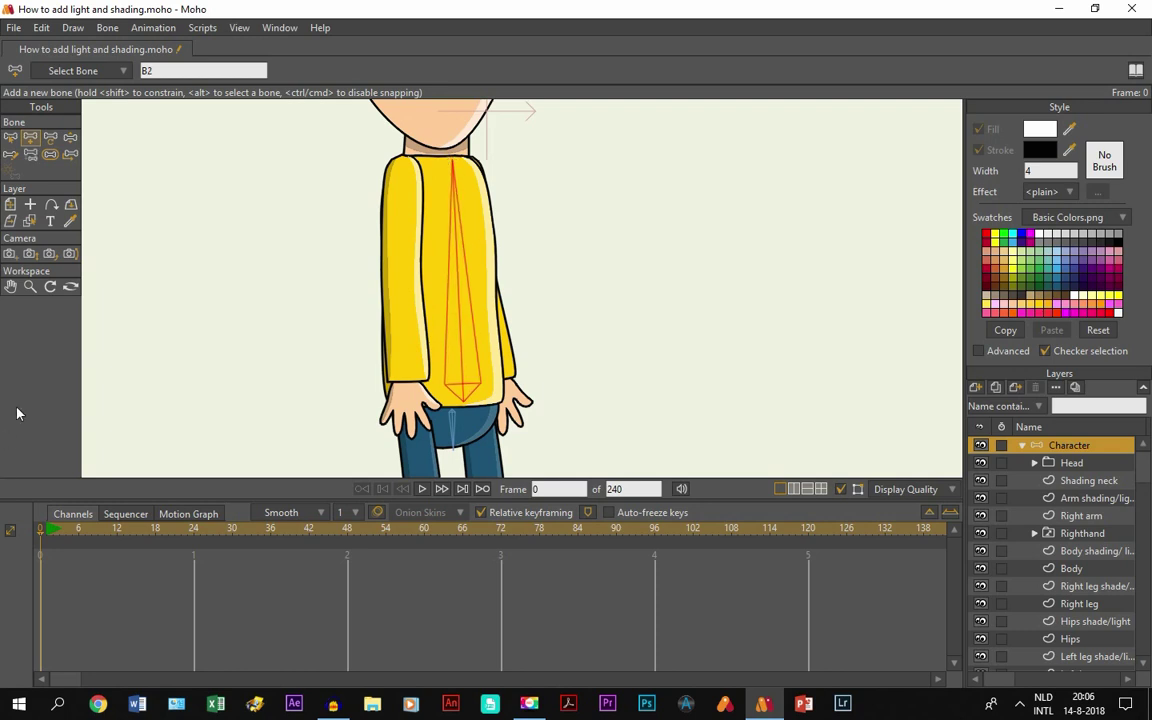
Step: Add a short neck bone from the collar up to the chin as a child of the torso bone
{"action": "left_click", "coordinate": [10, 286]}
{"action": "left_click_drag", "start_coordinate": [315, 301], "coordinate": [254, 446]}
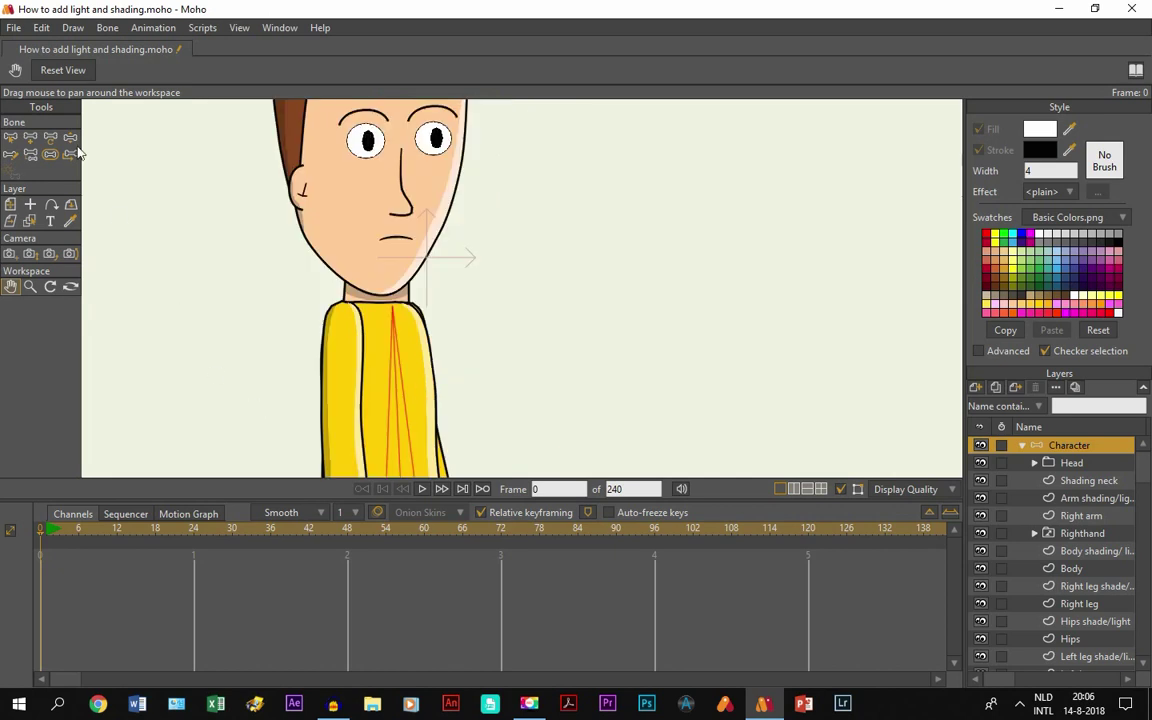
{"action": "left_click", "coordinate": [30, 137]}
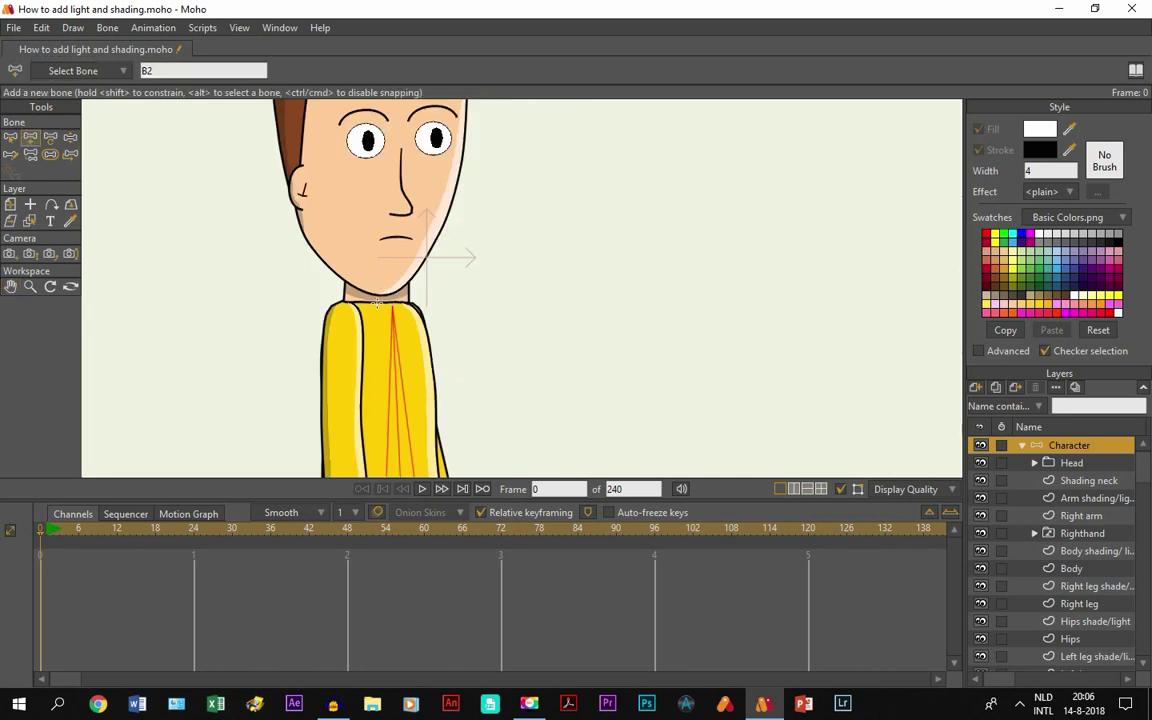
{"action": "left_click_drag", "start_coordinate": [374, 297], "coordinate": [375, 272]}
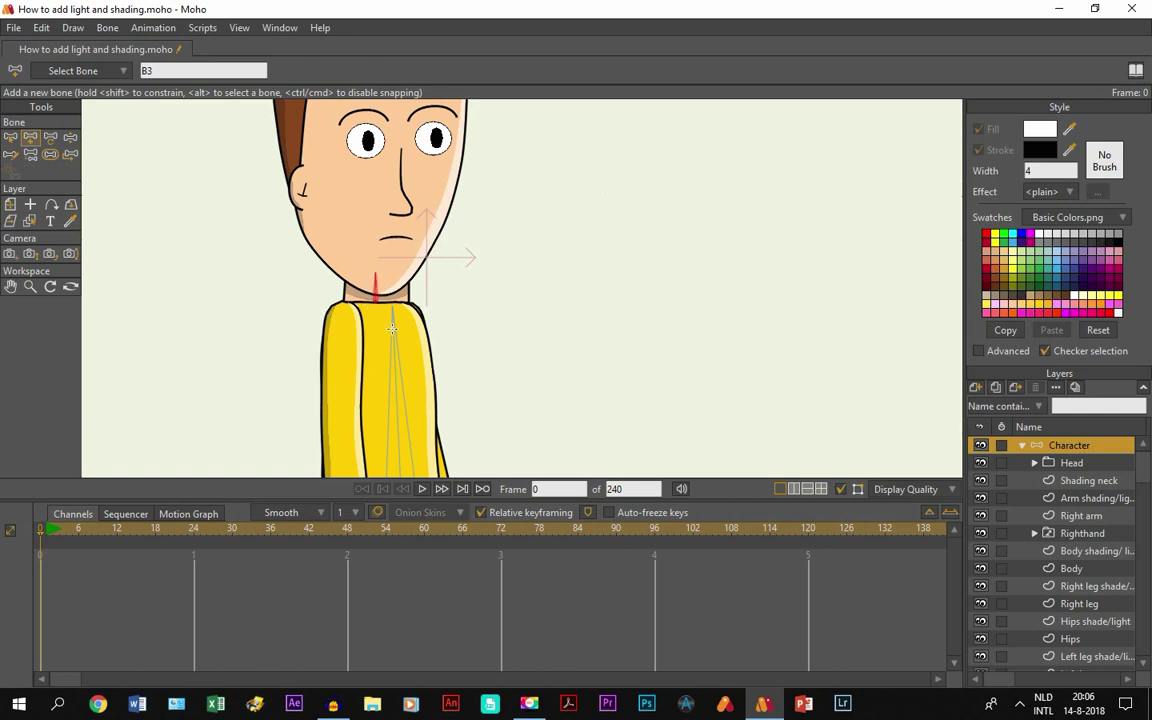
Step: Check with the reparenting tool which parent bones the neck and torso bones are attached to
{"action": "left_click", "coordinate": [29, 157]}
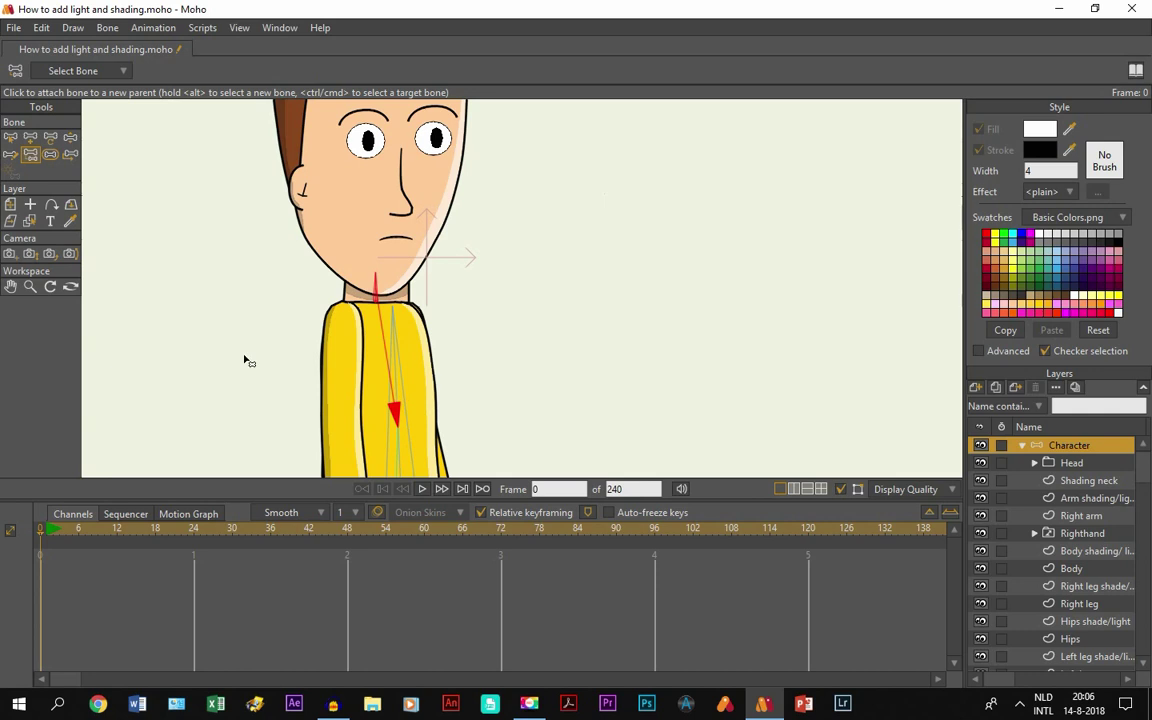
{"action": "left_click", "coordinate": [11, 286]}
{"action": "left_click_drag", "start_coordinate": [506, 372], "coordinate": [501, 245]}
{"action": "left_click", "coordinate": [10, 137]}
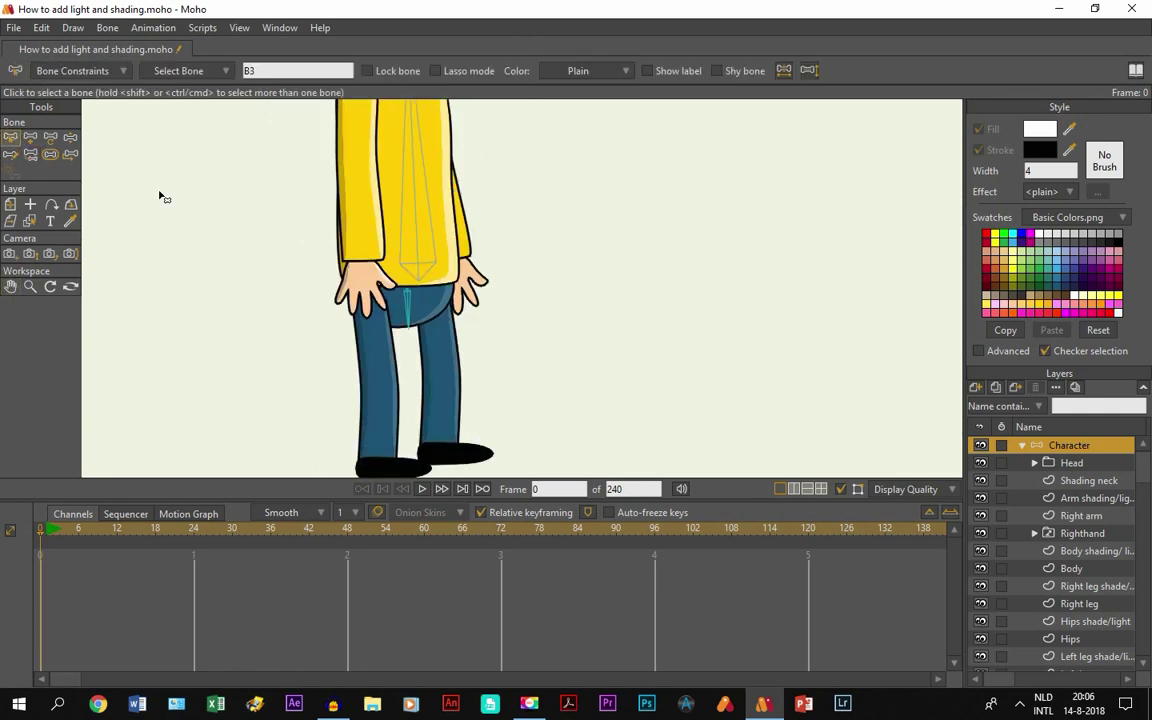
{"action": "left_click", "coordinate": [427, 238]}
{"action": "left_click", "coordinate": [418, 242]}
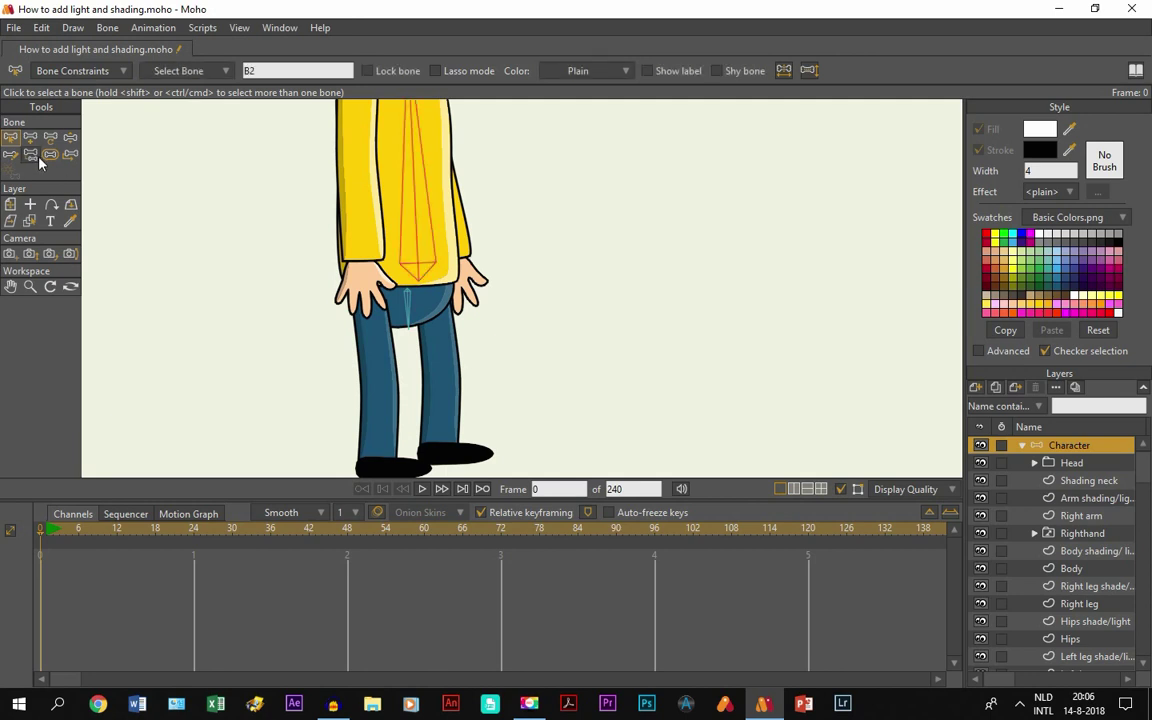
{"action": "left_click", "coordinate": [30, 153]}
{"action": "scroll", "coordinate": [410, 318], "scroll_direction": "up", "scroll_amount": 3}
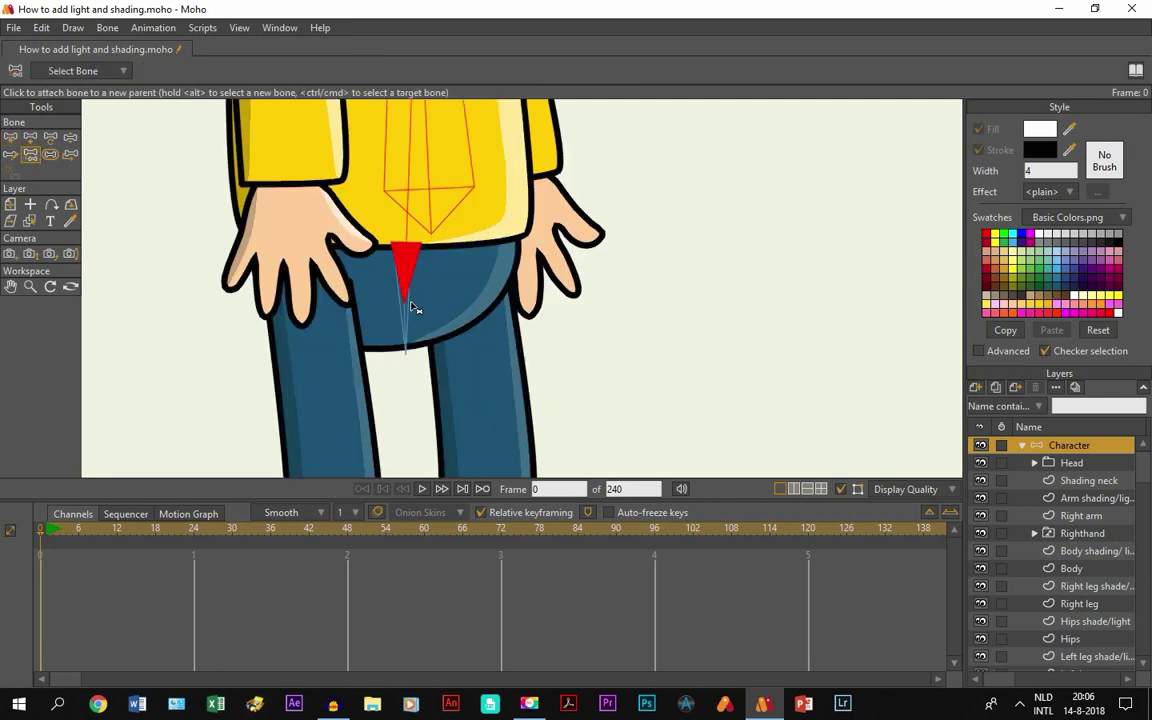
{"action": "scroll", "coordinate": [416, 334], "scroll_direction": "down", "scroll_amount": 3}
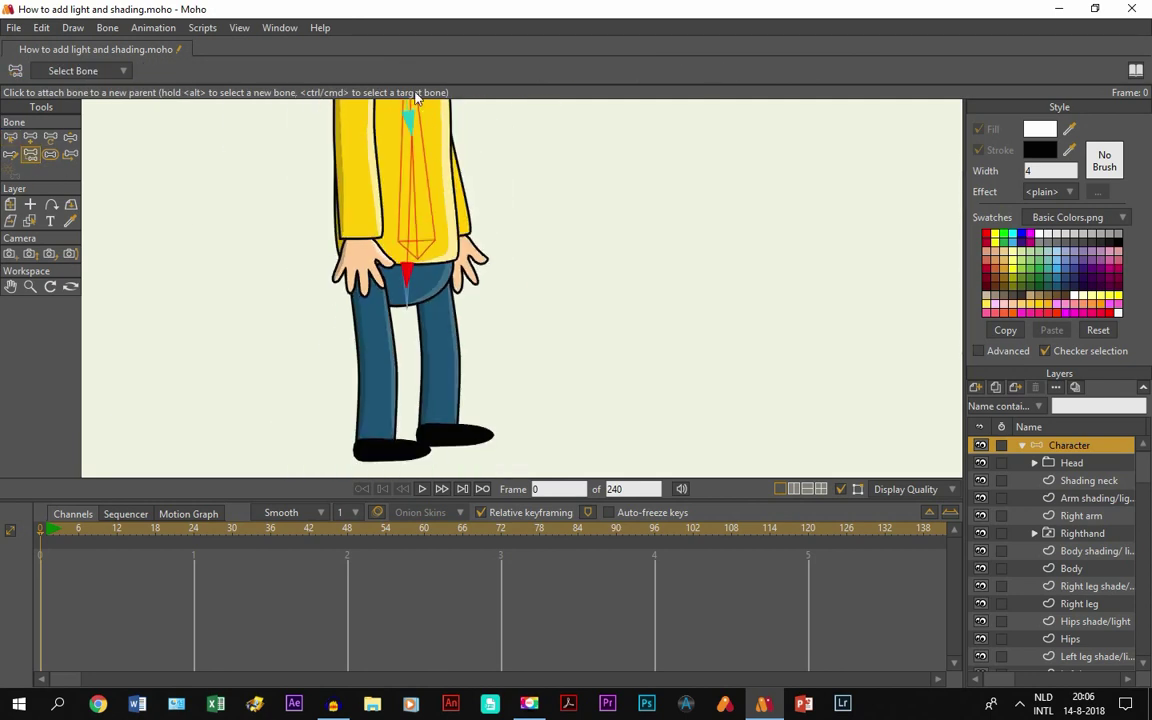
Step: With the neck bone selected as parent, add a head bone from the chin up to the top of the hair
{"action": "left_click", "coordinate": [10, 286]}
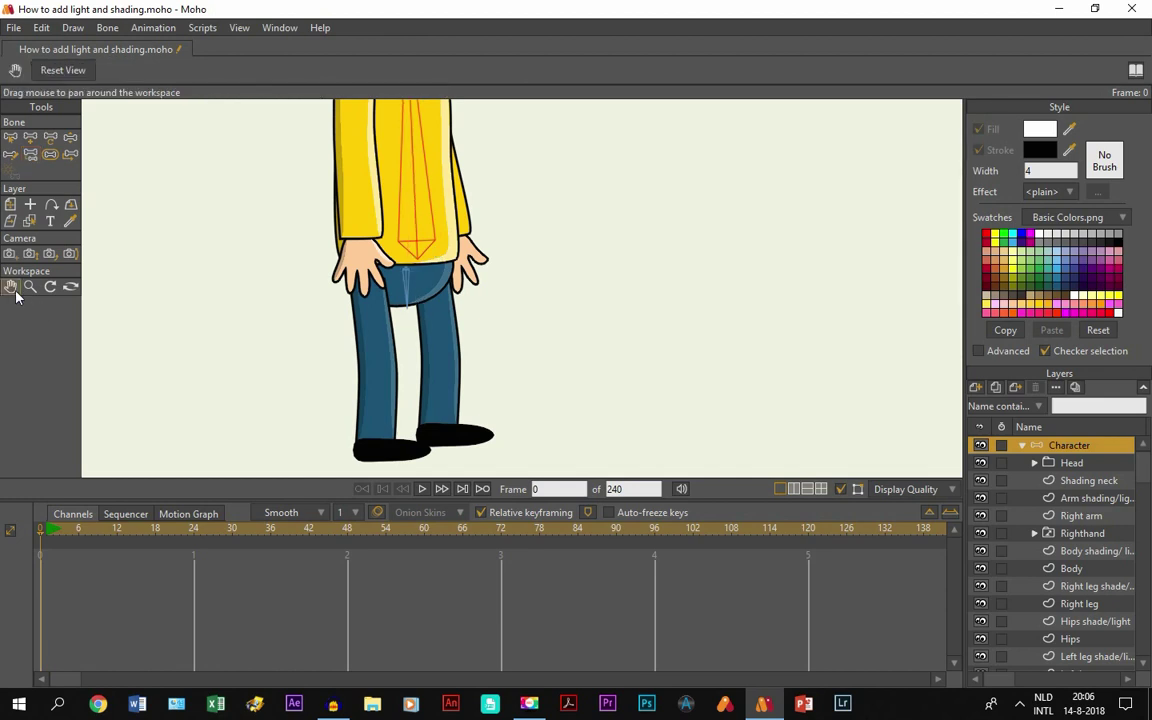
{"action": "left_click_drag", "start_coordinate": [466, 185], "coordinate": [469, 394]}
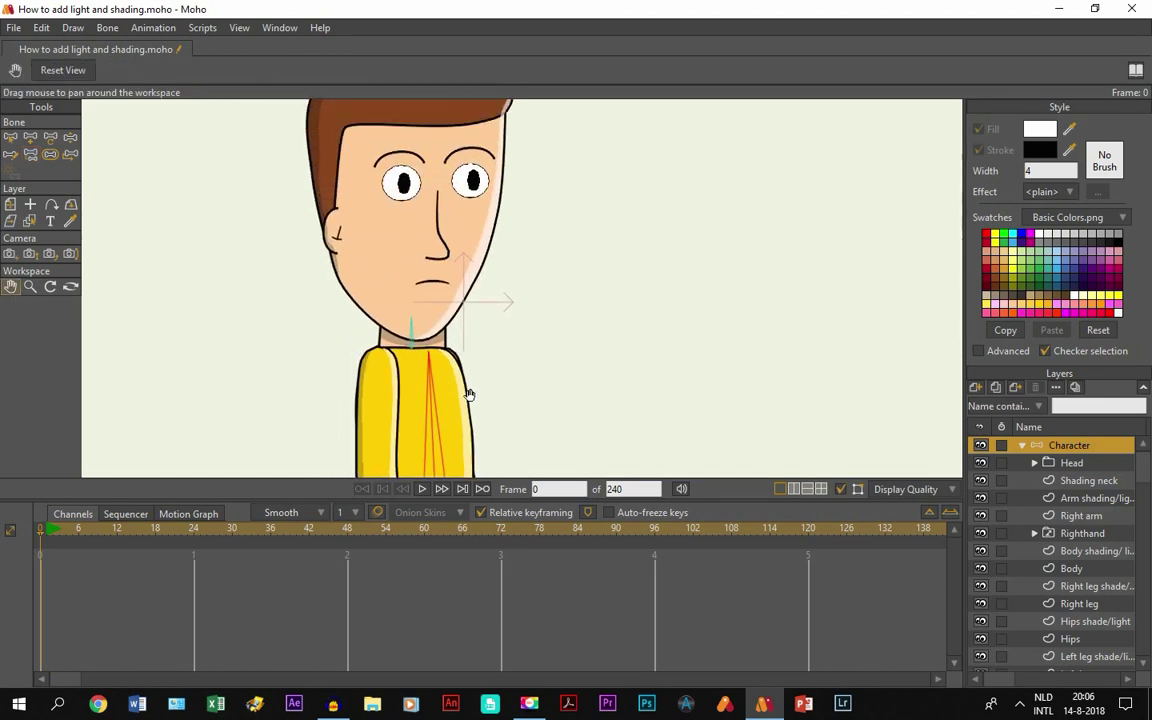
{"action": "left_click", "coordinate": [10, 137]}
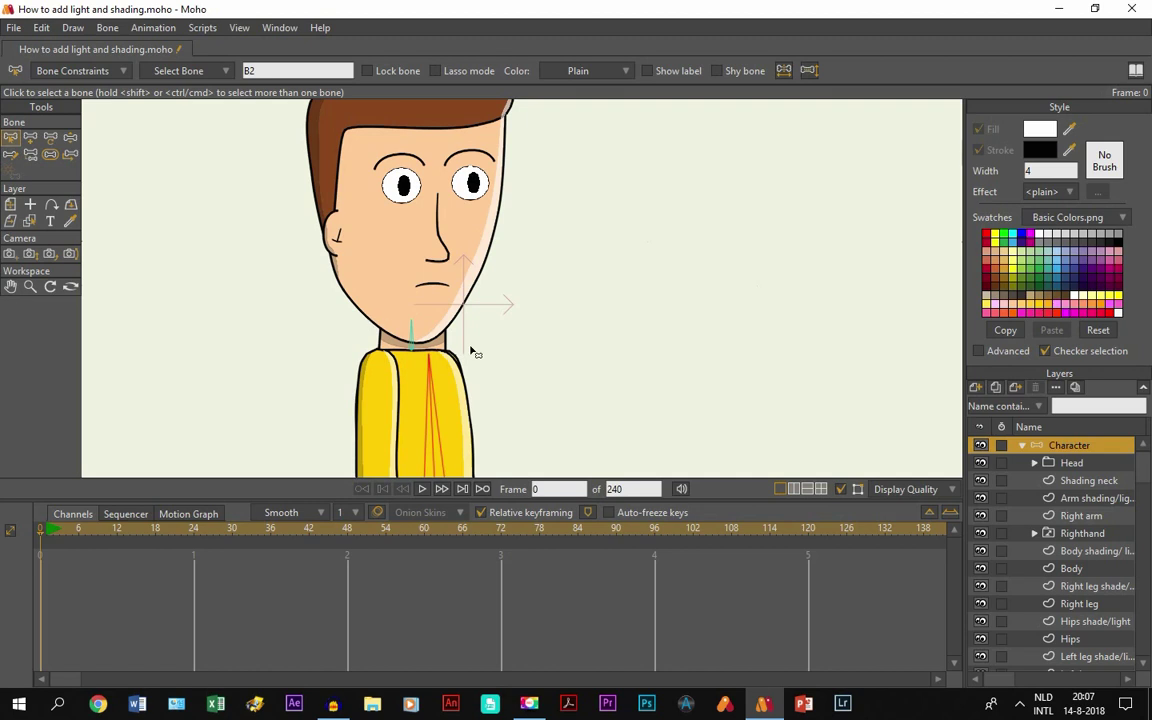
{"action": "left_click", "coordinate": [412, 340]}
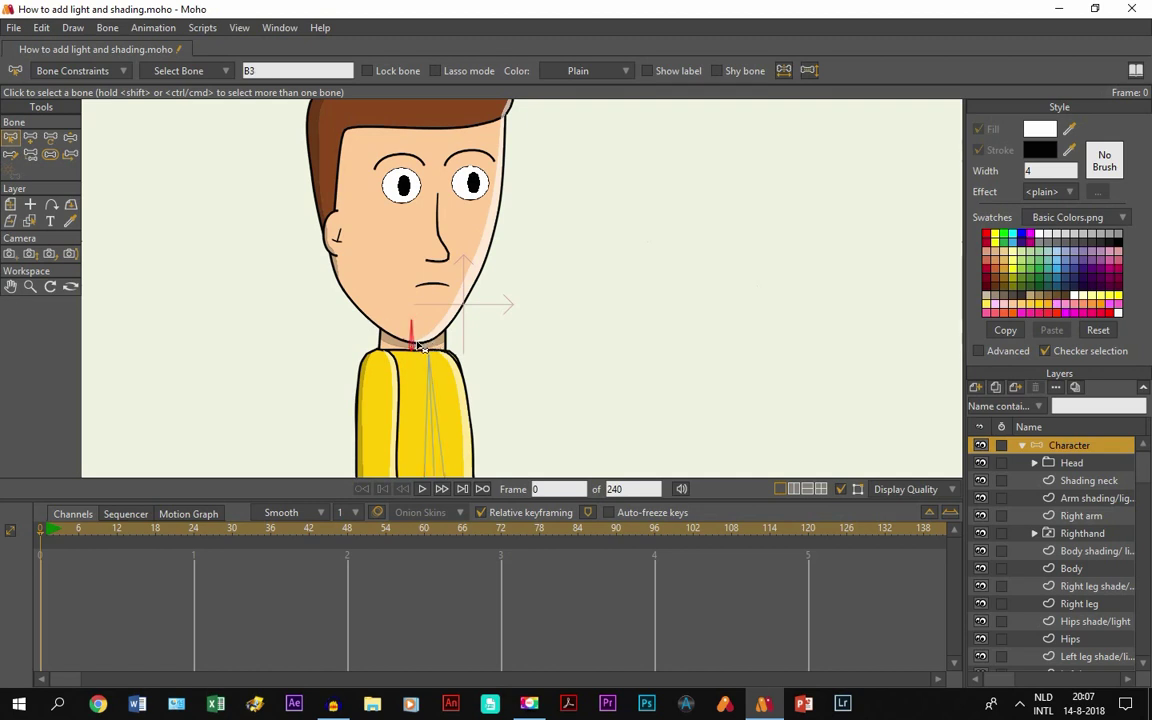
{"action": "left_click", "coordinate": [30, 137]}
{"action": "scroll", "coordinate": [412, 300], "scroll_direction": "down", "scroll_amount": 3}
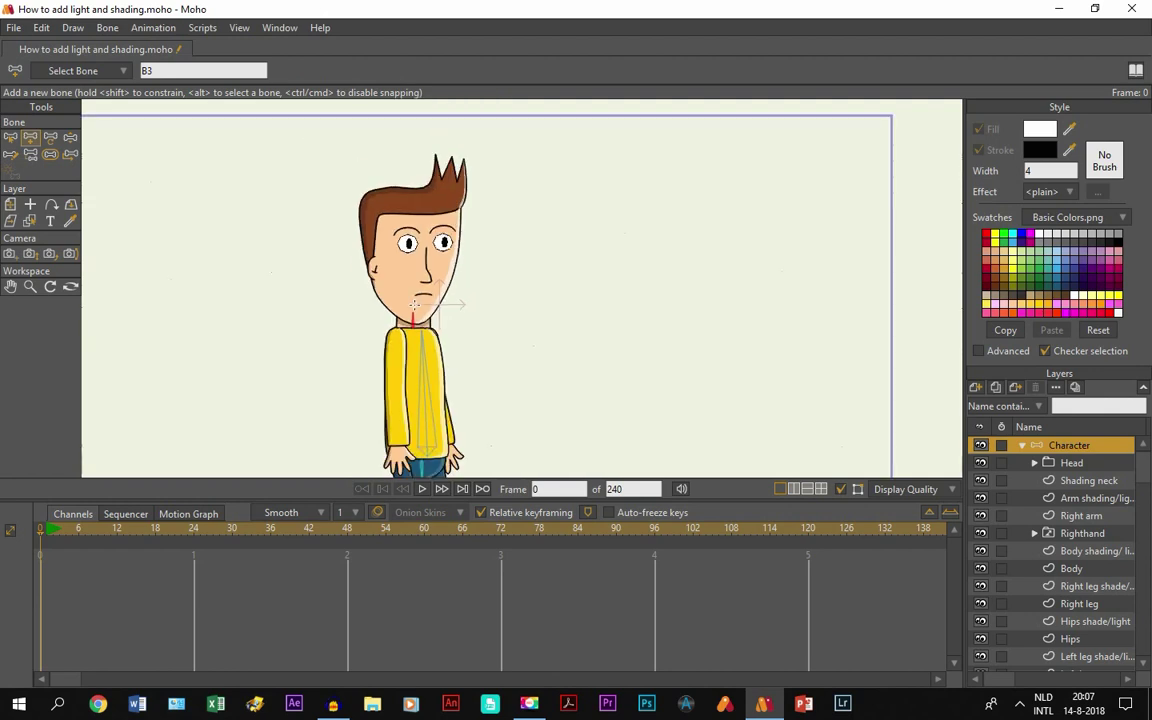
{"action": "left_click_drag", "start_coordinate": [413, 322], "coordinate": [409, 195]}
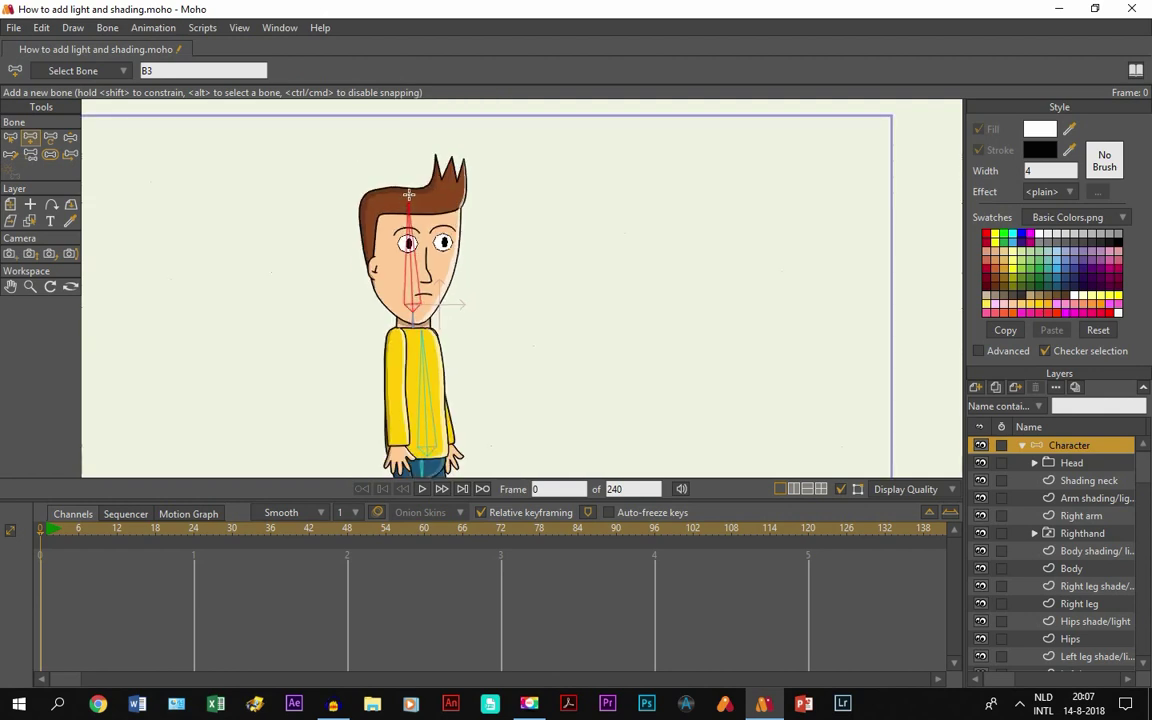
Step: With the torso bone selected as parent, add an upper-arm bone from the front arm's shoulder down to its elbow
{"action": "left_click", "coordinate": [10, 286]}
{"action": "scroll", "coordinate": [588, 318], "scroll_direction": "up", "scroll_amount": 3}
{"action": "left_click_drag", "start_coordinate": [512, 295], "coordinate": [645, 226]}
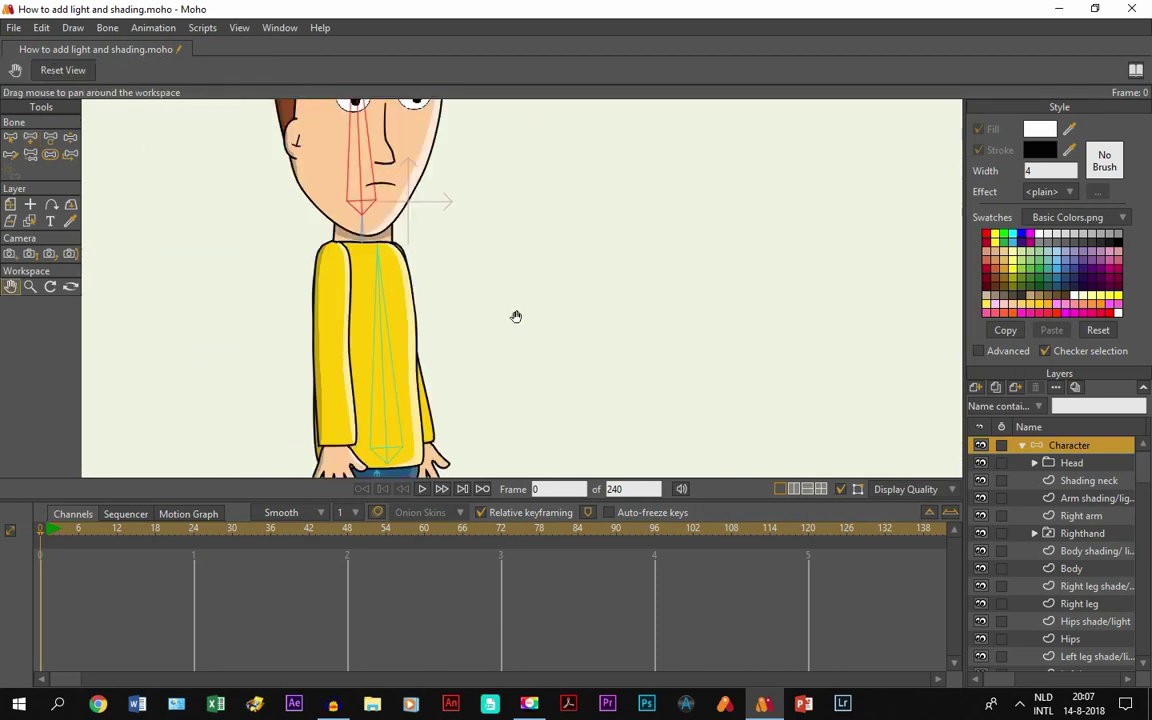
{"action": "left_click_drag", "start_coordinate": [430, 346], "coordinate": [468, 218]}
{"action": "left_click", "coordinate": [10, 136]}
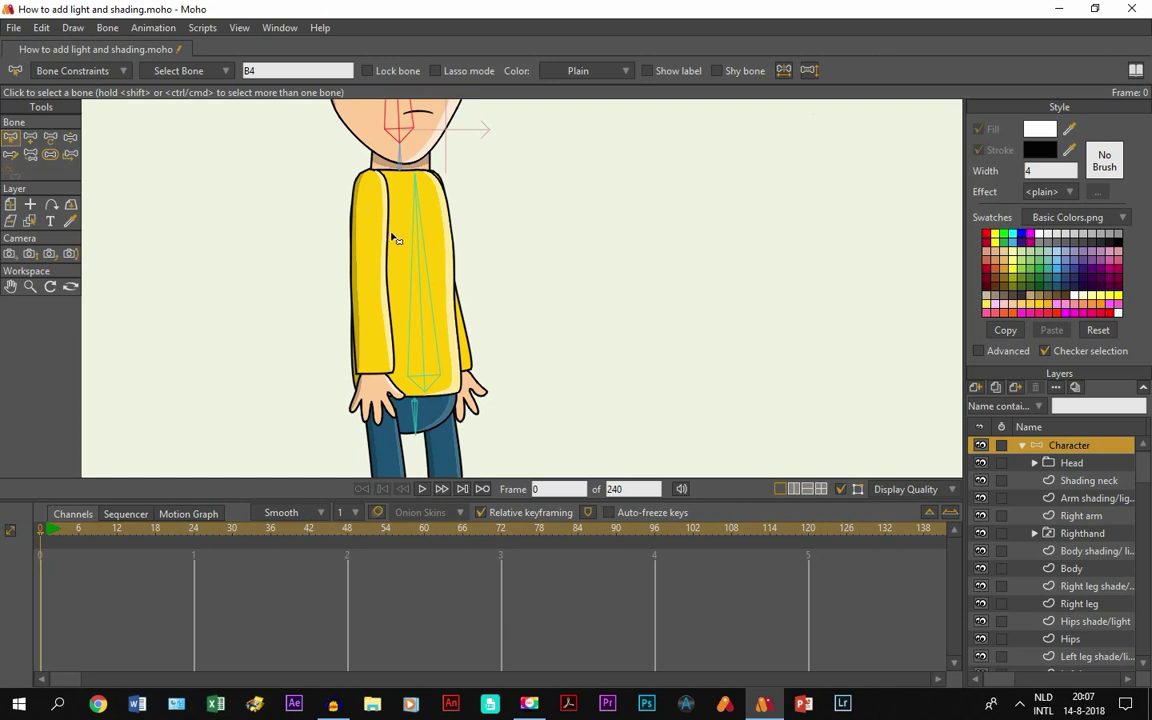
{"action": "left_click", "coordinate": [425, 260]}
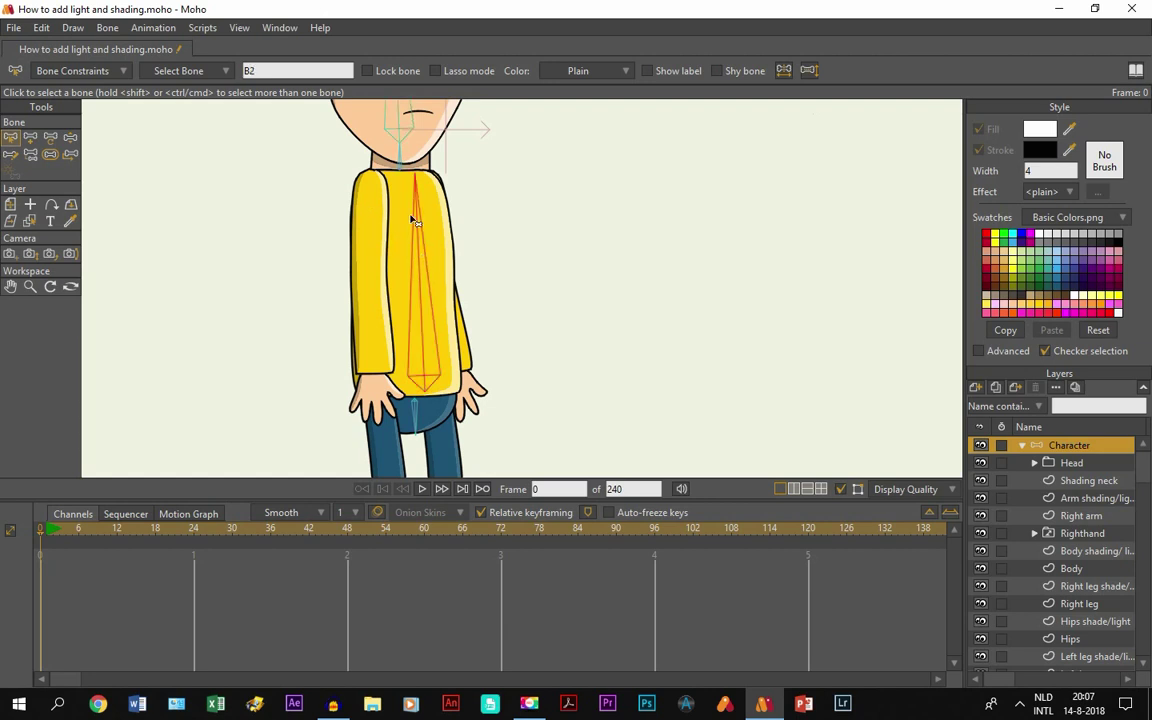
{"action": "left_click", "coordinate": [30, 140]}
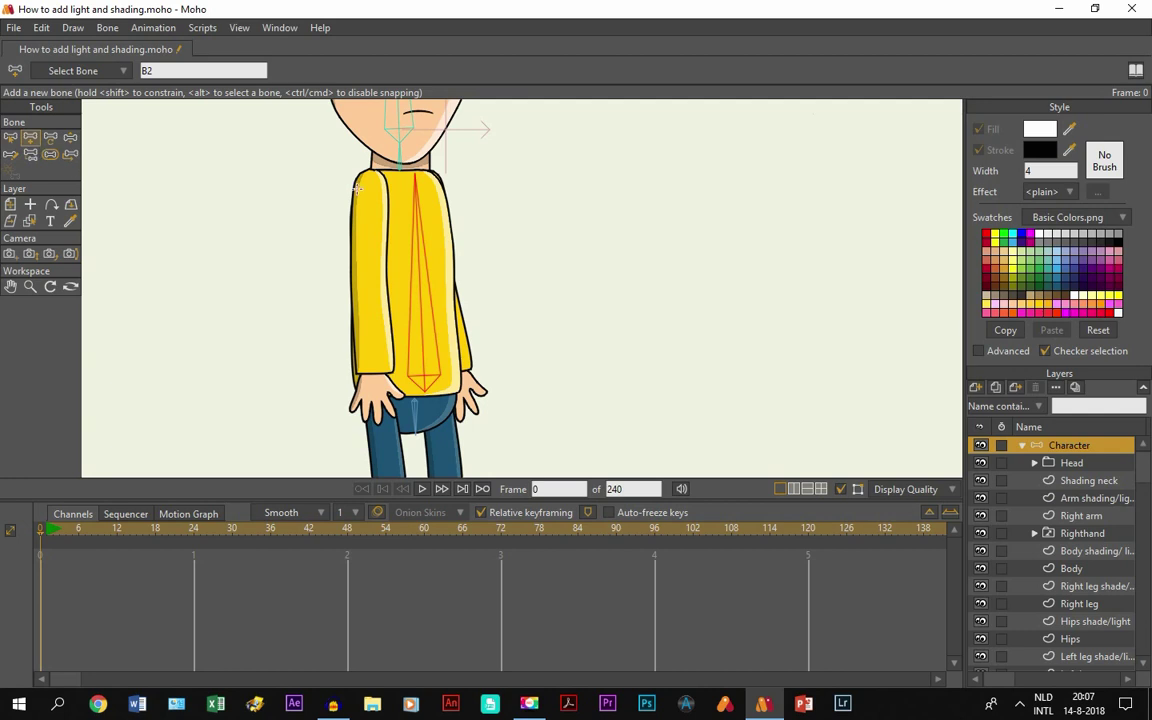
{"action": "left_click_drag", "start_coordinate": [369, 178], "coordinate": [366, 276]}
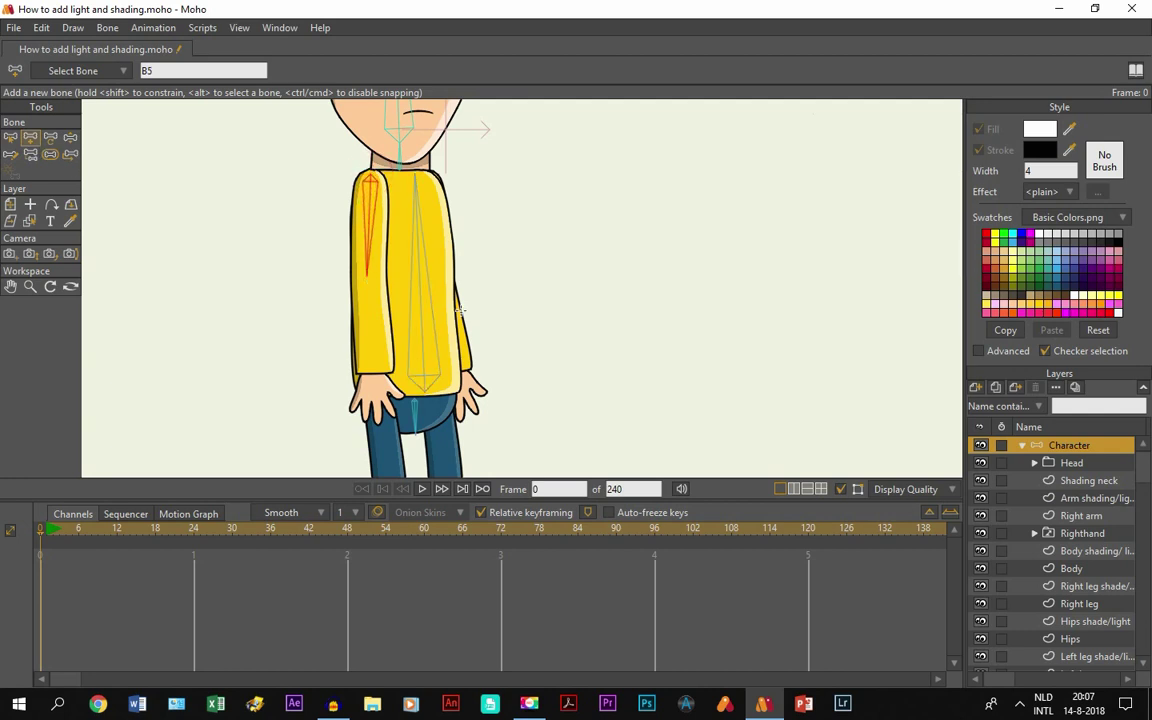
Step: On the Right arm layer, move the sleeve's outer elbow point level with the tip of the upper-arm bone
{"action": "left_click", "coordinate": [1088, 517]}
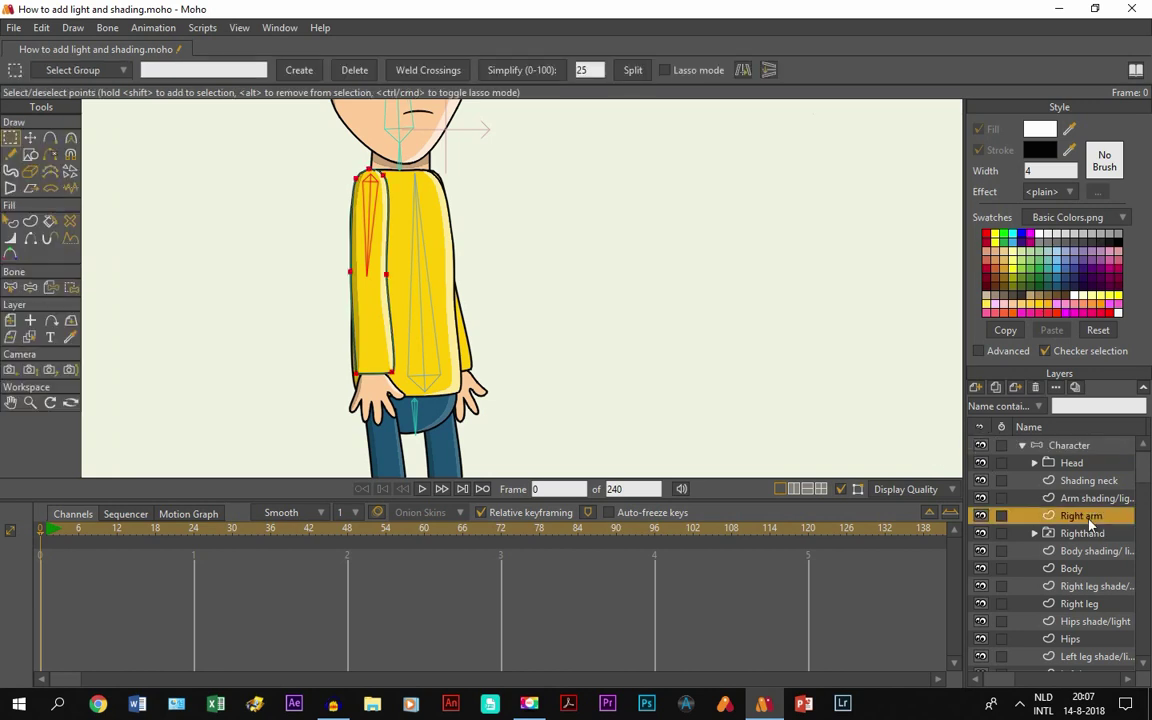
{"action": "scroll", "coordinate": [397, 300], "scroll_direction": "up", "scroll_amount": 2}
{"action": "scroll", "coordinate": [397, 300], "scroll_direction": "up", "scroll_amount": 1}
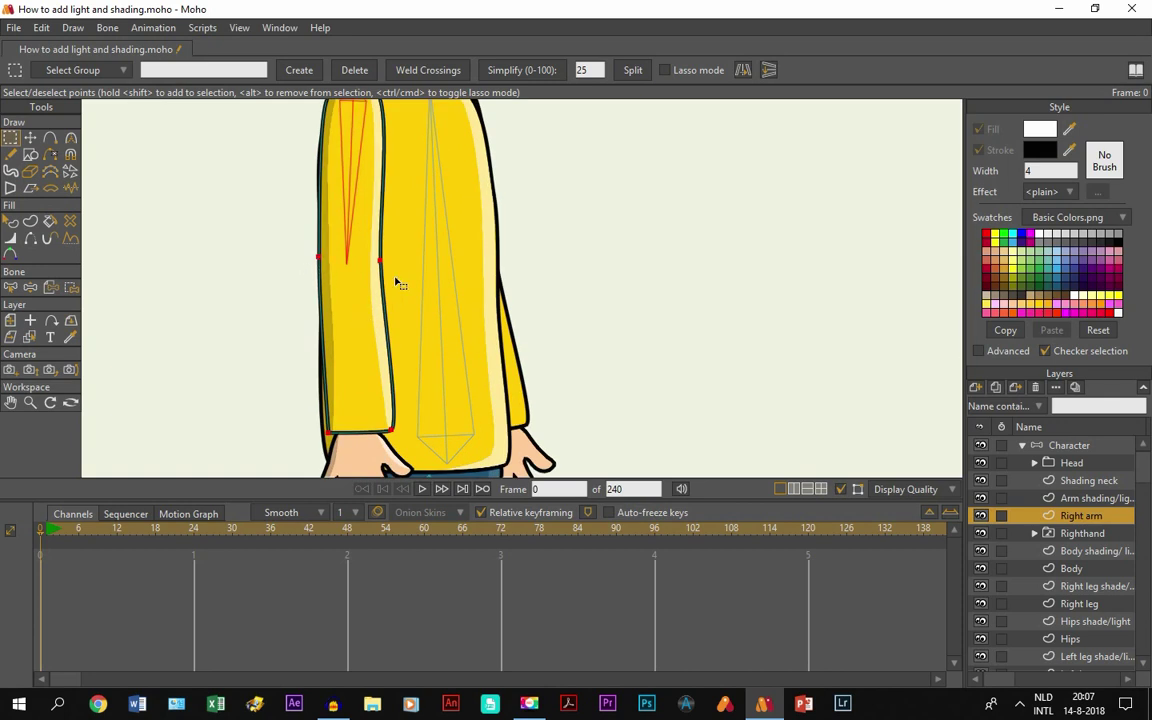
{"action": "left_click", "coordinate": [30, 138]}
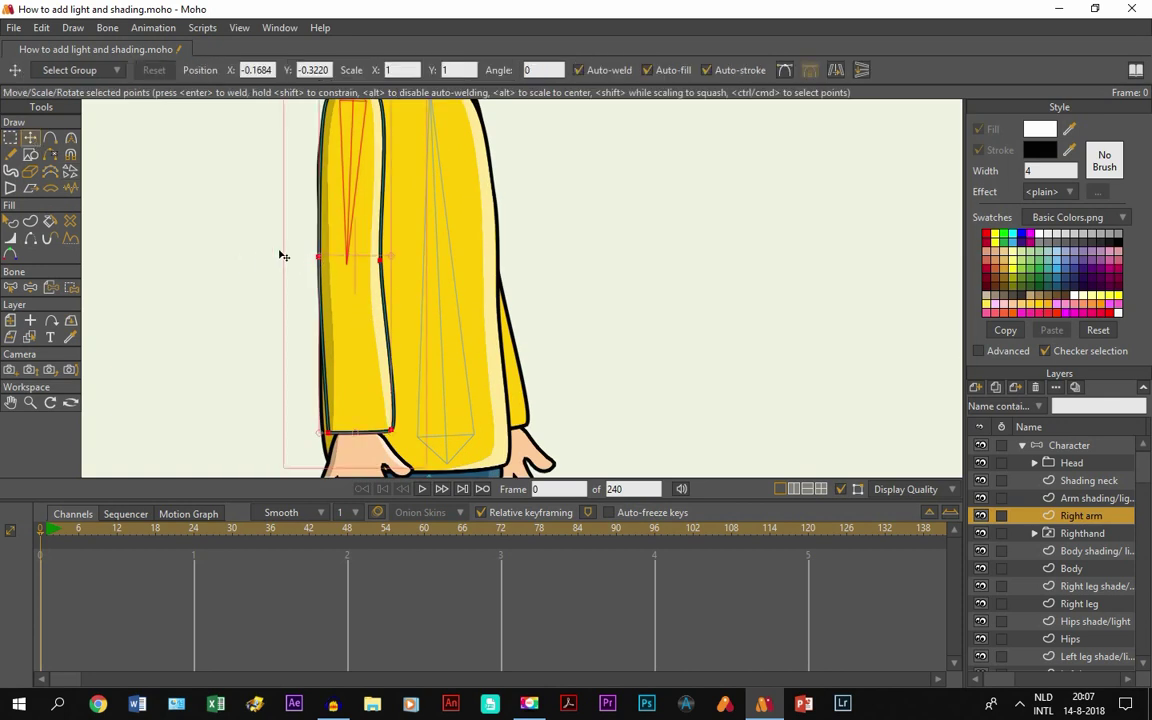
{"action": "left_click", "coordinate": [319, 260]}
{"action": "left_click_drag", "start_coordinate": [322, 263], "coordinate": [323, 270]}
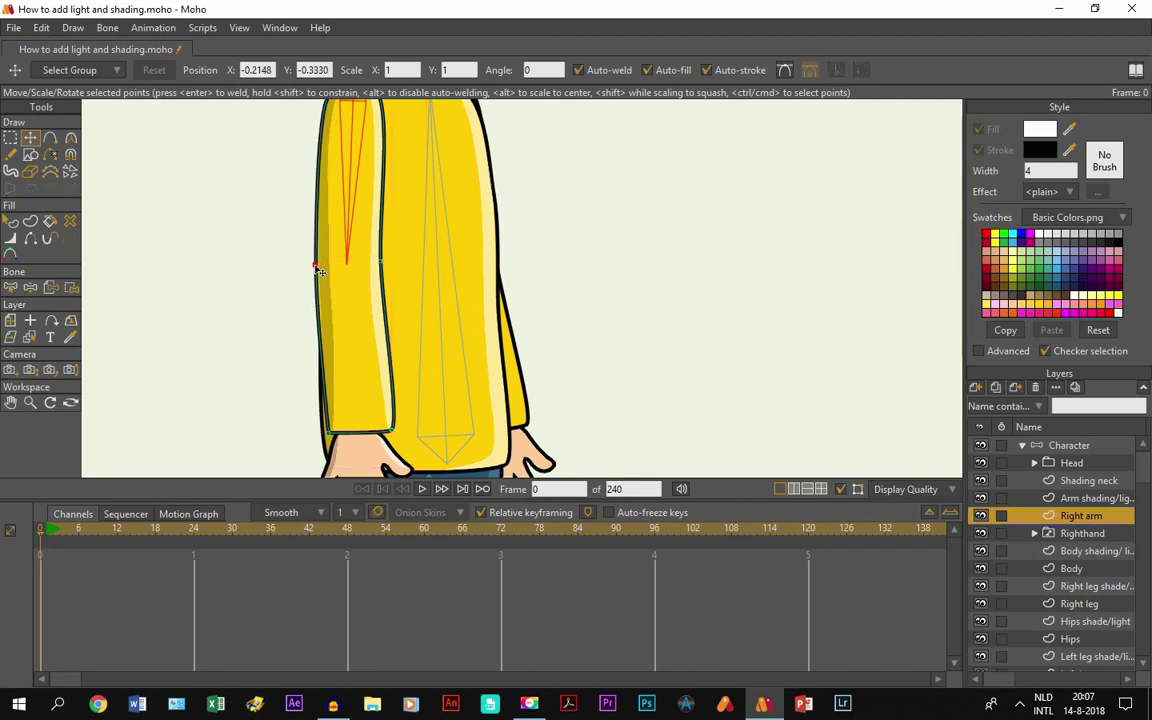
{"action": "left_click_drag", "start_coordinate": [323, 271], "coordinate": [327, 244]}
{"action": "scroll", "coordinate": [330, 243], "scroll_direction": "down", "scroll_amount": 3}
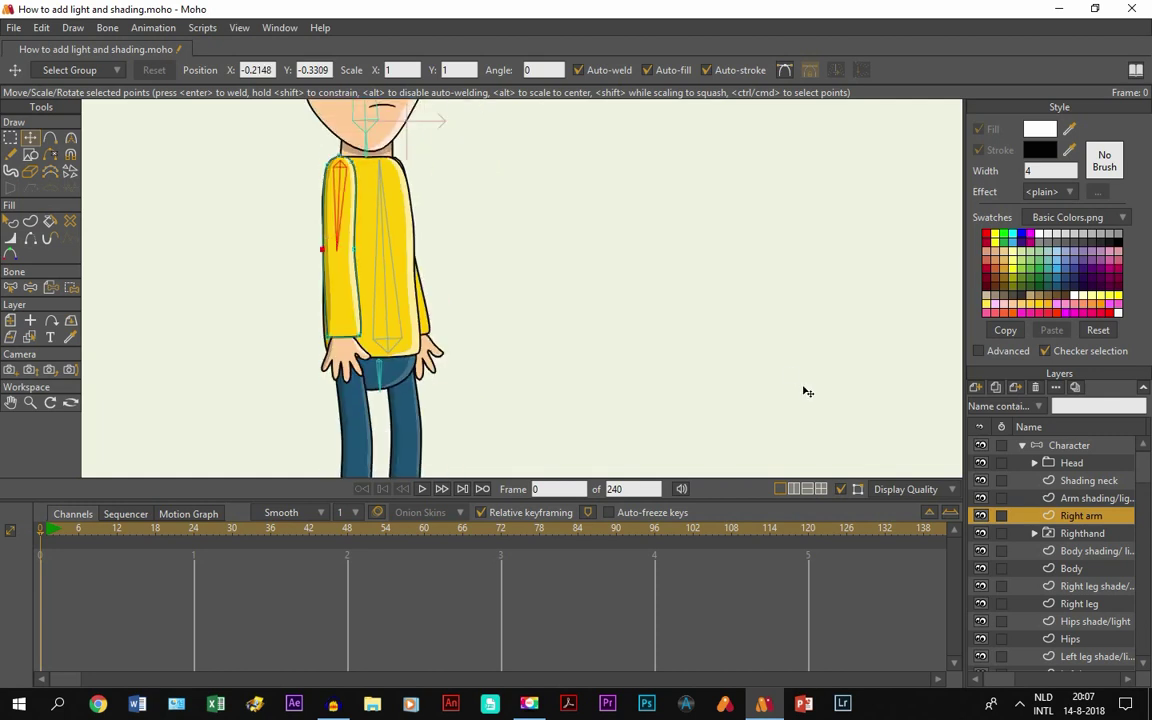
{"action": "left_click", "coordinate": [842, 489]}
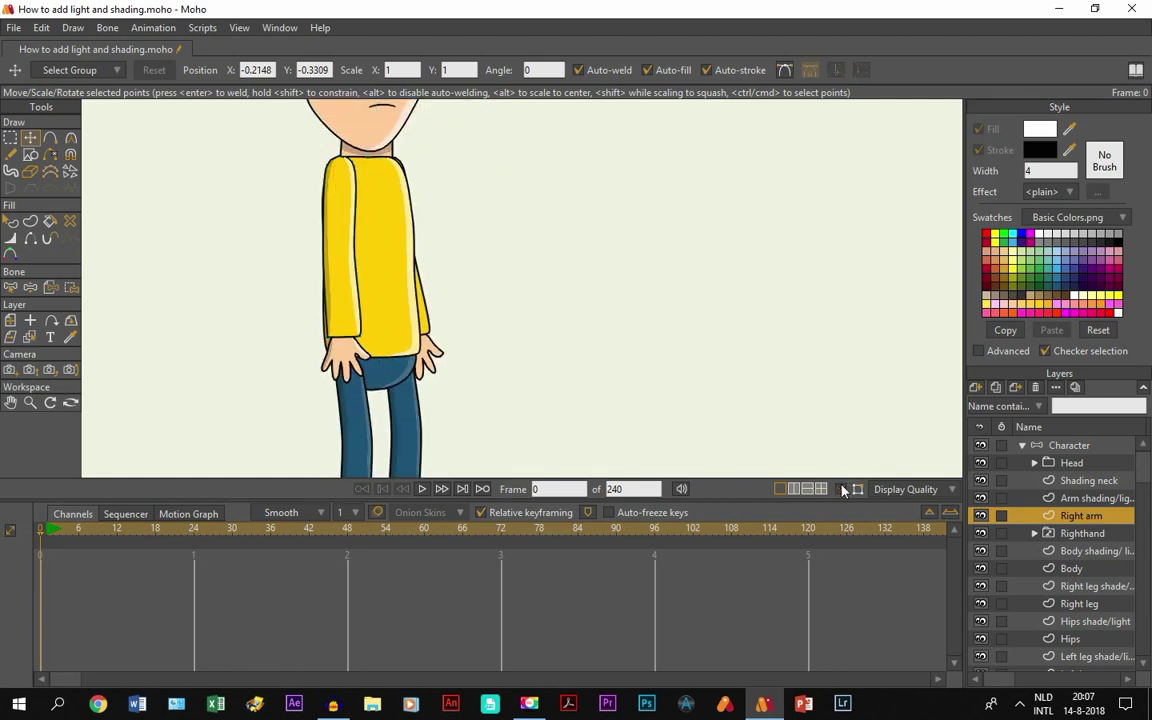
{"action": "scroll", "coordinate": [340, 274], "scroll_direction": "up", "scroll_amount": 2}
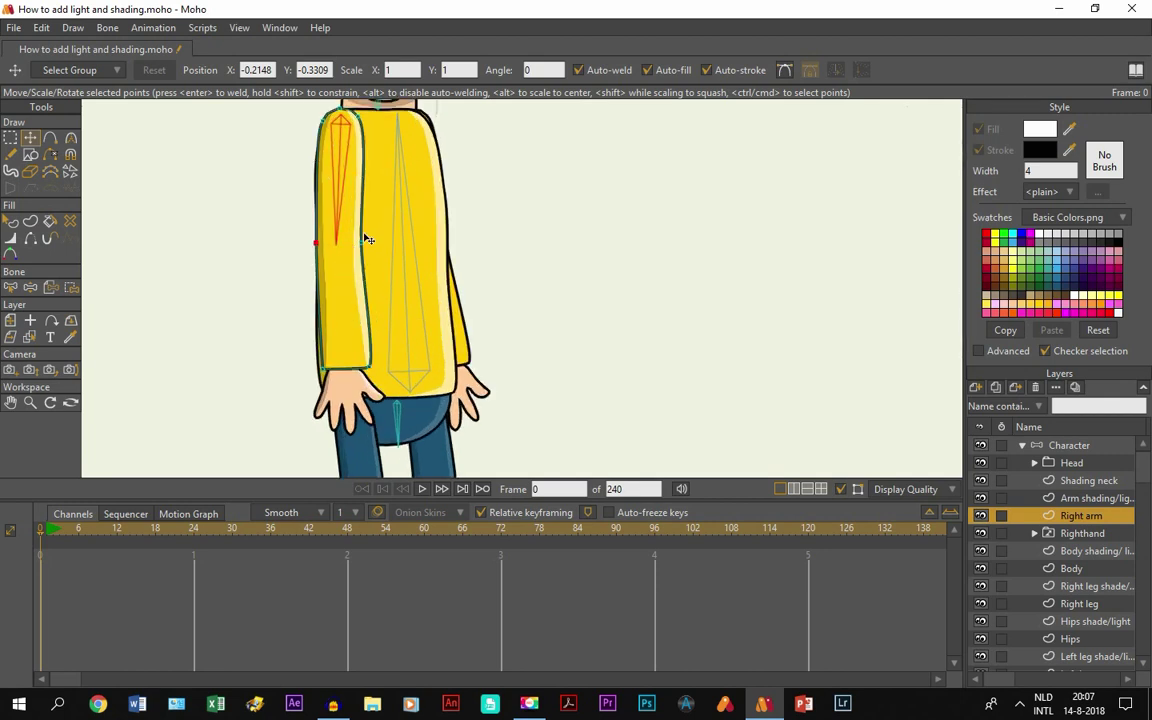
{"action": "scroll", "coordinate": [360, 252], "scroll_direction": "up", "scroll_amount": 1}
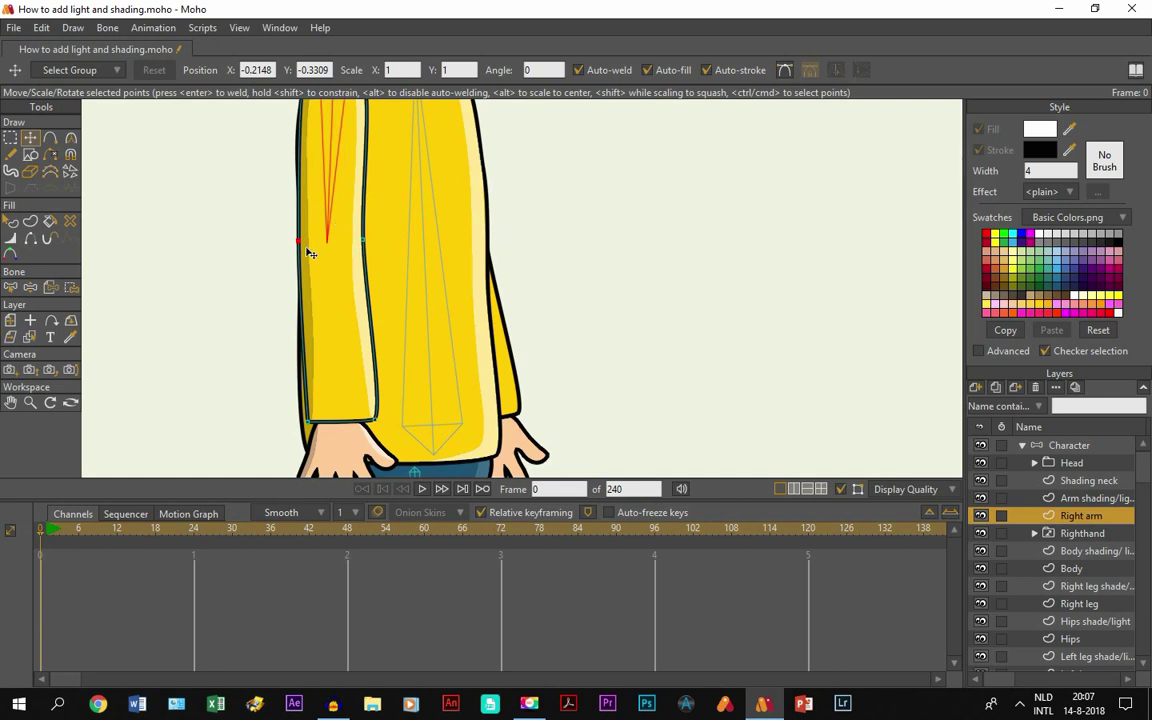
{"action": "left_click", "coordinate": [362, 243]}
Step: On the Character layer, add a forearm bone from the tip of the upper-arm bone down to the wrist
{"action": "left_click", "coordinate": [1053, 447]}
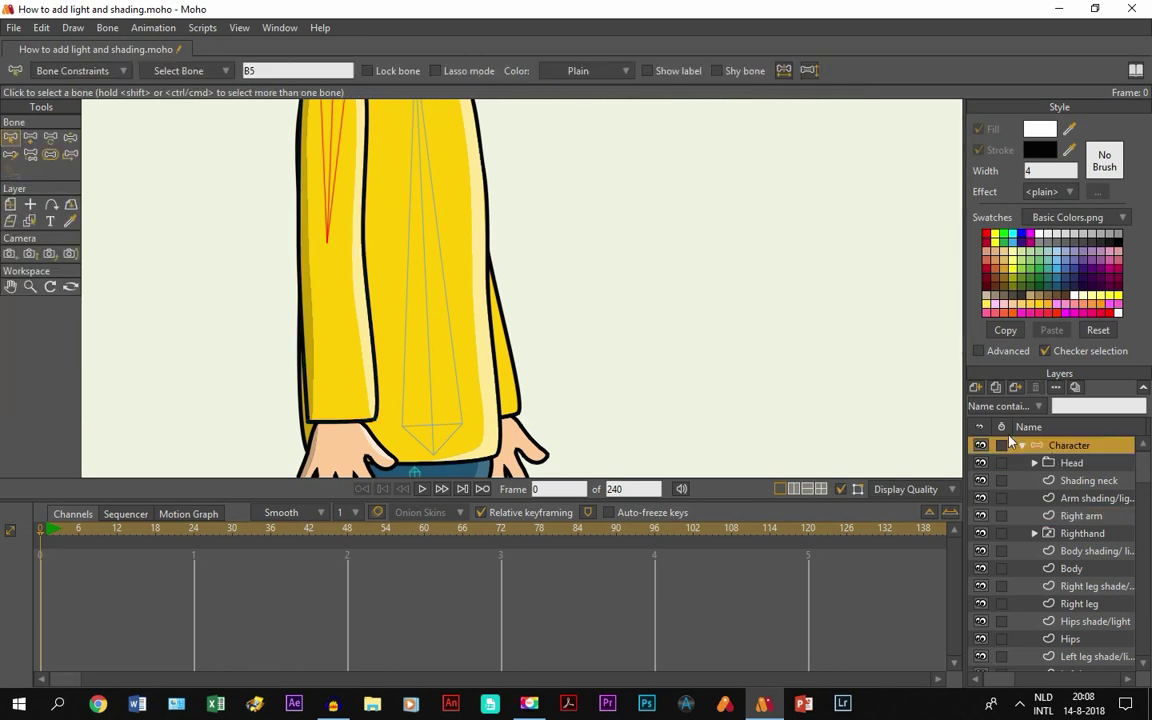
{"action": "left_click", "coordinate": [30, 137]}
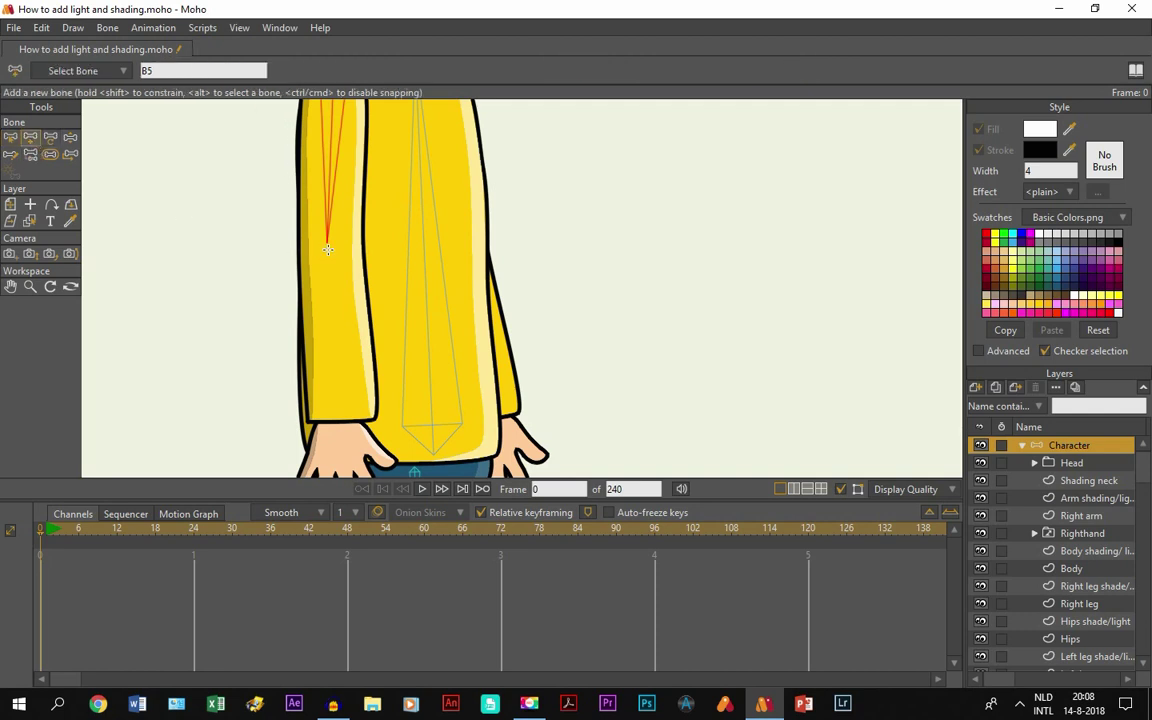
{"action": "left_click_drag", "start_coordinate": [327, 248], "coordinate": [337, 404]}
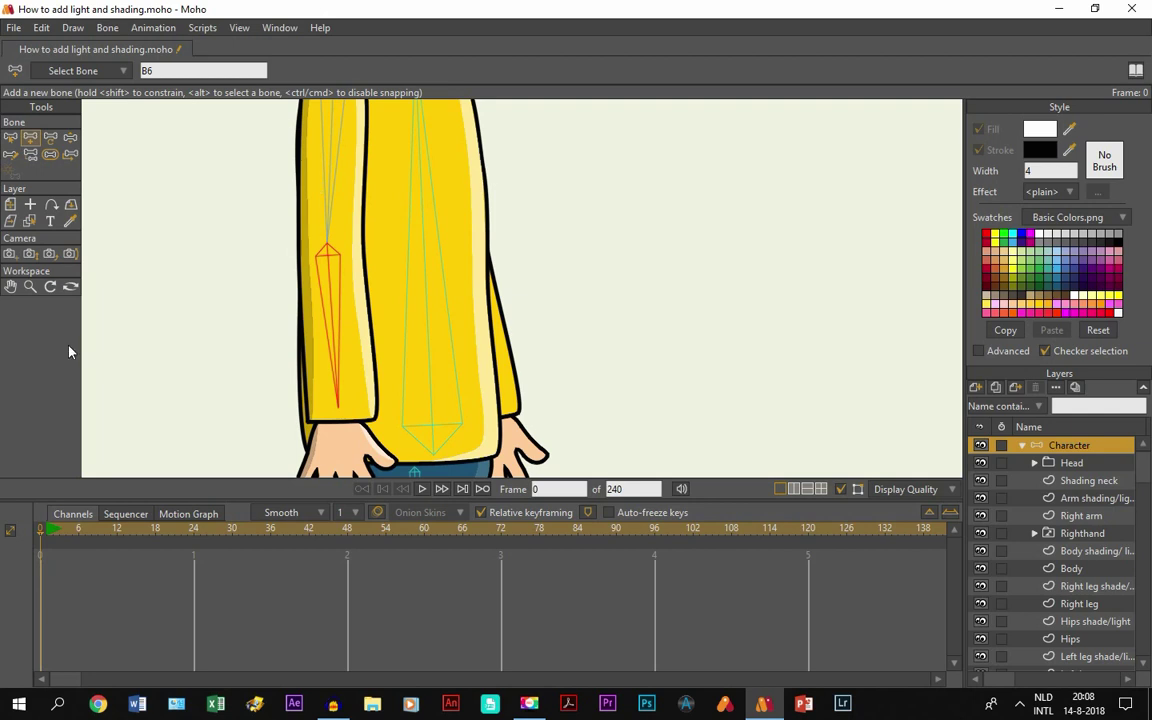
{"action": "left_click", "coordinate": [50, 137]}
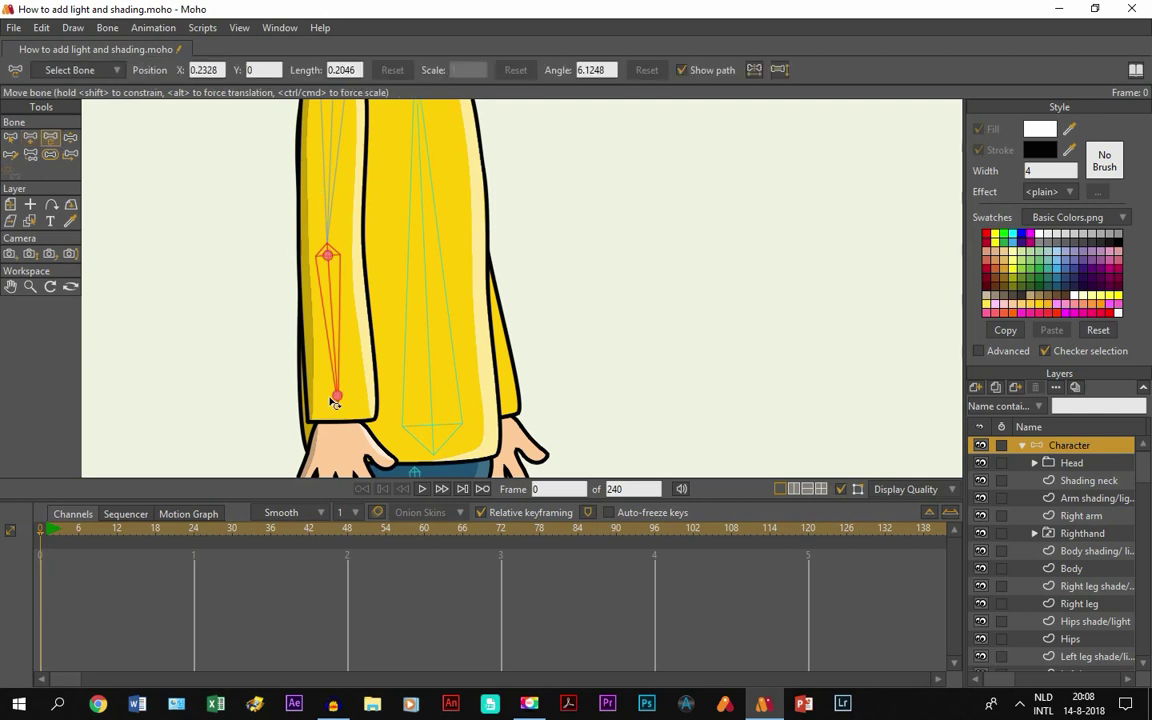
Step: Add a hand bone from the front arm's wrist down to the fingertips as a child of the forearm bone
{"action": "left_click", "coordinate": [10, 286]}
{"action": "left_click_drag", "start_coordinate": [408, 291], "coordinate": [405, 165]}
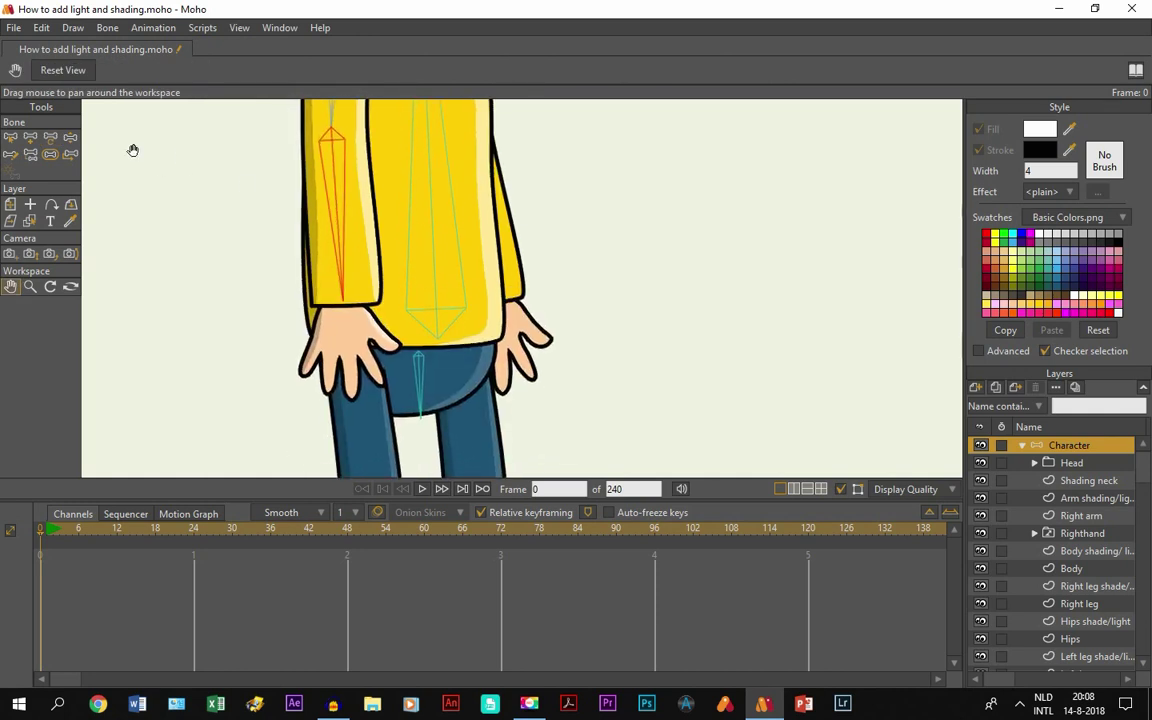
{"action": "left_click", "coordinate": [30, 137]}
{"action": "left_click_drag", "start_coordinate": [337, 302], "coordinate": [349, 405]}
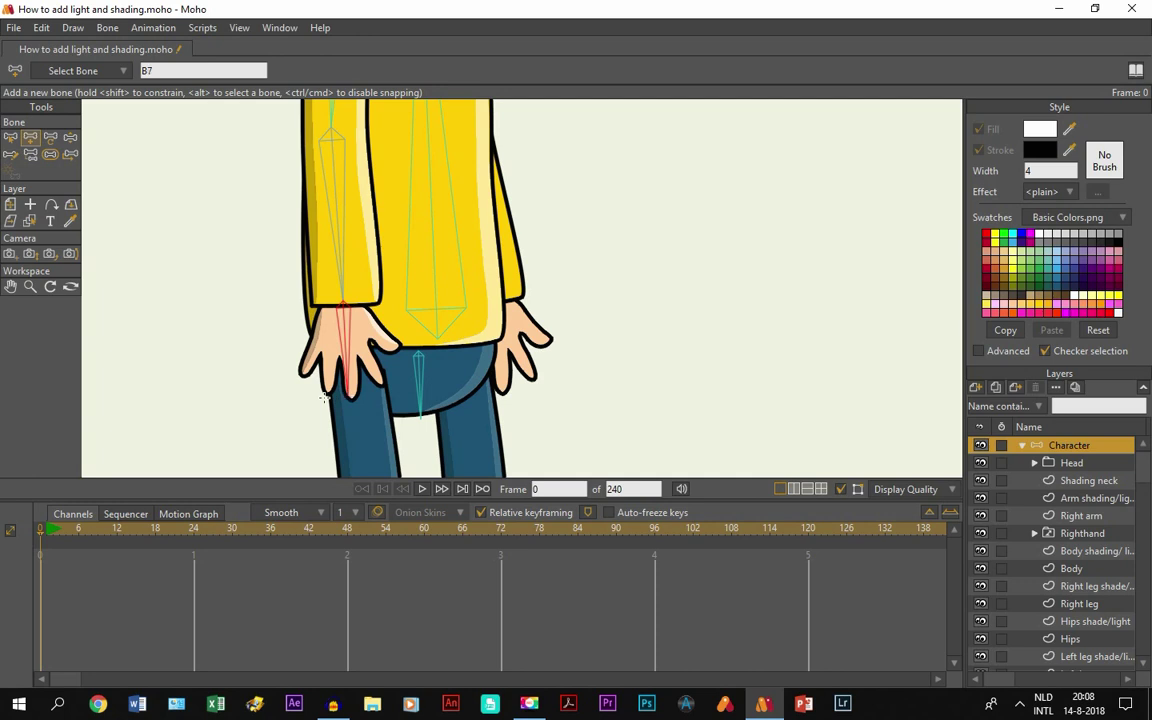
Step: Hide the Body layer to expose the whole far arm
{"action": "left_click", "coordinate": [10, 287]}
{"action": "scroll", "coordinate": [447, 183], "scroll_direction": "down", "scroll_amount": 3}
{"action": "left_click_drag", "start_coordinate": [447, 183], "coordinate": [344, 247]}
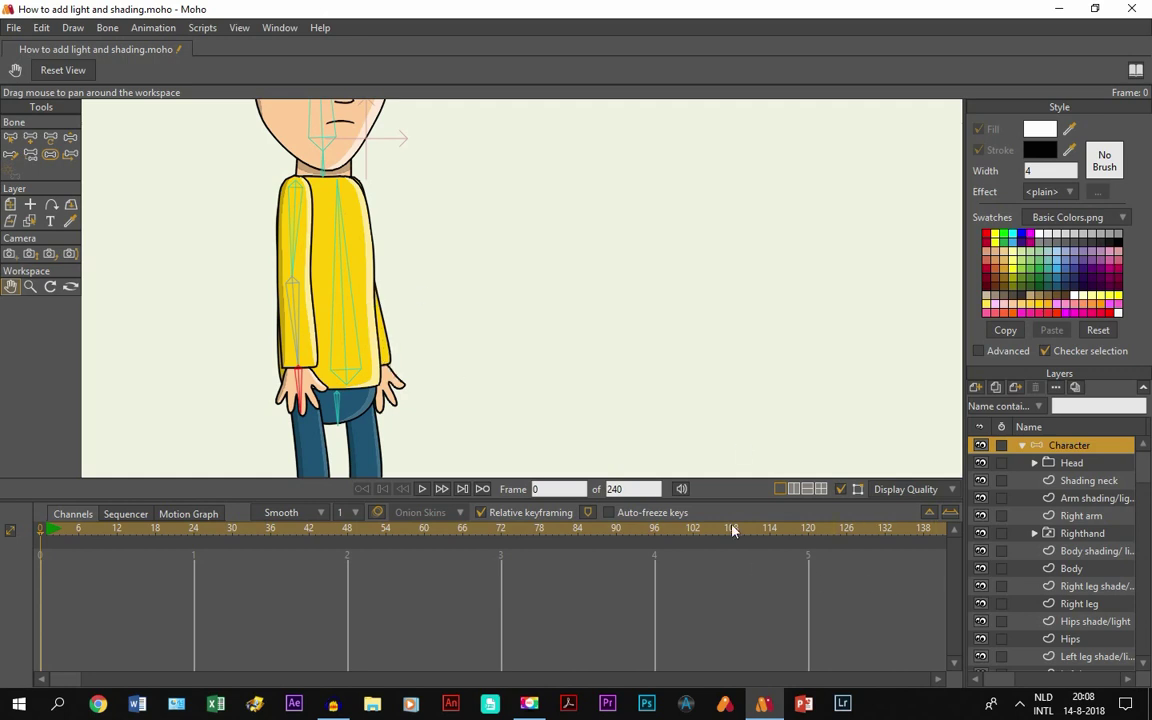
{"action": "left_click", "coordinate": [981, 568]}
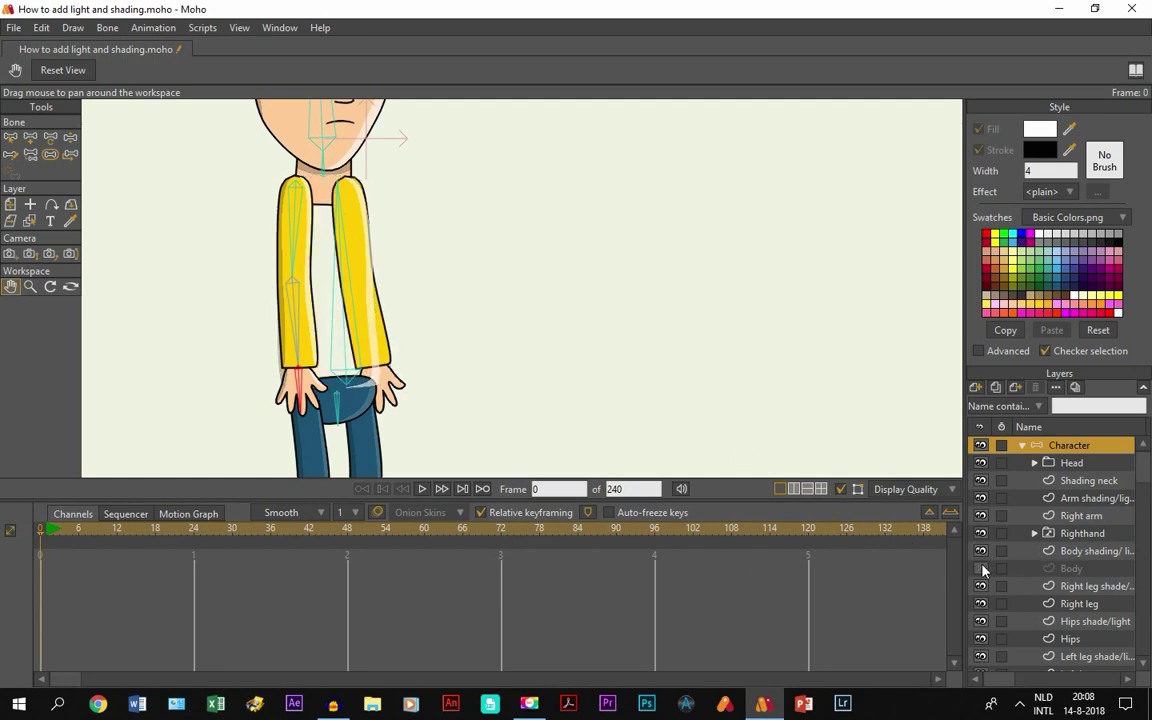
Step: With the torso bone selected as parent, add a chain of upper-arm, forearm and hand bones down the far arm
{"action": "left_click", "coordinate": [10, 137]}
{"action": "left_click", "coordinate": [326, 186]}
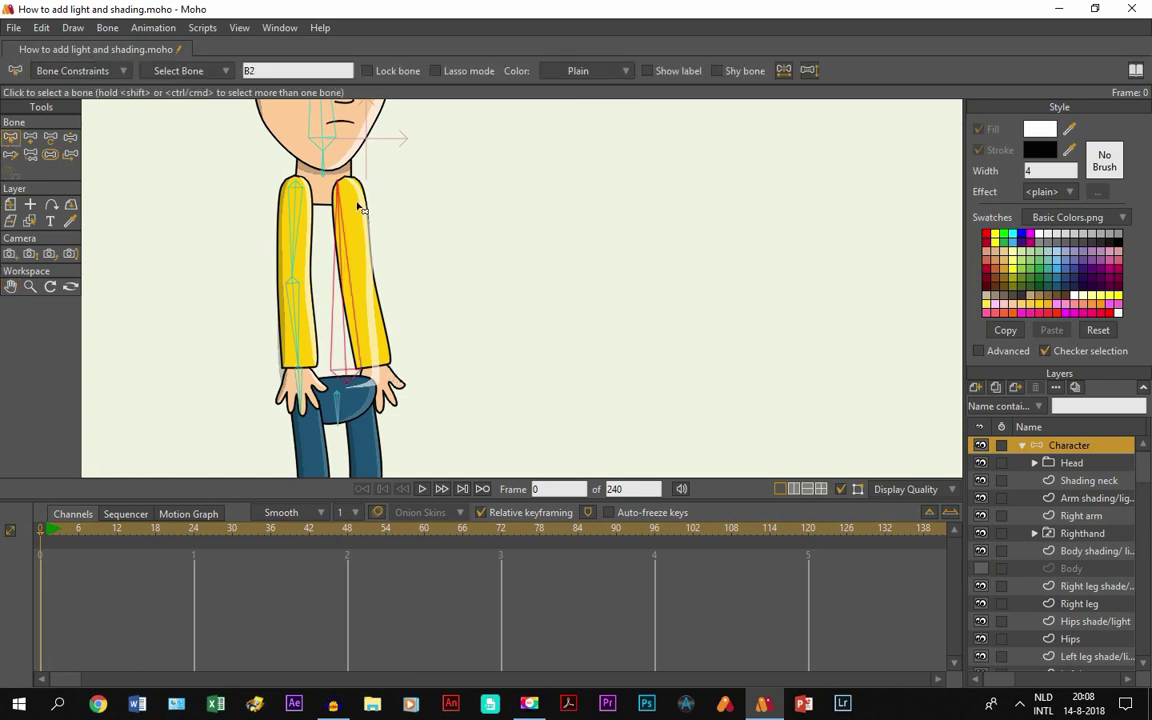
{"action": "left_click", "coordinate": [30, 137]}
{"action": "scroll", "coordinate": [432, 216], "scroll_direction": "up", "scroll_amount": 2}
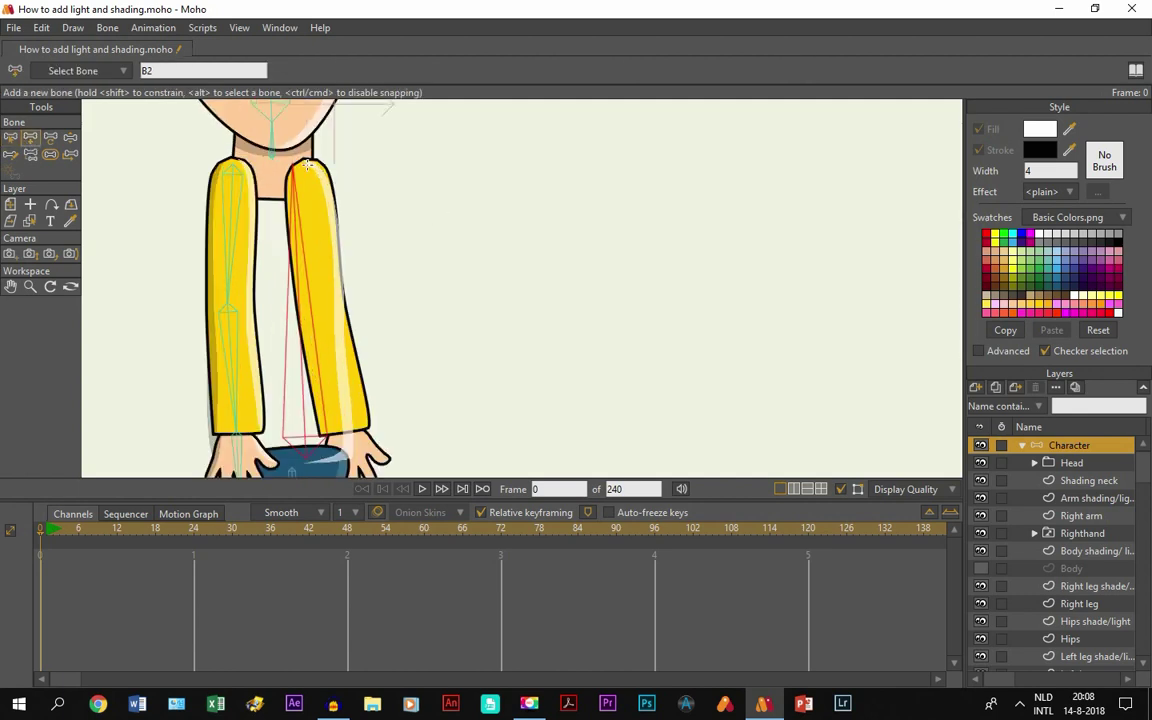
{"action": "left_click_drag", "start_coordinate": [306, 165], "coordinate": [361, 476]}
Step: On the Left arm layer, move the elbow points level with the elbow joint of the bones and show the Body layer again
{"action": "left_click", "coordinate": [1069, 500]}
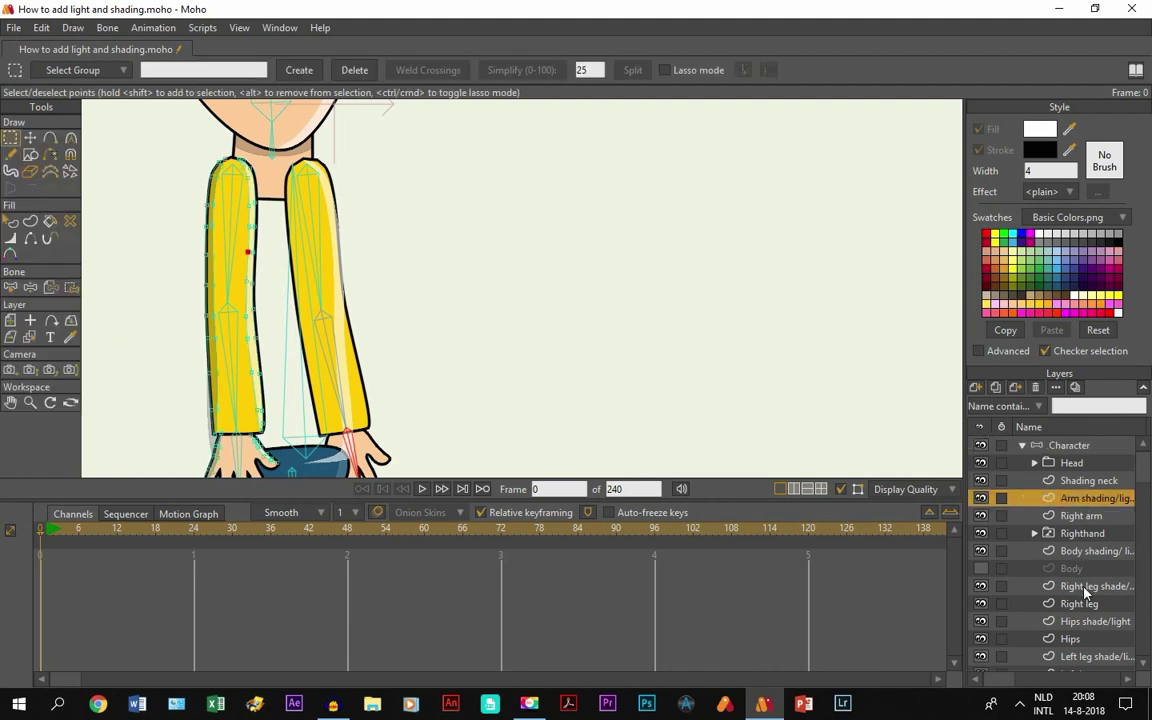
{"action": "scroll", "coordinate": [1080, 600], "scroll_direction": "down", "scroll_amount": 2}
{"action": "scroll", "coordinate": [1078, 600], "scroll_direction": "down", "scroll_amount": 2}
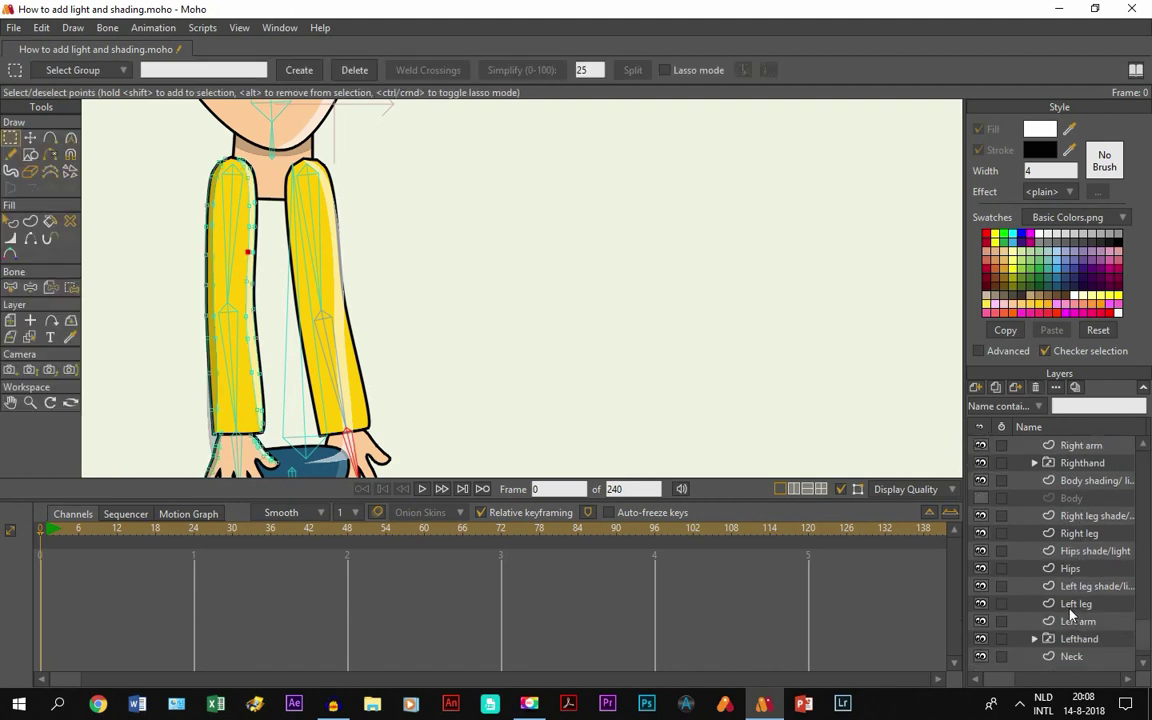
{"action": "left_click", "coordinate": [1064, 624]}
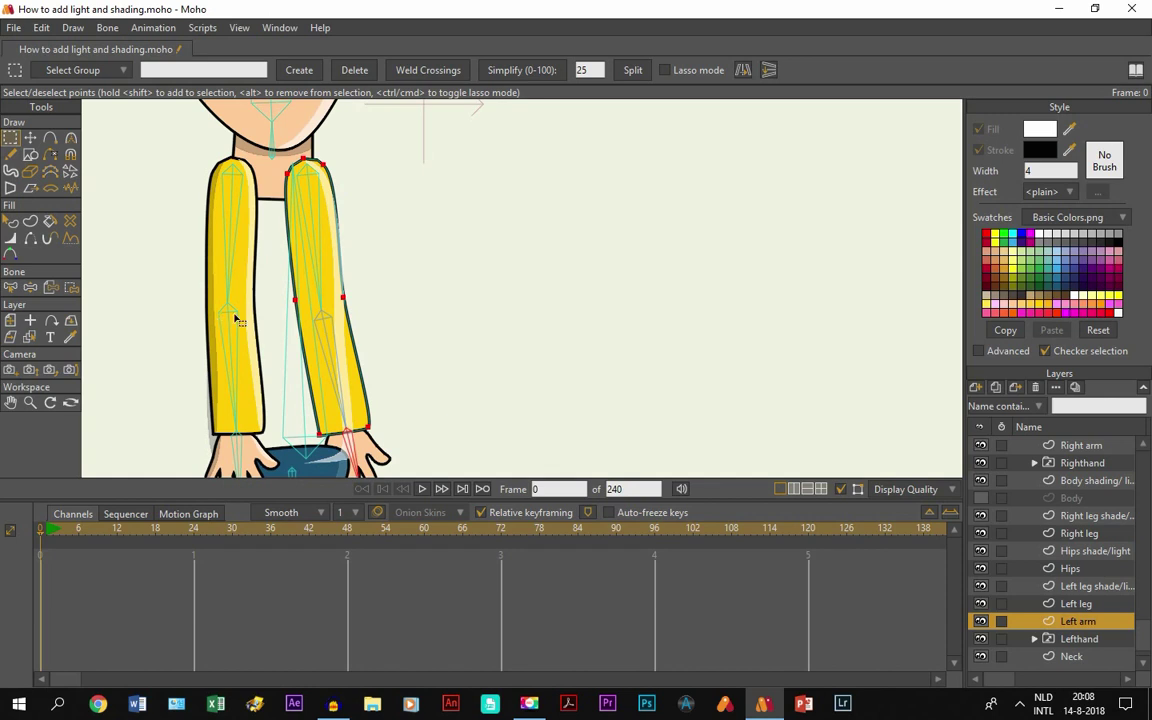
{"action": "scroll", "coordinate": [305, 308], "scroll_direction": "up", "scroll_amount": 2}
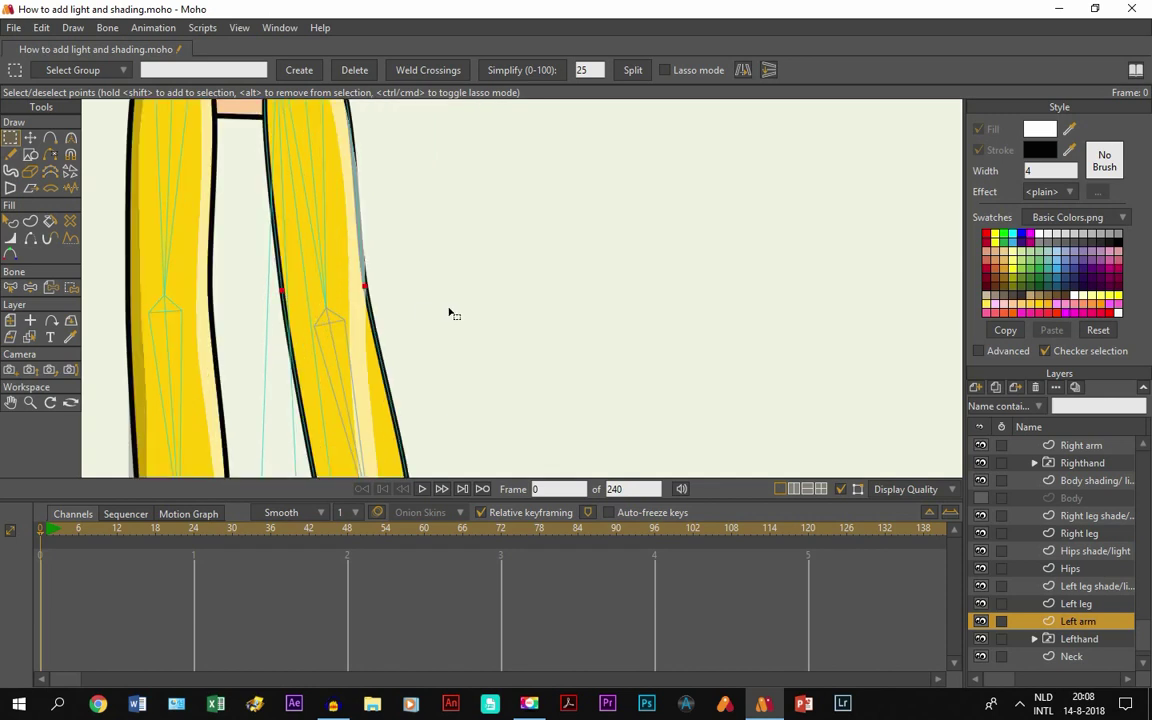
{"action": "left_click", "coordinate": [12, 141]}
{"action": "left_click_drag", "start_coordinate": [270, 278], "coordinate": [400, 342]}
{"action": "left_click", "coordinate": [30, 137]}
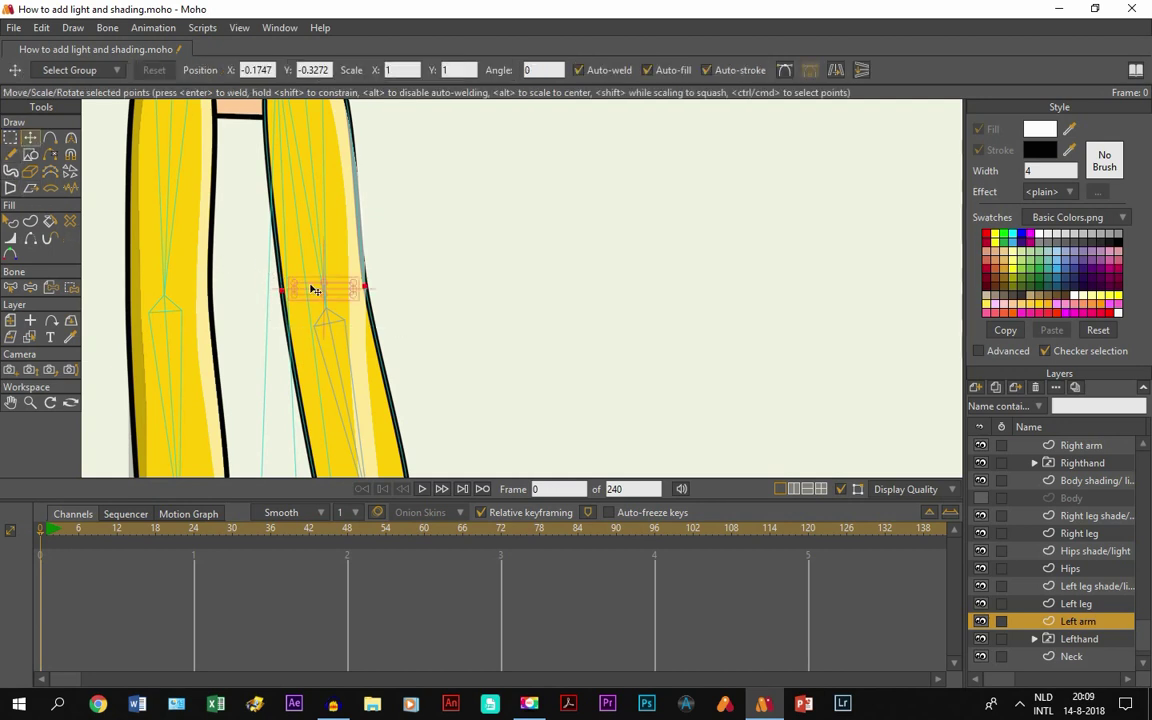
{"action": "left_click_drag", "start_coordinate": [311, 290], "coordinate": [318, 314]}
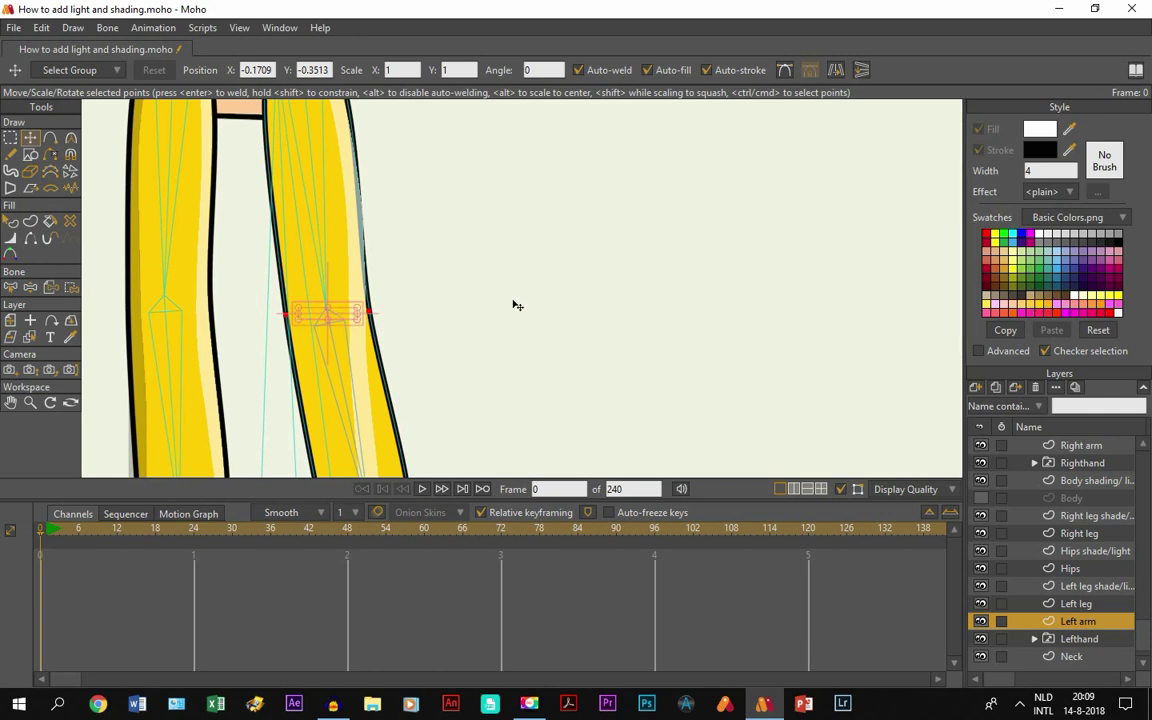
{"action": "left_click", "coordinate": [369, 314]}
{"action": "left_click_drag", "start_coordinate": [370, 314], "coordinate": [368, 310]}
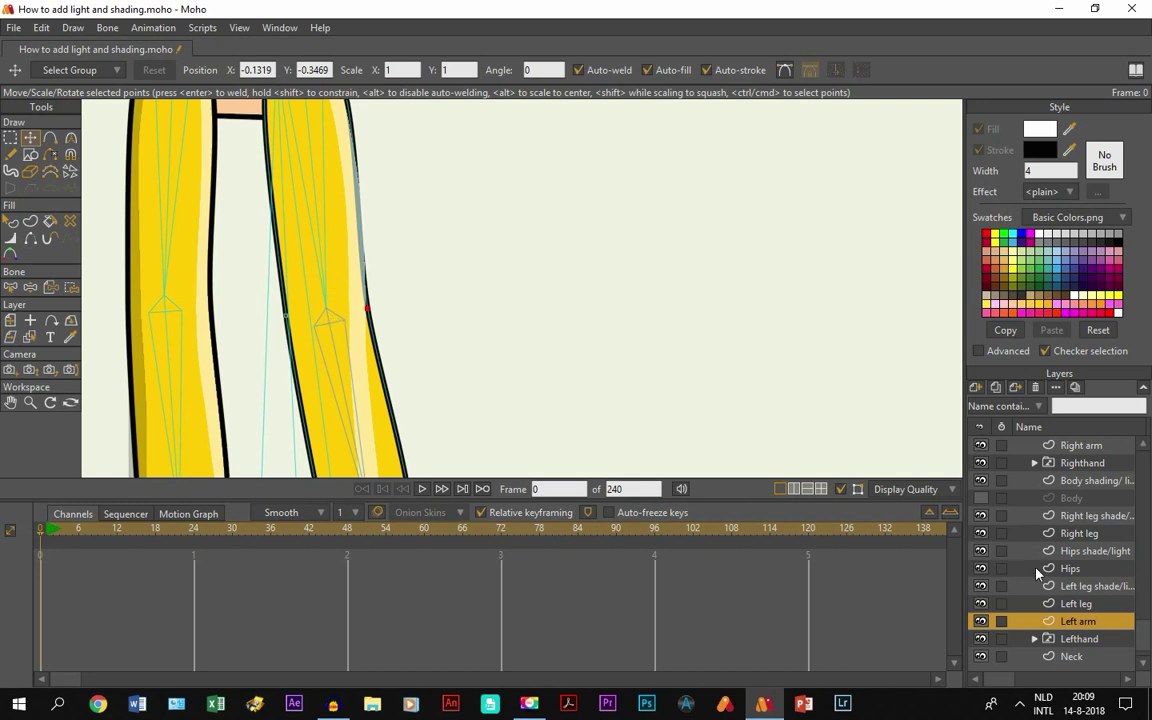
{"action": "left_click", "coordinate": [980, 498]}
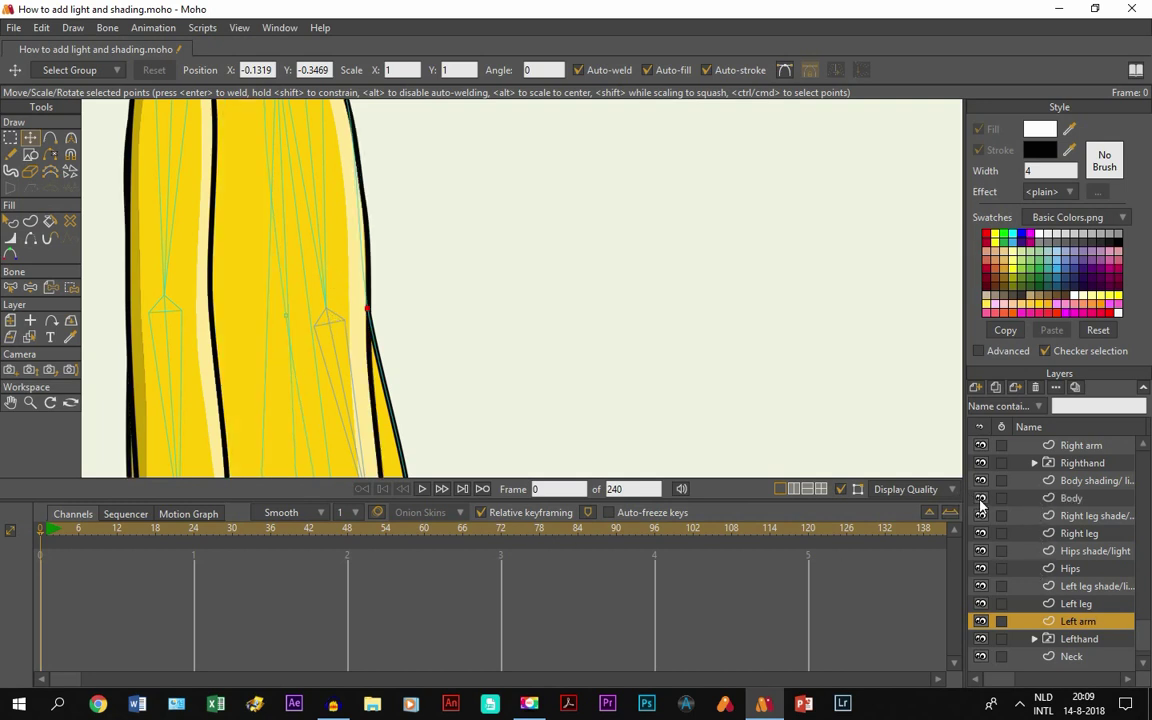
Step: Hide the Righthand, Hips and Body layers to expose the tops of both legs
{"action": "left_click", "coordinate": [10, 402]}
{"action": "scroll", "coordinate": [430, 342], "scroll_direction": "down", "scroll_amount": 5}
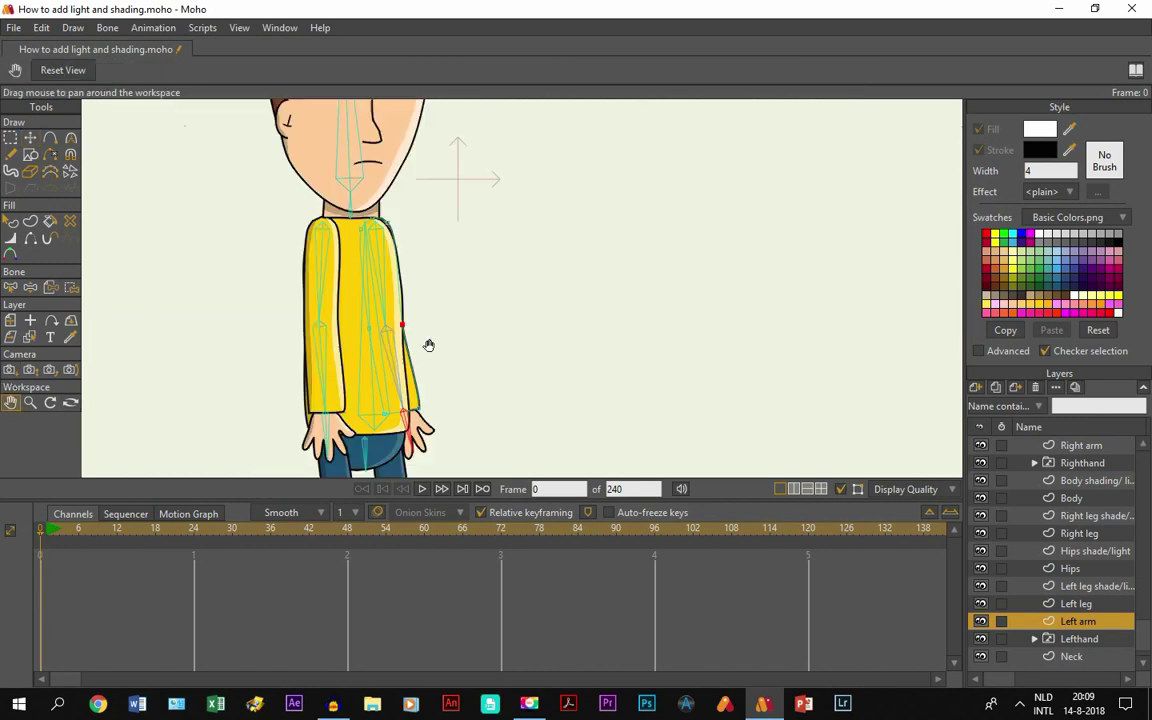
{"action": "left_click_drag", "start_coordinate": [430, 342], "coordinate": [476, 177]}
{"action": "scroll", "coordinate": [491, 285], "scroll_direction": "up", "scroll_amount": 2}
{"action": "left_click_drag", "start_coordinate": [489, 343], "coordinate": [506, 285]}
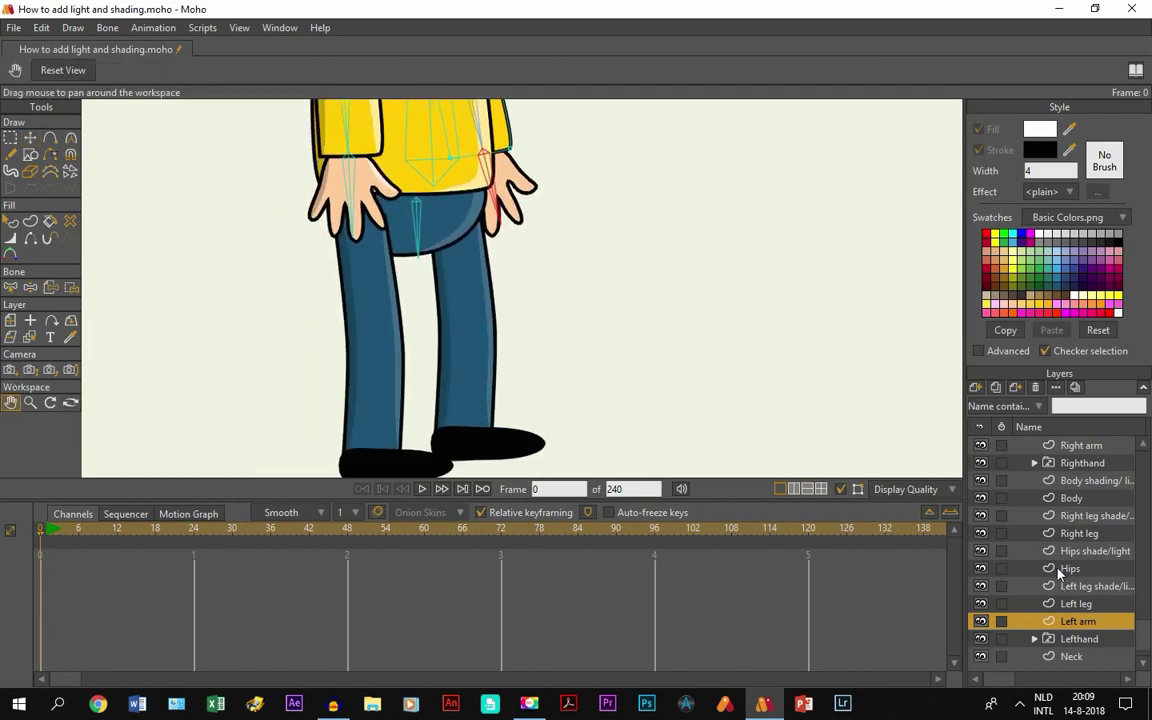
{"action": "scroll", "coordinate": [1060, 572], "scroll_direction": "up", "scroll_amount": 1}
{"action": "left_click", "coordinate": [981, 480]}
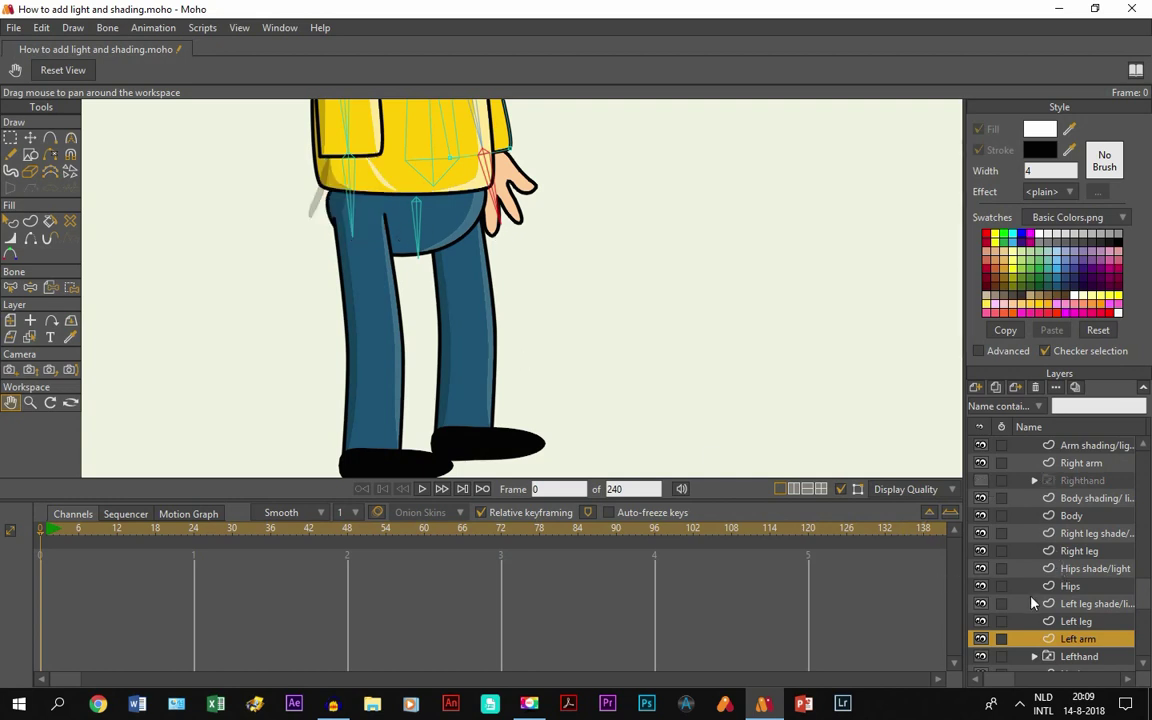
{"action": "left_click", "coordinate": [981, 586]}
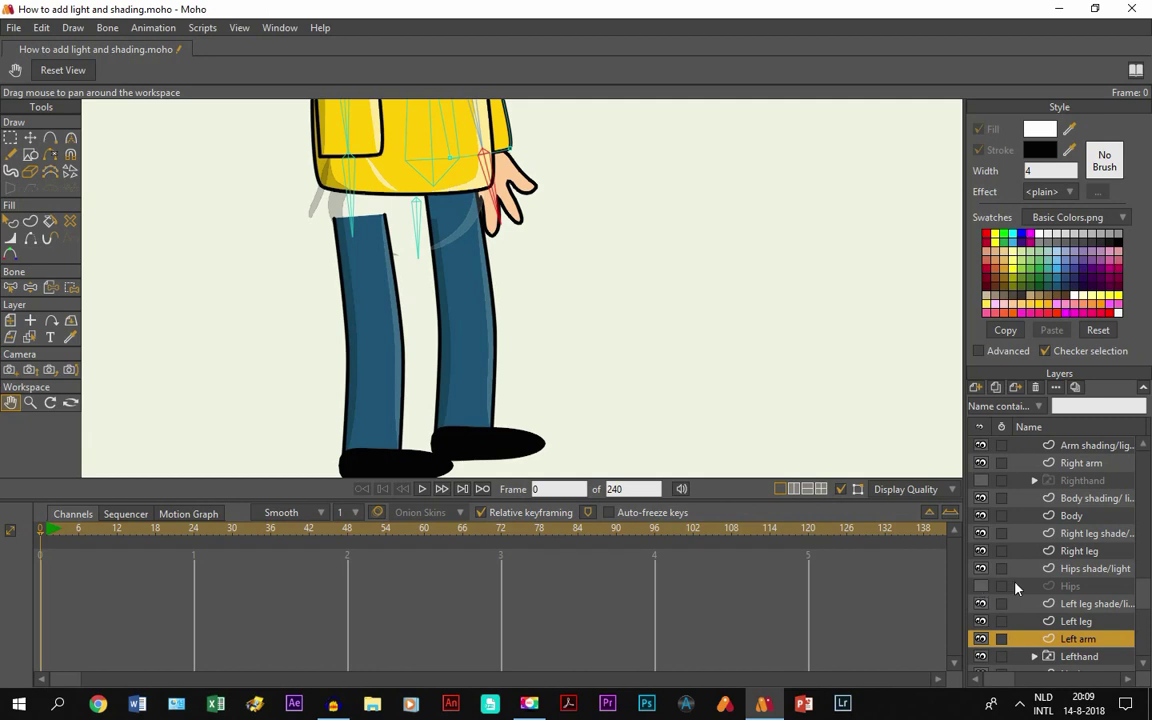
{"action": "left_click", "coordinate": [981, 515]}
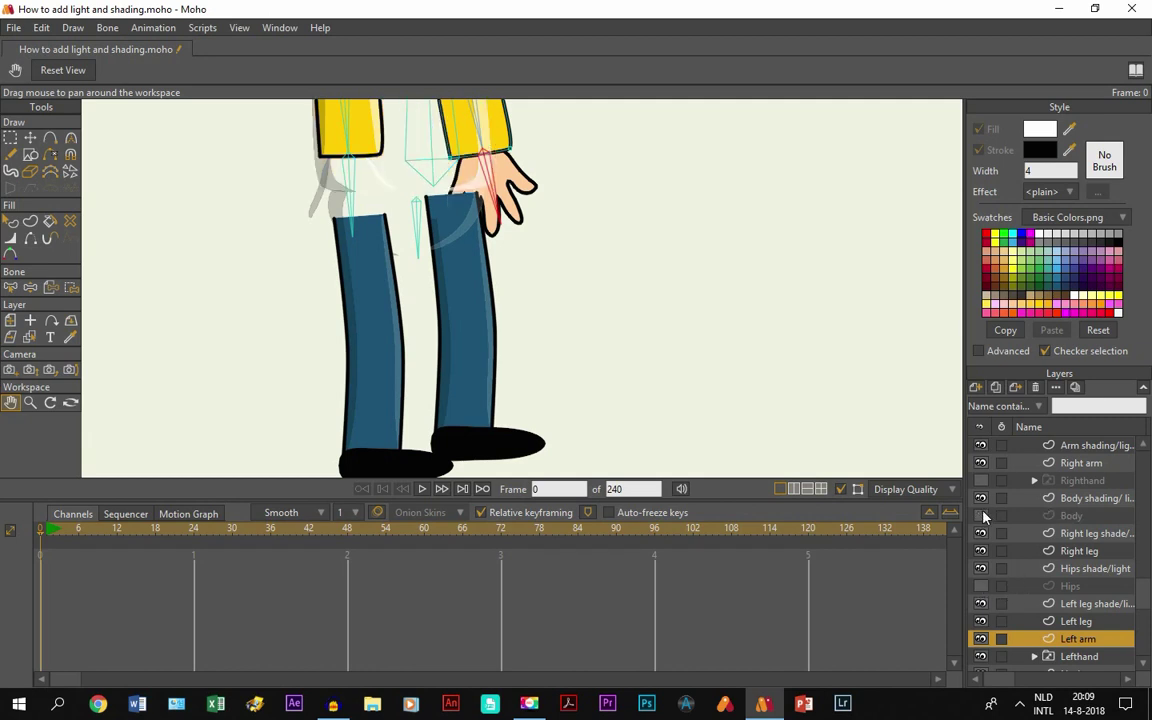
Step: With the hip bone selected as parent, add thigh and shin bones down the front leg from hip to ankle on the Character layer
{"action": "left_click", "coordinate": [14, 288]}
{"action": "left_click", "coordinate": [424, 220]}
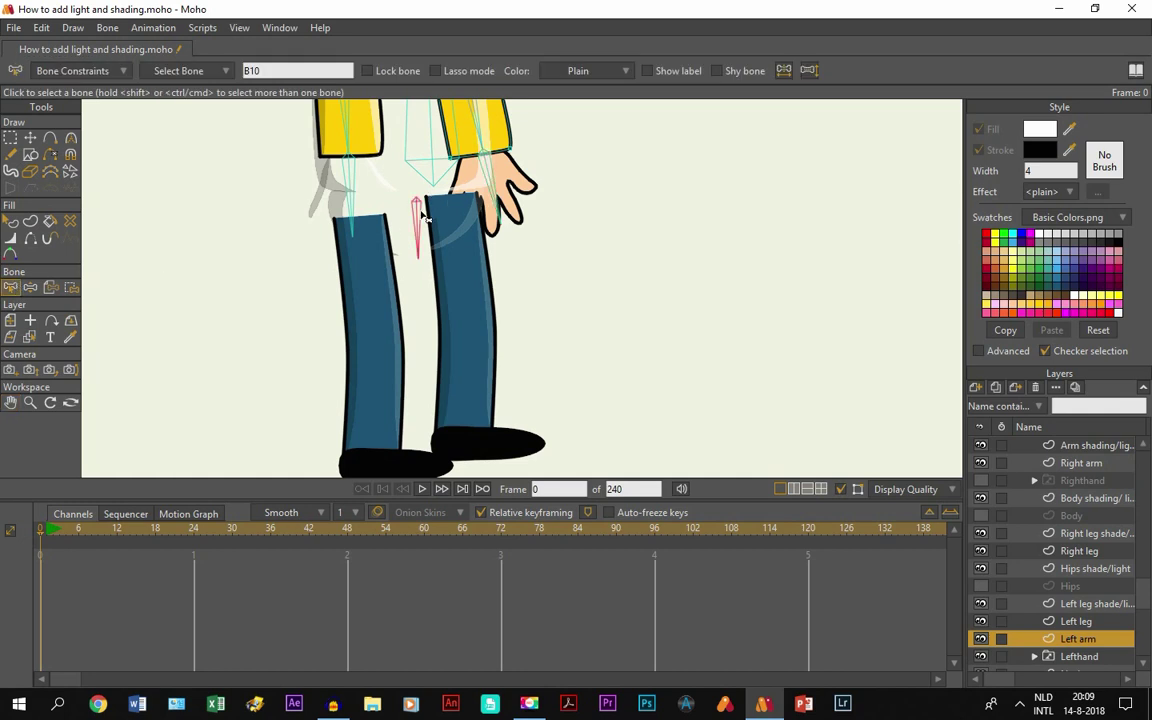
{"action": "key", "text": "BackSpace"}
{"action": "scroll", "coordinate": [1110, 535], "scroll_direction": "up", "scroll_amount": 1}
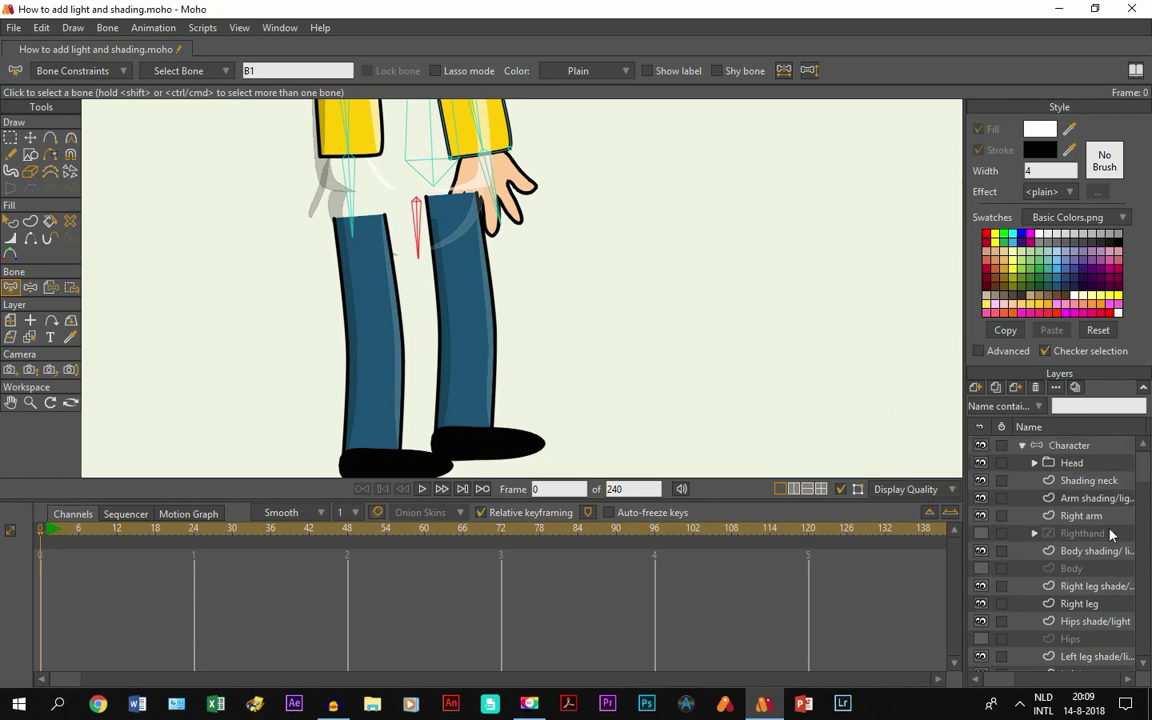
{"action": "left_click", "coordinate": [1049, 450]}
{"action": "left_click", "coordinate": [30, 143]}
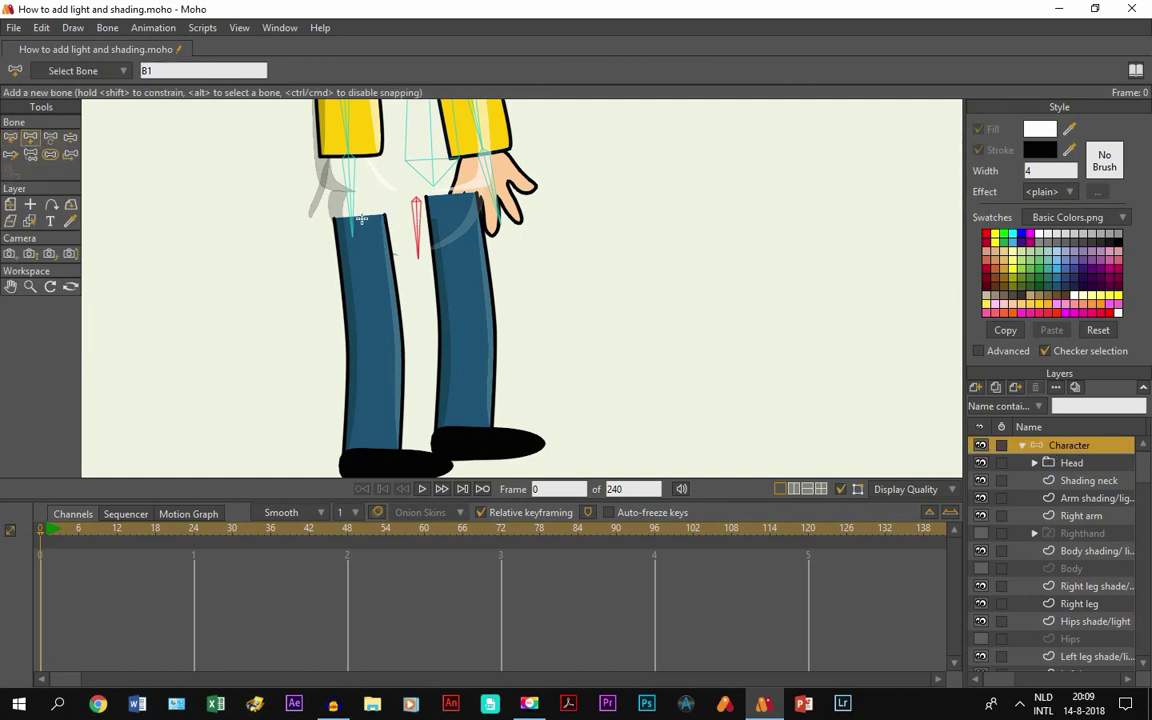
{"action": "left_click_drag", "start_coordinate": [359, 216], "coordinate": [372, 448]}
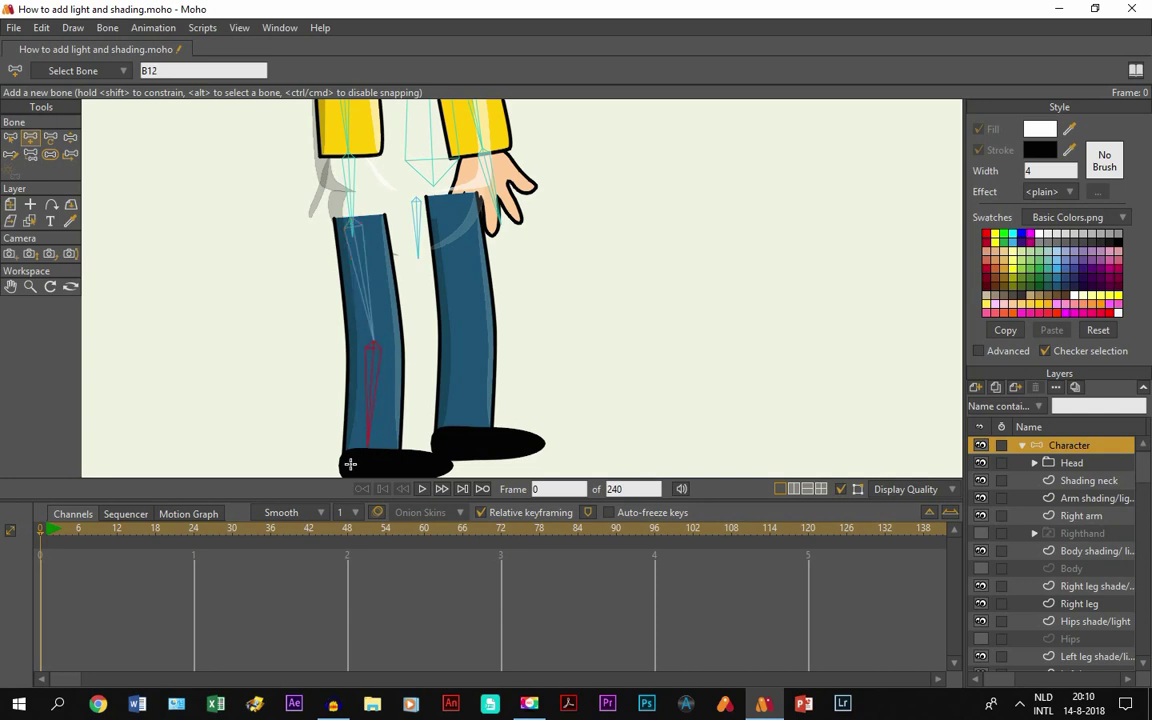
Step: Add a foot bone along the front shoe from heel to toe, continuing the shin bone, and select the Right leg layer
{"action": "left_click_drag", "start_coordinate": [345, 465], "coordinate": [450, 466]}
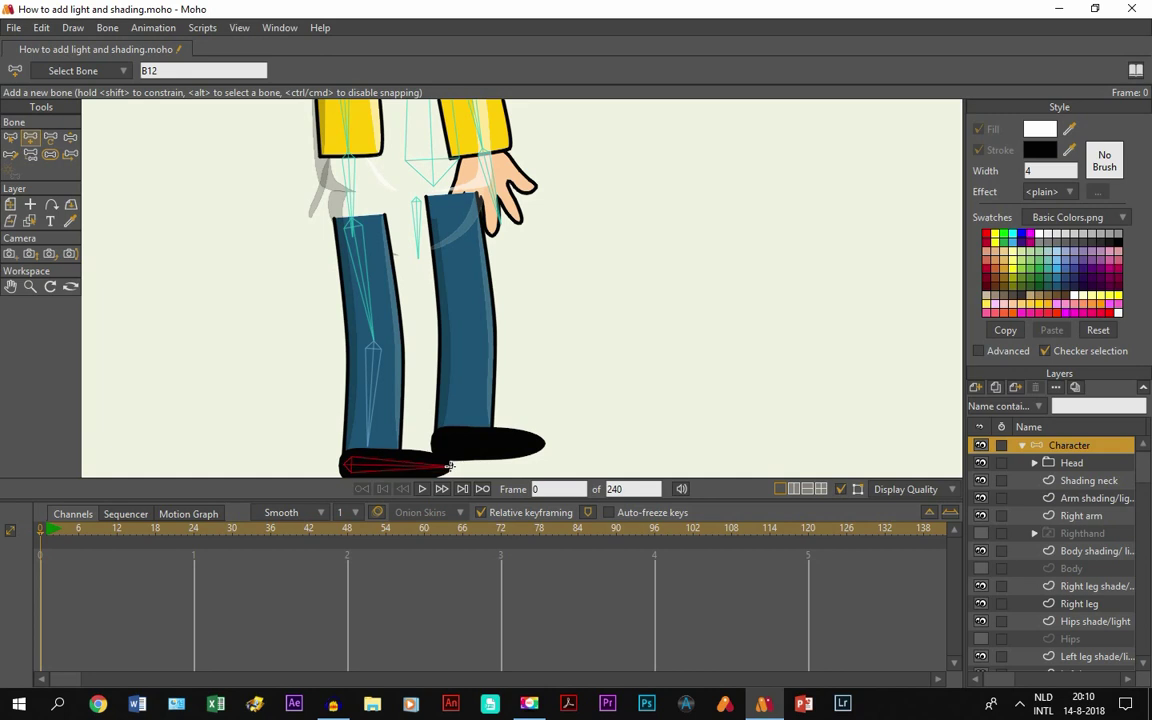
{"action": "scroll", "coordinate": [1048, 591], "scroll_direction": "down", "scroll_amount": 1}
{"action": "left_click", "coordinate": [1062, 572]}
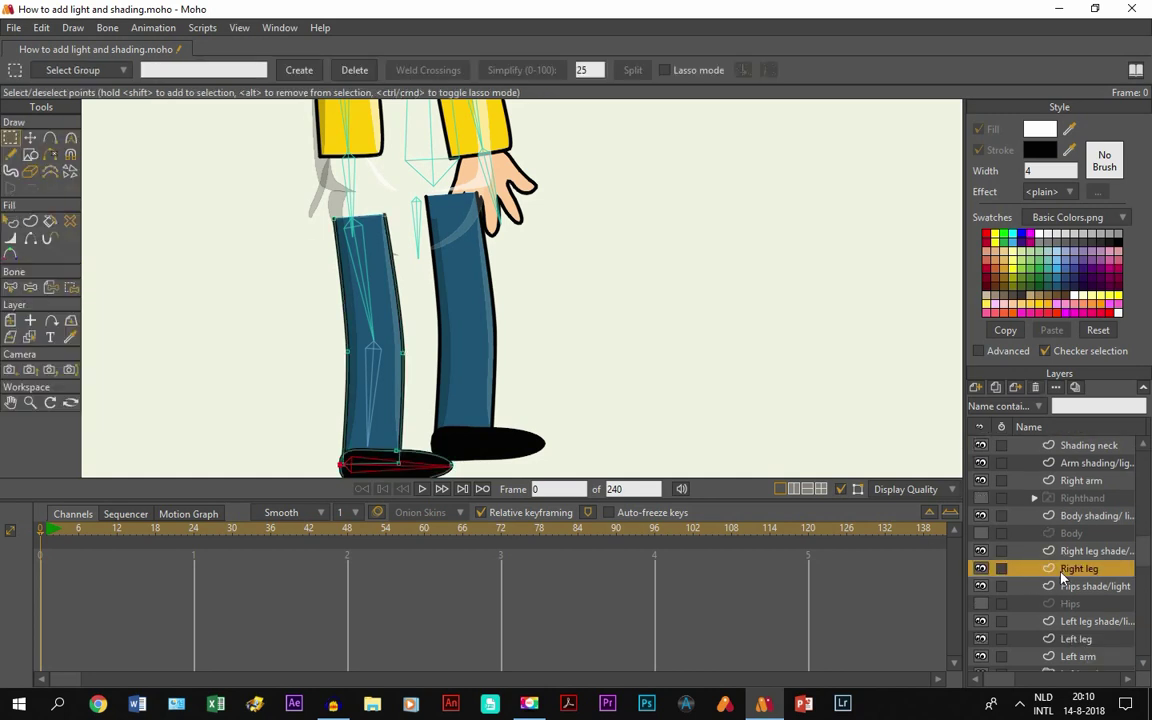
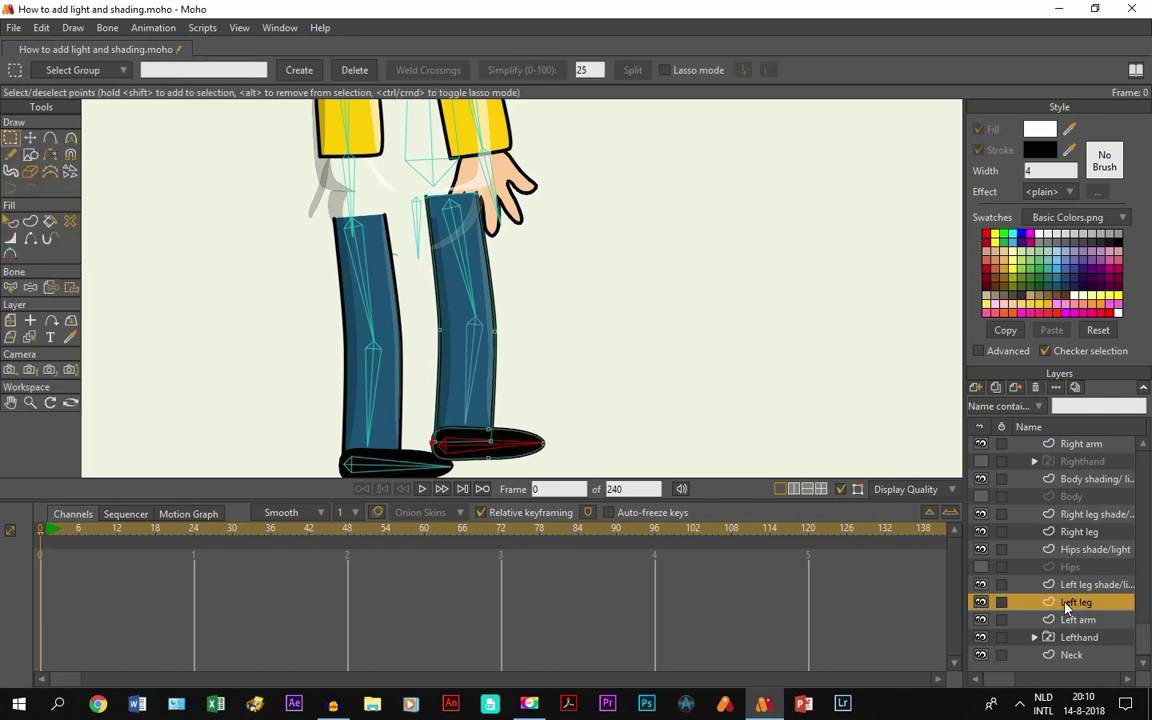
Step: On the Left leg layer, move the two knee points up level with the knee joint of the leg bones
{"action": "scroll", "coordinate": [530, 388], "scroll_direction": "up", "scroll_amount": 1}
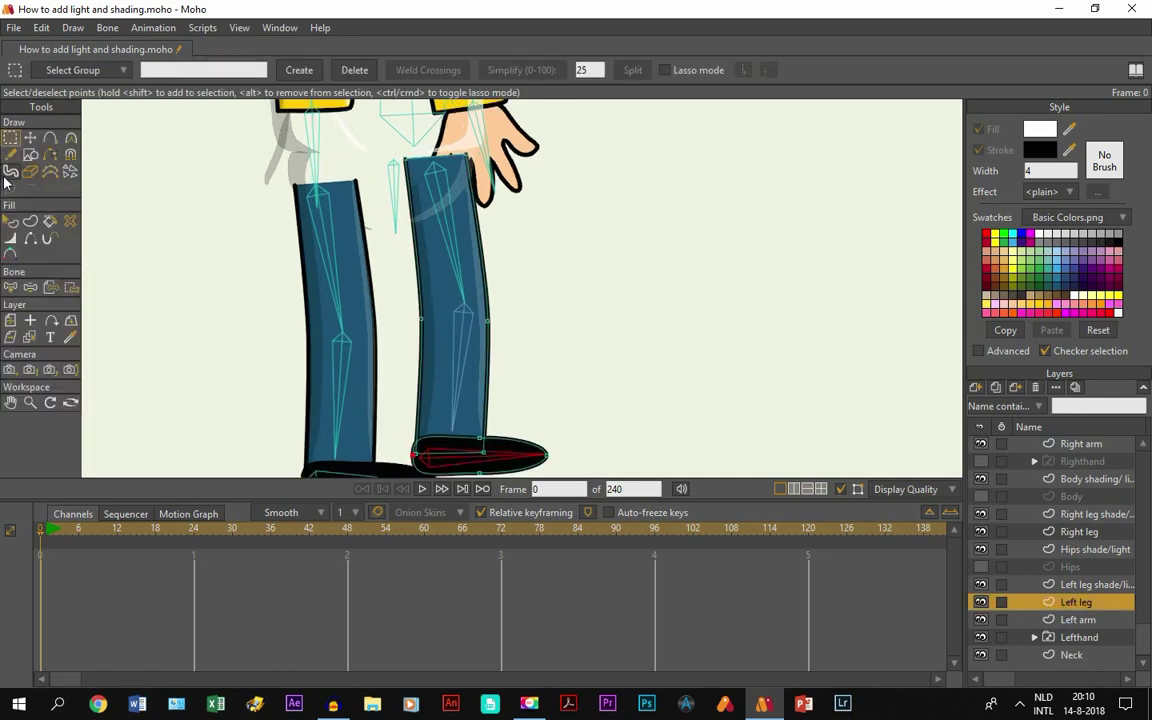
{"action": "left_click", "coordinate": [31, 140]}
{"action": "left_click", "coordinate": [422, 306]}
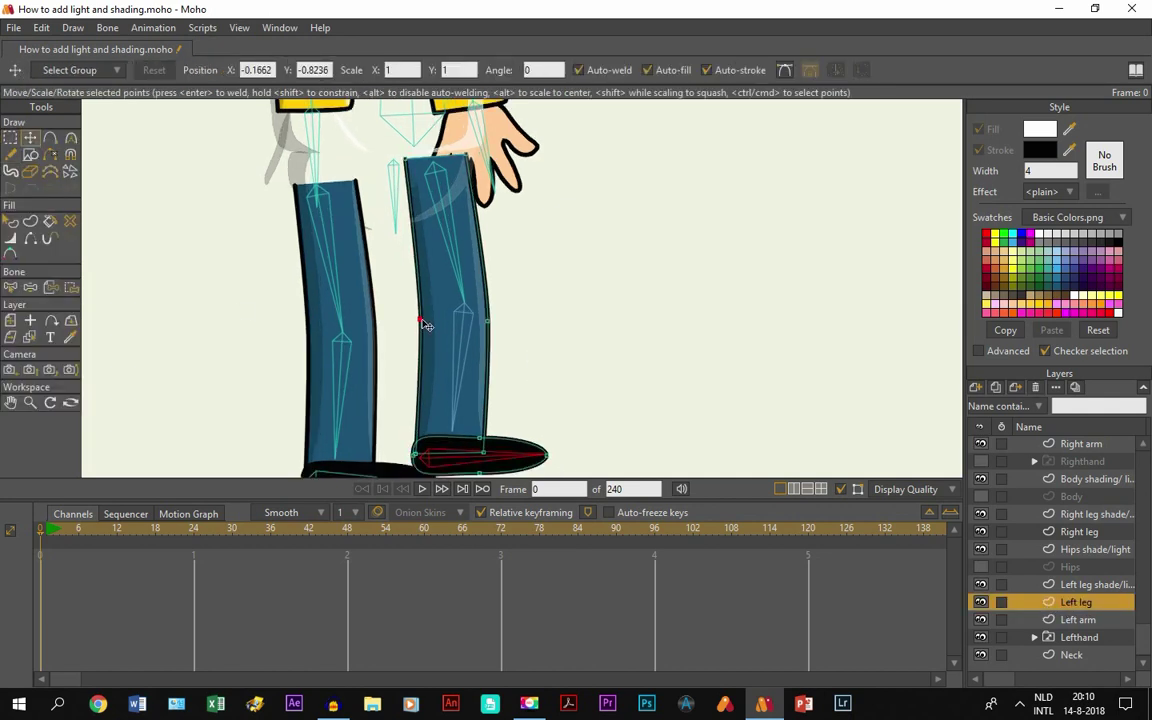
{"action": "left_click", "coordinate": [488, 312]}
{"action": "scroll", "coordinate": [1078, 453], "scroll_direction": "up", "scroll_amount": 2}
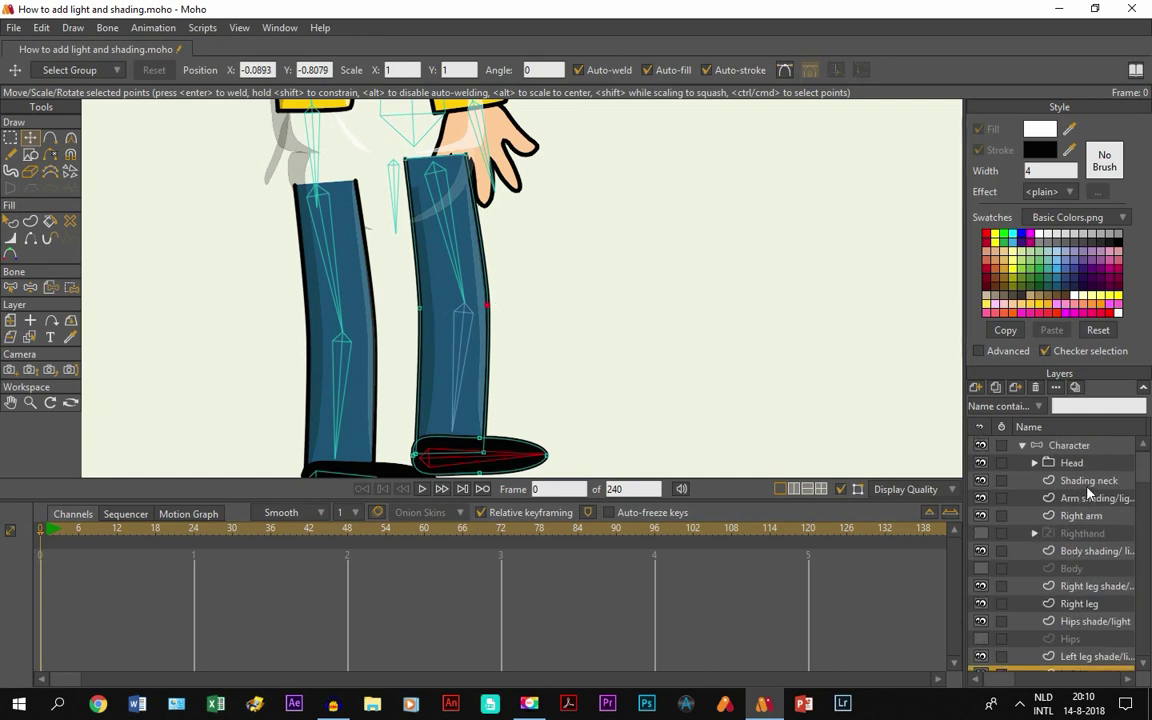
Step: Return to the Character layer and show the Hips, Body and Righthand layers again
{"action": "left_click", "coordinate": [1078, 453]}
{"action": "left_click", "coordinate": [10, 286]}
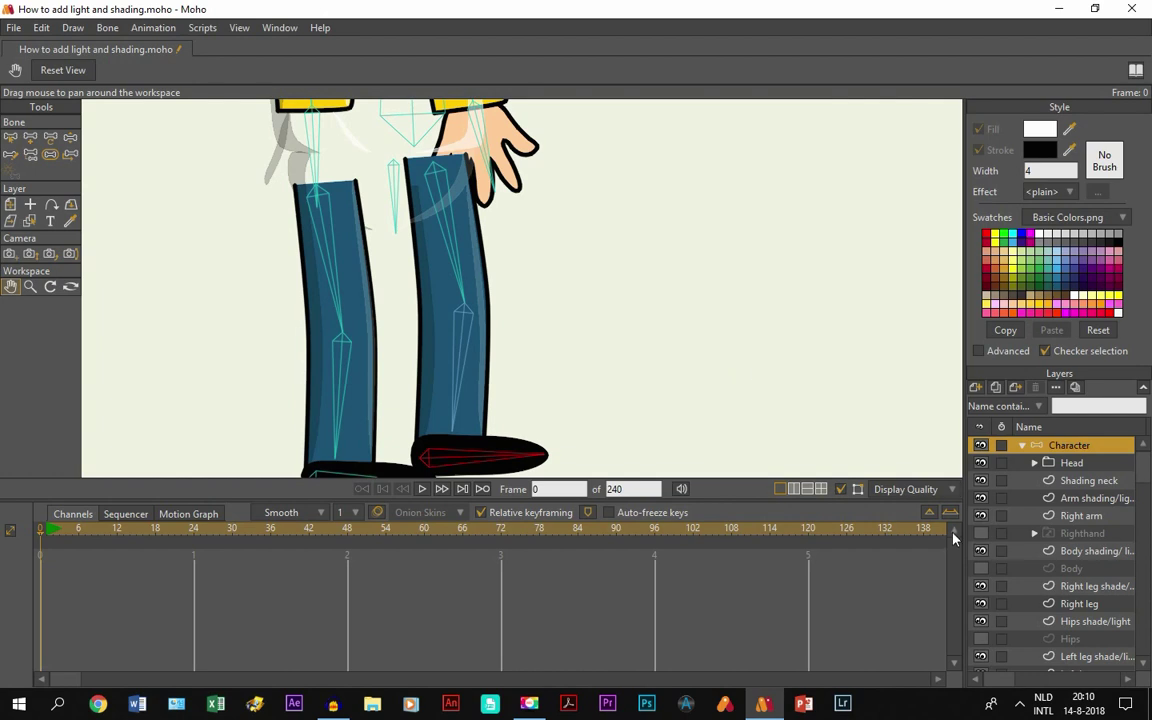
{"action": "left_click", "coordinate": [982, 639]}
{"action": "left_click", "coordinate": [981, 568]}
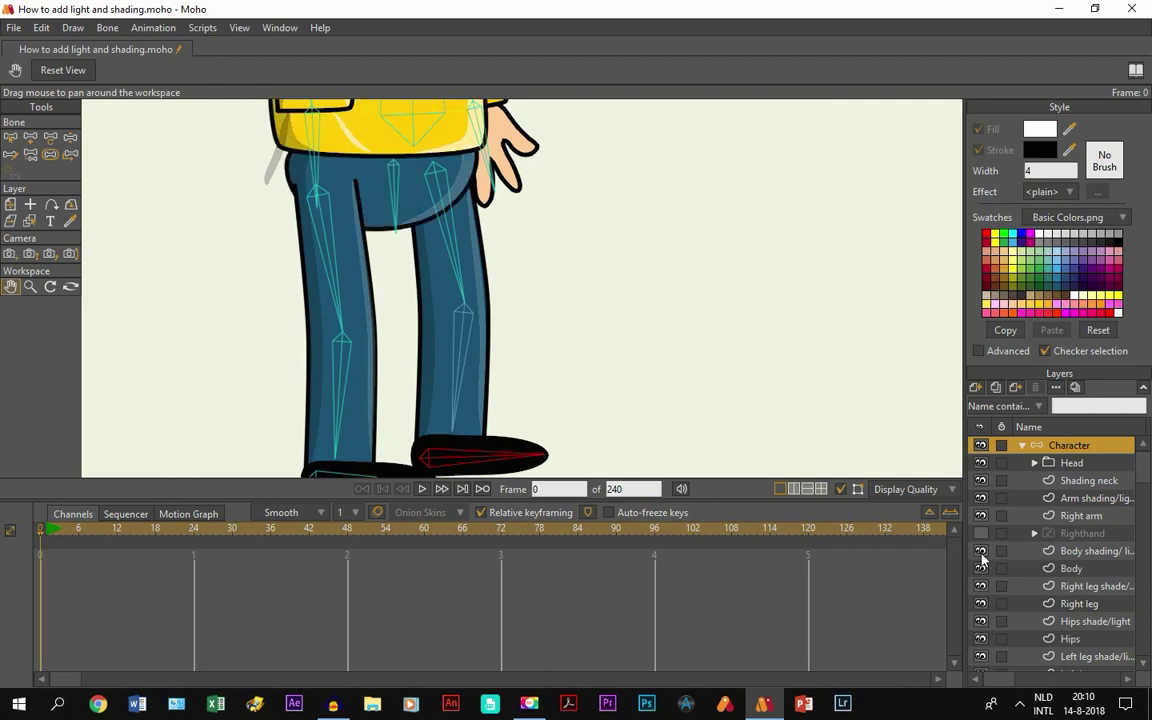
{"action": "left_click", "coordinate": [981, 538]}
{"action": "scroll", "coordinate": [990, 580], "scroll_direction": "down", "scroll_amount": 1}
{"action": "scroll", "coordinate": [997, 604], "scroll_direction": "up", "scroll_amount": 1}
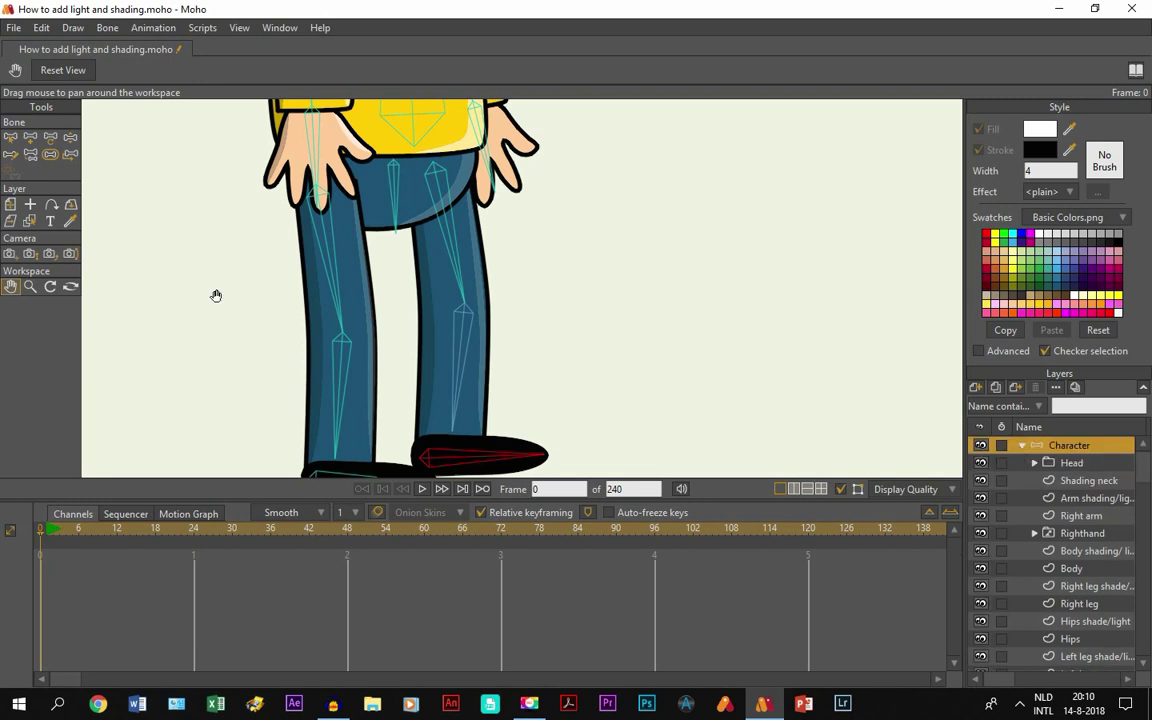
Step: Test the rig with Manipulate Bones at frame 0, checking how neighbouring parts react, and compare it with frame 1
{"action": "scroll", "coordinate": [462, 362], "scroll_direction": "down", "scroll_amount": 3}
{"action": "scroll", "coordinate": [462, 362], "scroll_direction": "up", "scroll_amount": 1}
{"action": "scroll", "coordinate": [462, 362], "scroll_direction": "down", "scroll_amount": 3}
{"action": "scroll", "coordinate": [465, 340], "scroll_direction": "up", "scroll_amount": 1}
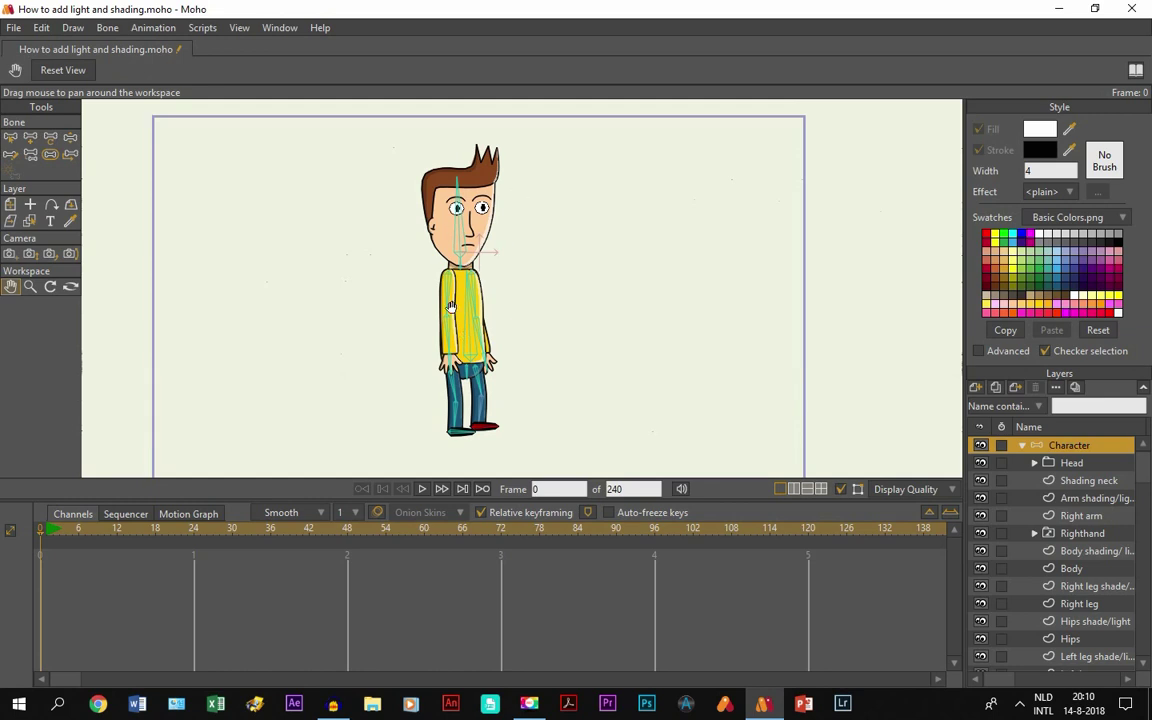
{"action": "scroll", "coordinate": [461, 340], "scroll_direction": "up", "scroll_amount": 1}
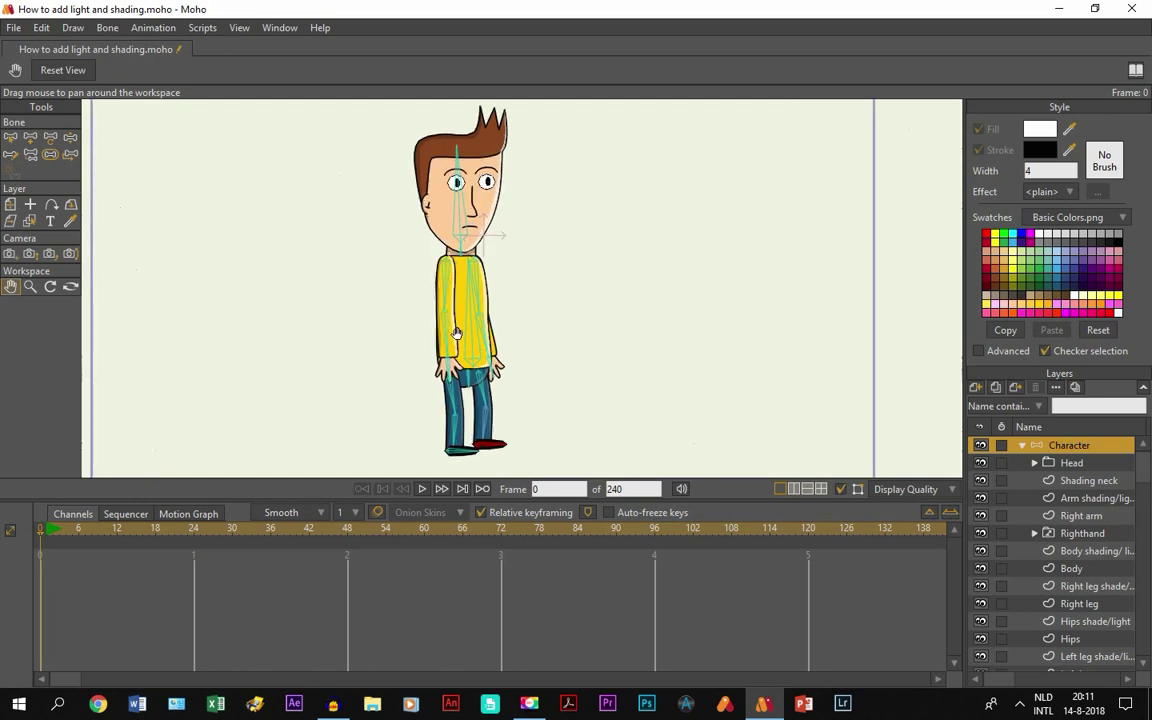
{"action": "left_click", "coordinate": [70, 137]}
{"action": "scroll", "coordinate": [465, 290], "scroll_direction": "up", "scroll_amount": 2}
{"action": "scroll", "coordinate": [428, 268], "scroll_direction": "down", "scroll_amount": 1}
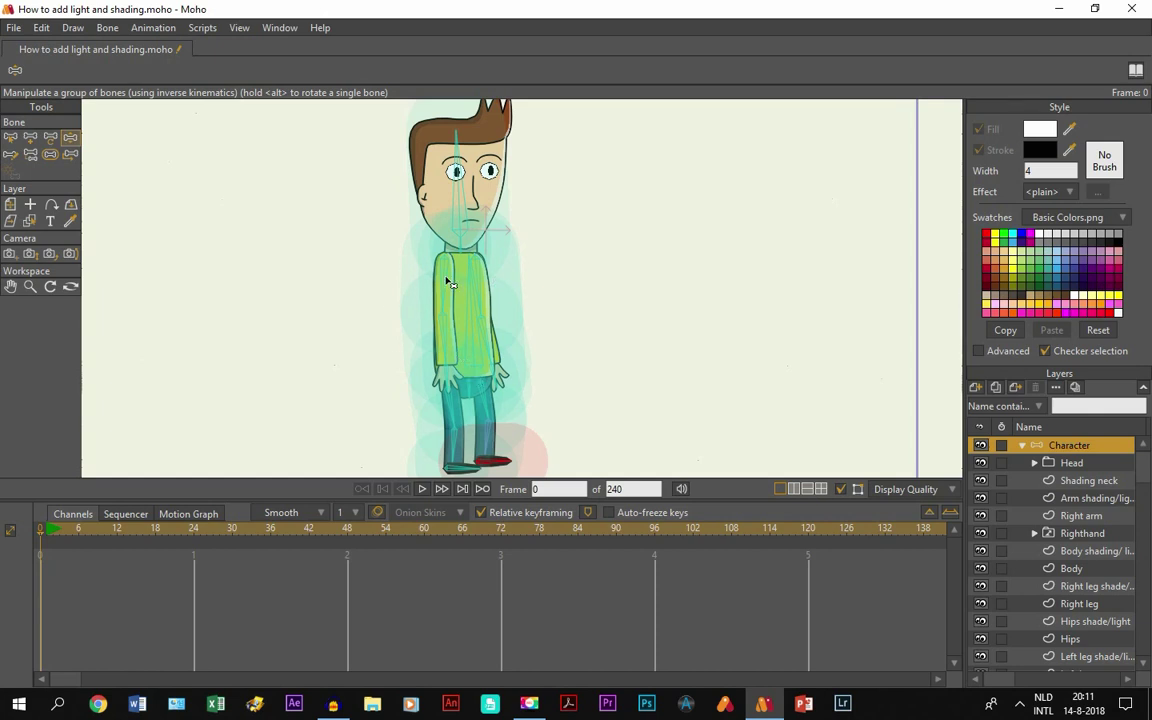
{"action": "left_click_drag", "start_coordinate": [444, 282], "coordinate": [443, 406]}
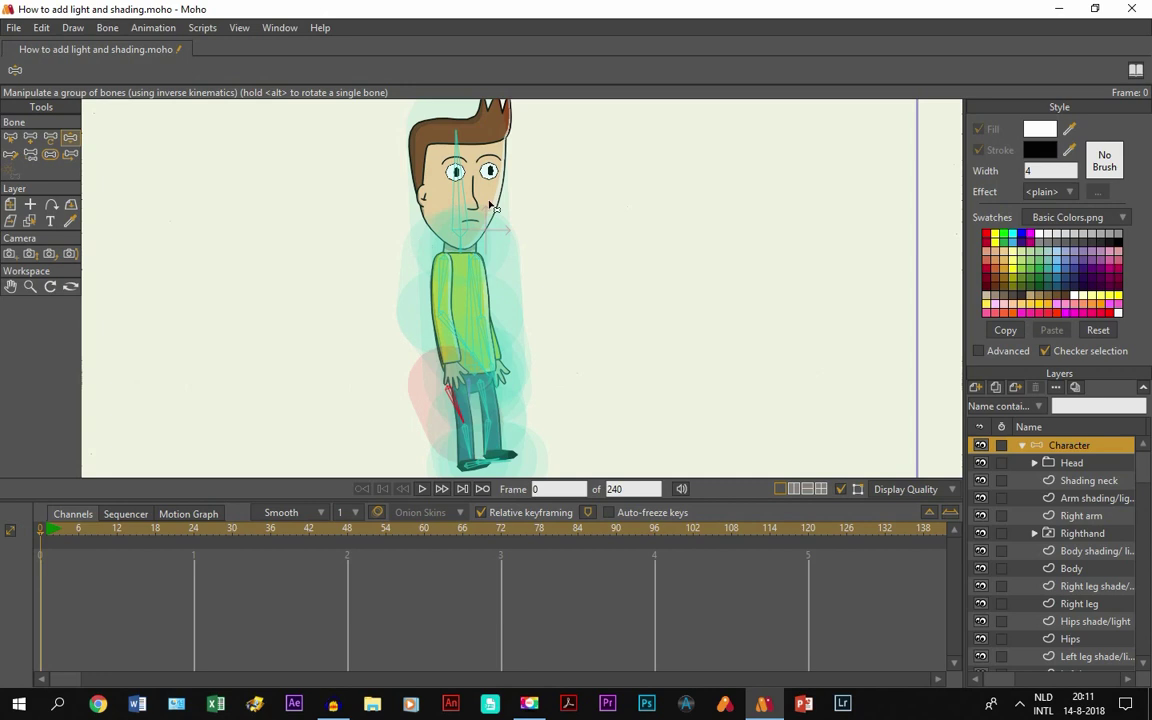
{"action": "scroll", "coordinate": [493, 207], "scroll_direction": "down", "scroll_amount": 1}
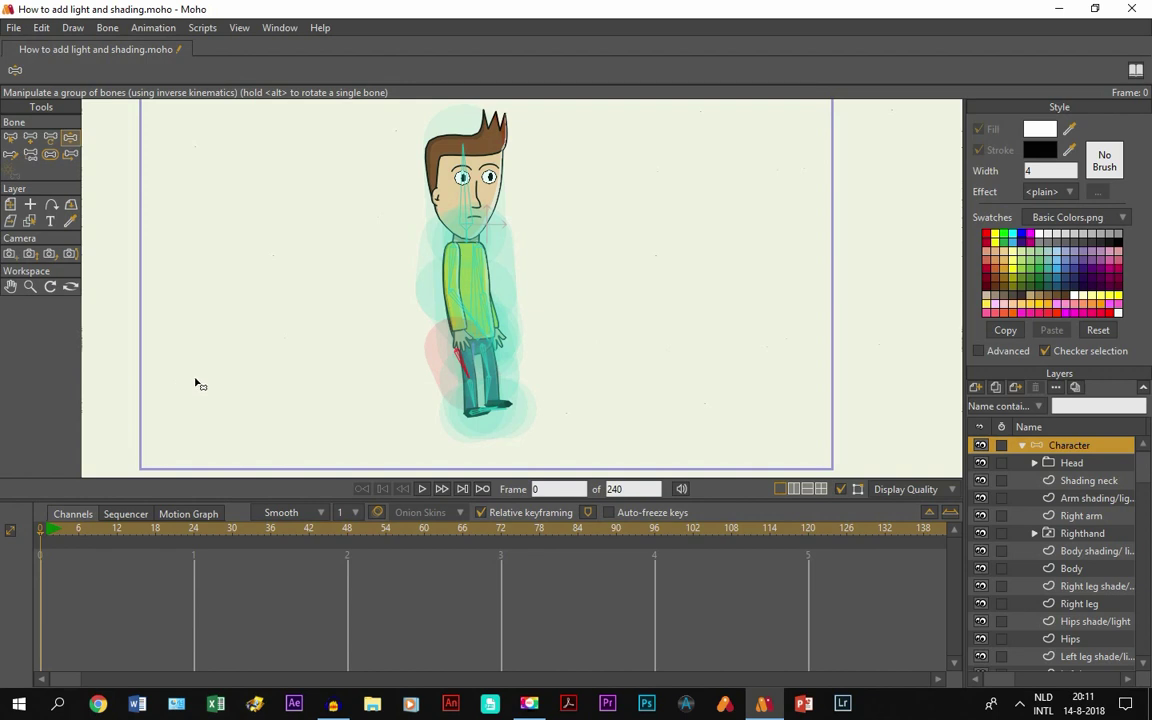
{"action": "key", "text": "ctrl+Right"}
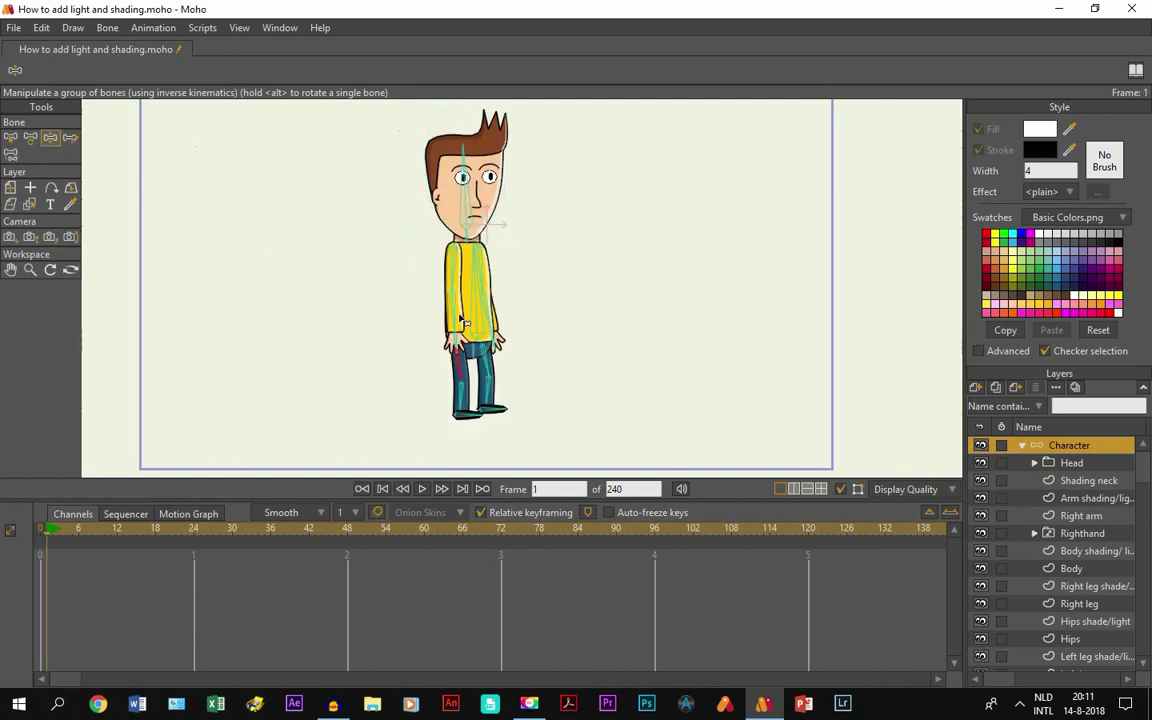
{"action": "key", "text": "ctrl+Left"}
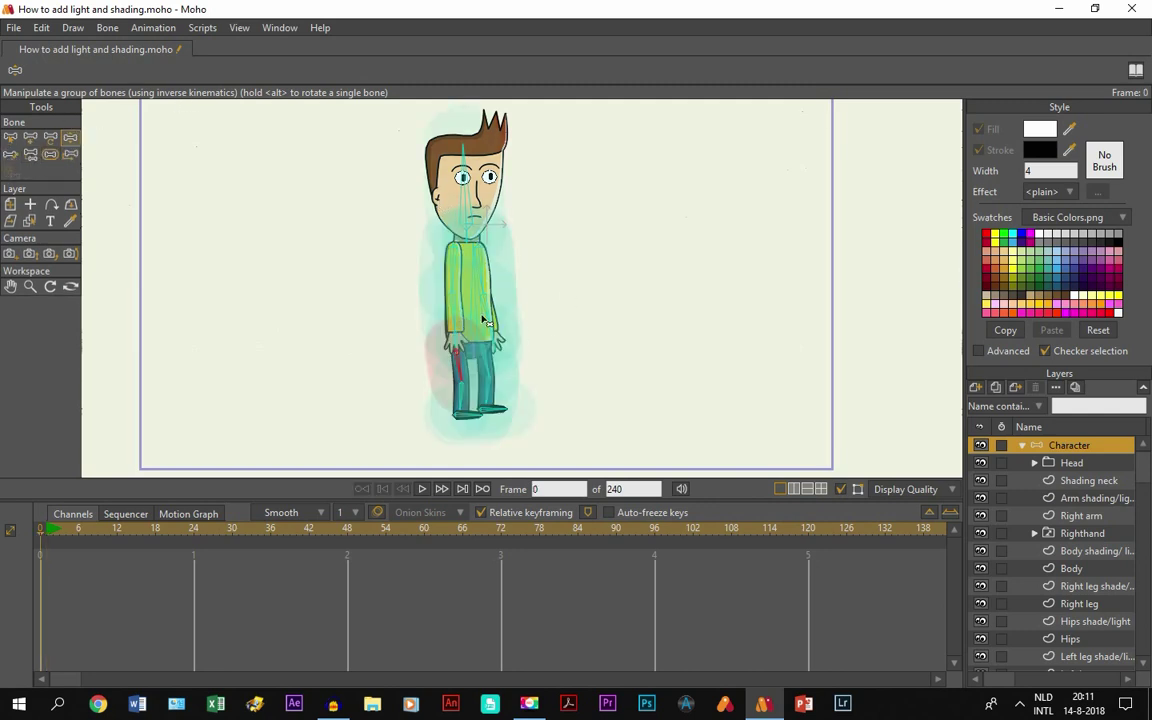
Step: Set the bone strength of the head, neck, torso and hip bones to 0
{"action": "scroll", "coordinate": [458, 257], "scroll_direction": "up", "scroll_amount": 1}
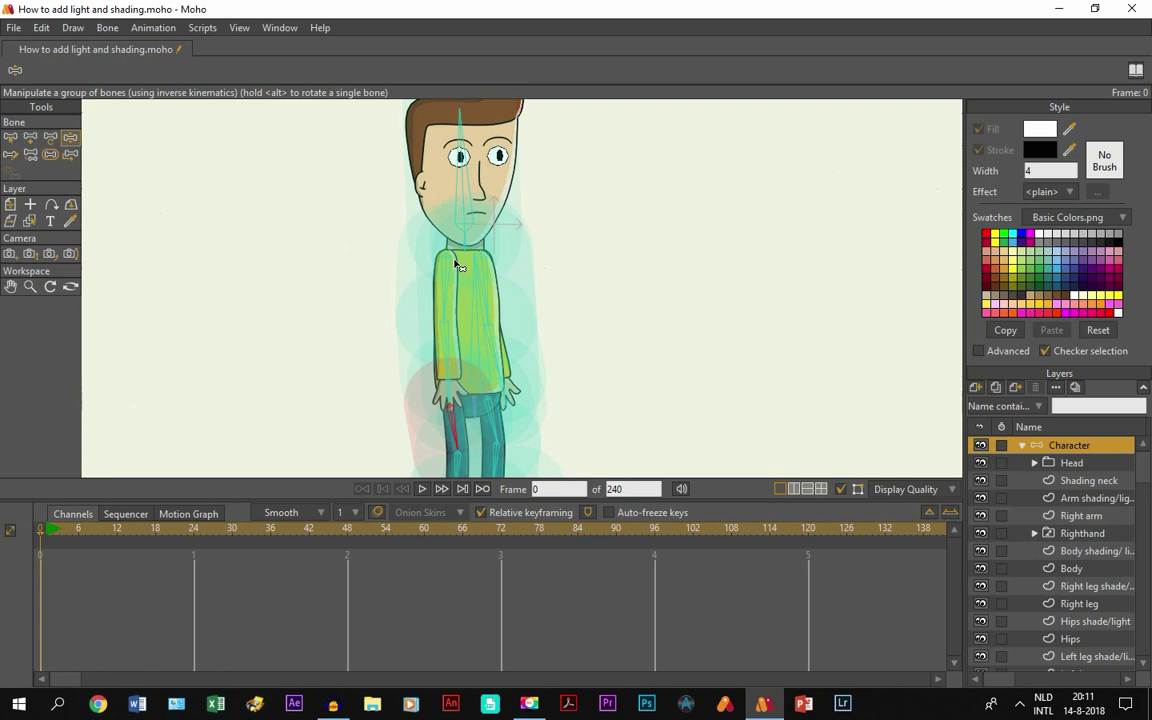
{"action": "left_click", "coordinate": [50, 155]}
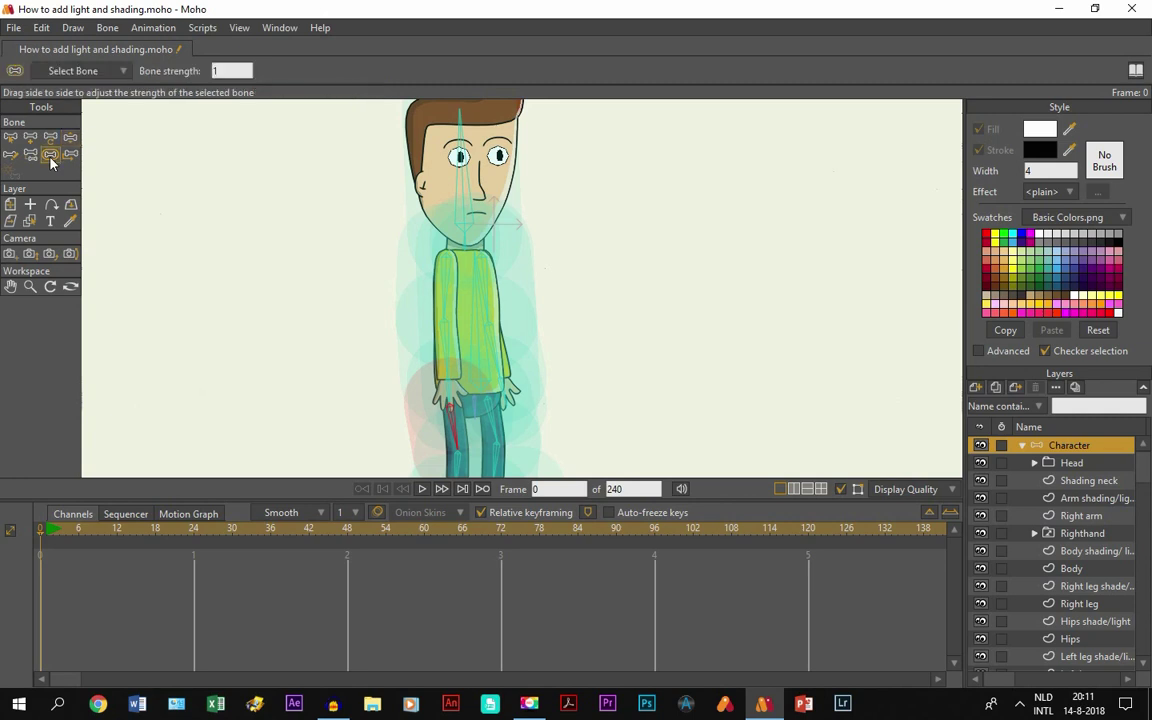
{"action": "left_click", "coordinate": [466, 206]}
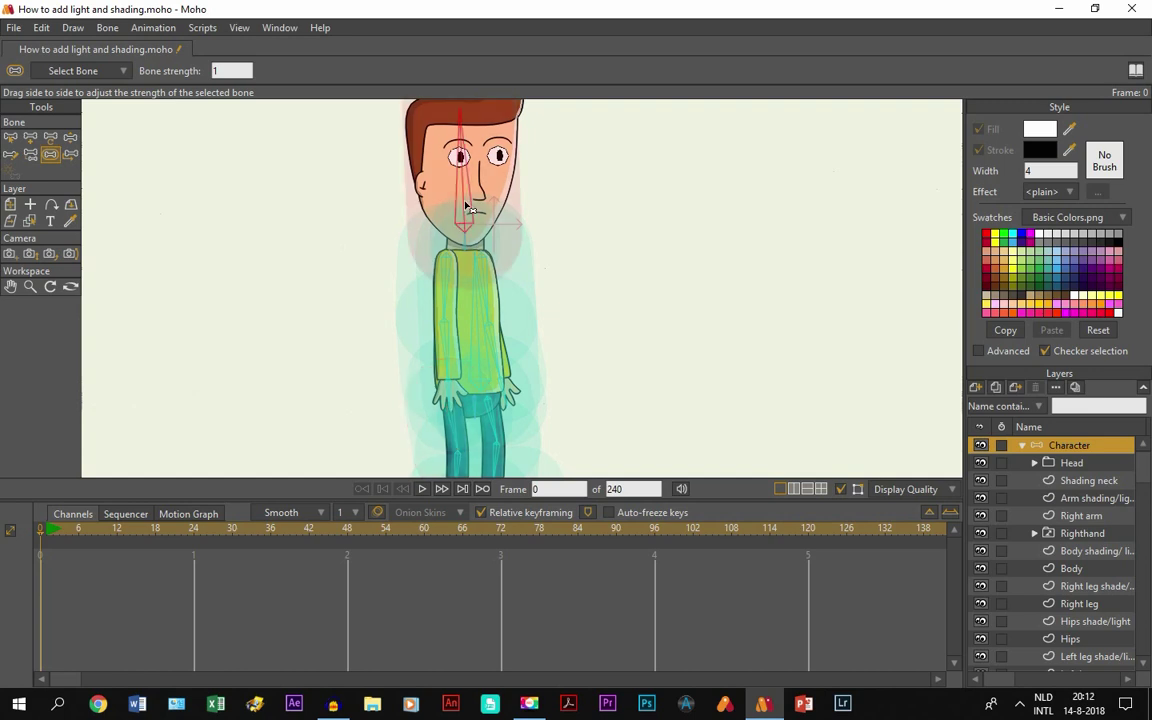
{"action": "left_click_drag", "start_coordinate": [466, 206], "coordinate": [320, 233]}
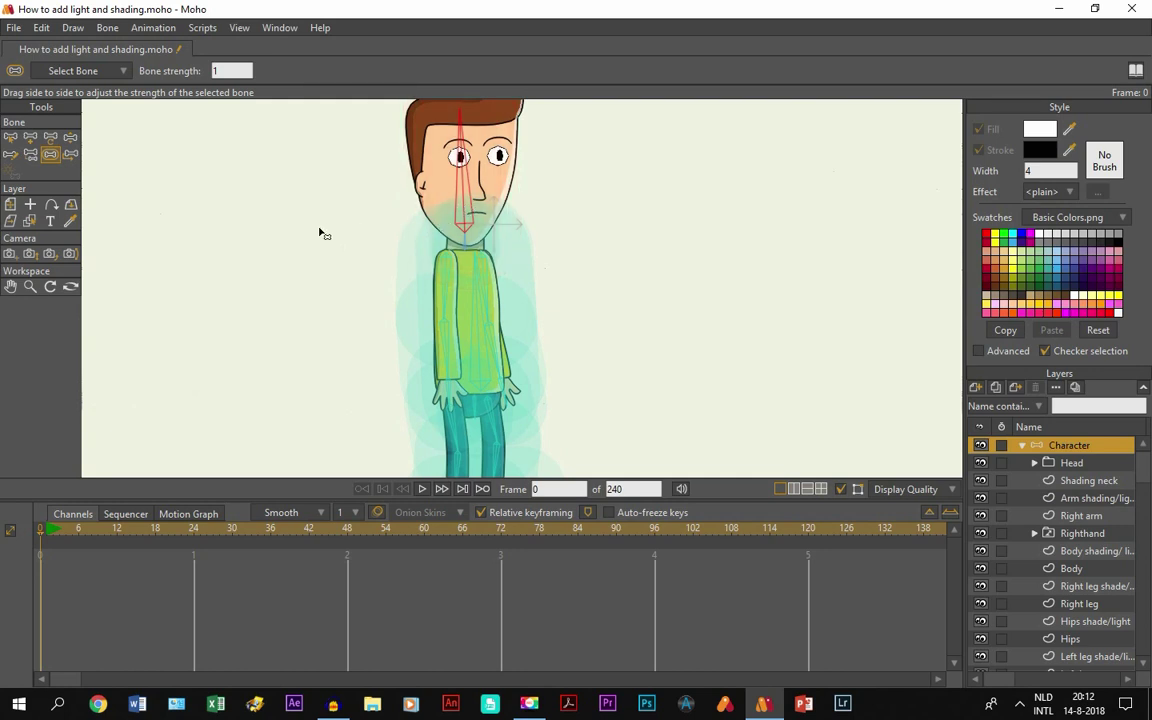
{"action": "left_click", "coordinate": [422, 228]}
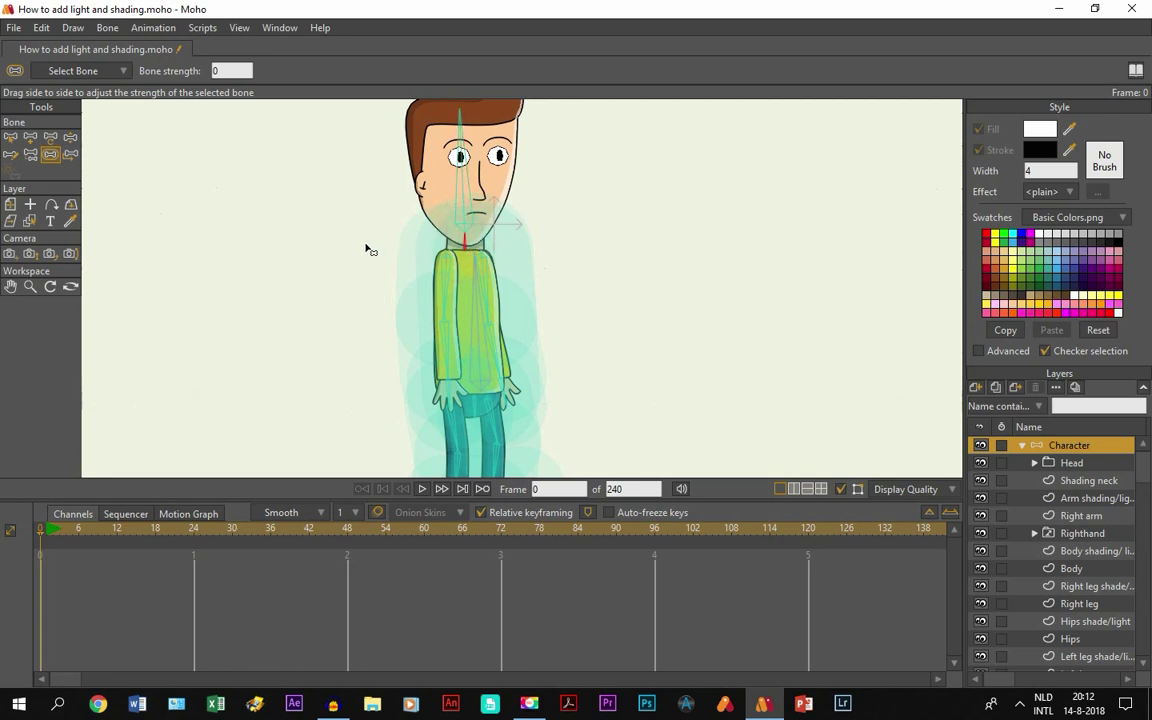
{"action": "left_click", "coordinate": [478, 322]}
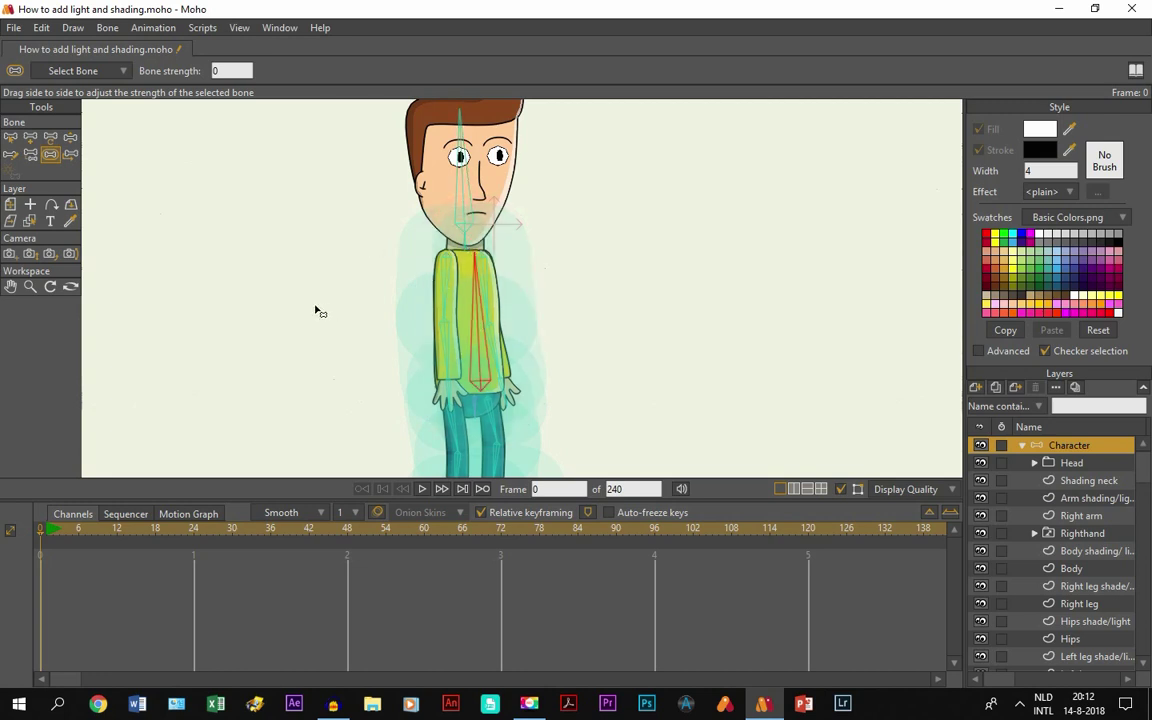
{"action": "left_click", "coordinate": [472, 406]}
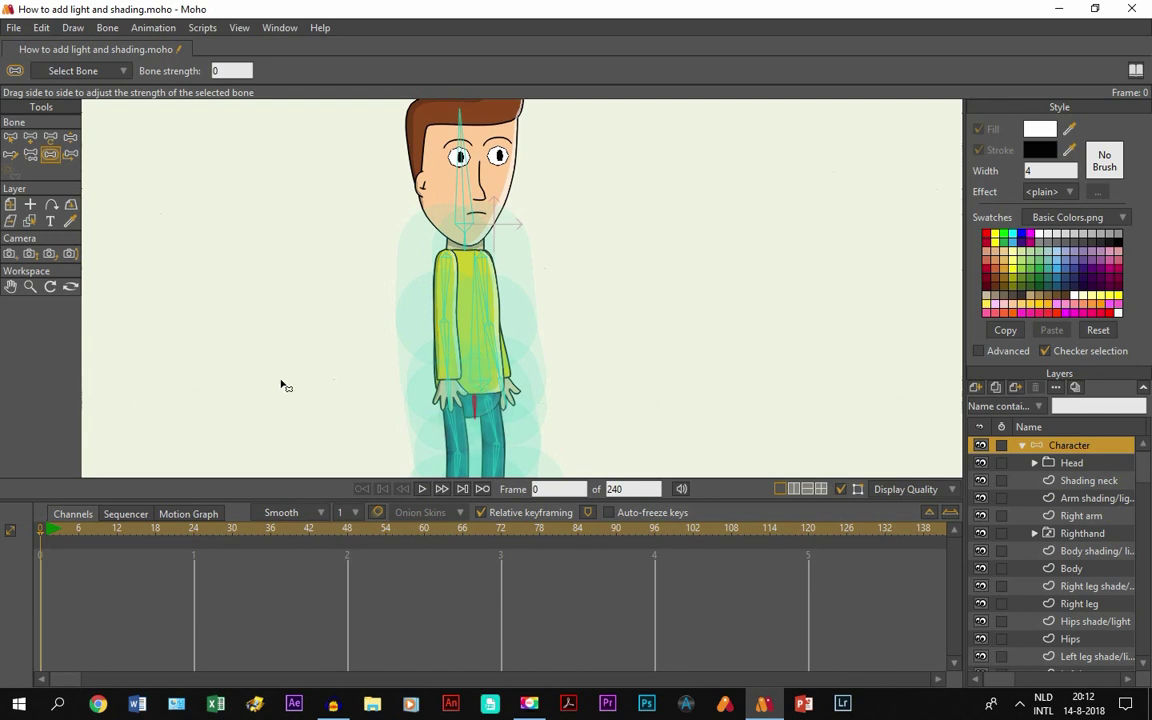
Step: Reduce the bone strength of the upper-arm and forearm bones in both arms, to about 0.33 on the front upper arm and 0.26 on the far forearm
{"action": "left_click", "coordinate": [10, 286]}
{"action": "left_click_drag", "start_coordinate": [155, 300], "coordinate": [428, 337]}
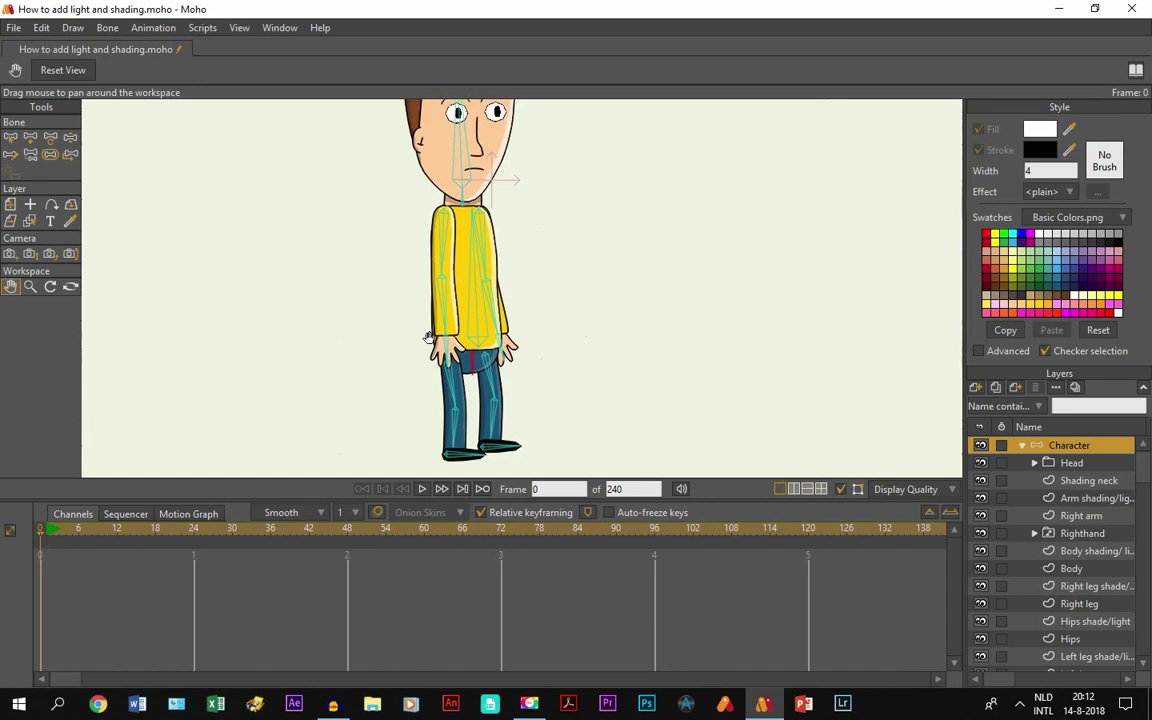
{"action": "left_click", "coordinate": [50, 153]}
{"action": "mouse_move", "coordinate": [395, 205]}
{"action": "left_mouse_down"}
{"action": "mouse_move", "coordinate": [406, 218]}
{"action": "mouse_move", "coordinate": [395, 221]}
{"action": "left_mouse_up"}
{"action": "scroll", "coordinate": [455, 250], "scroll_direction": "up", "scroll_amount": 3}
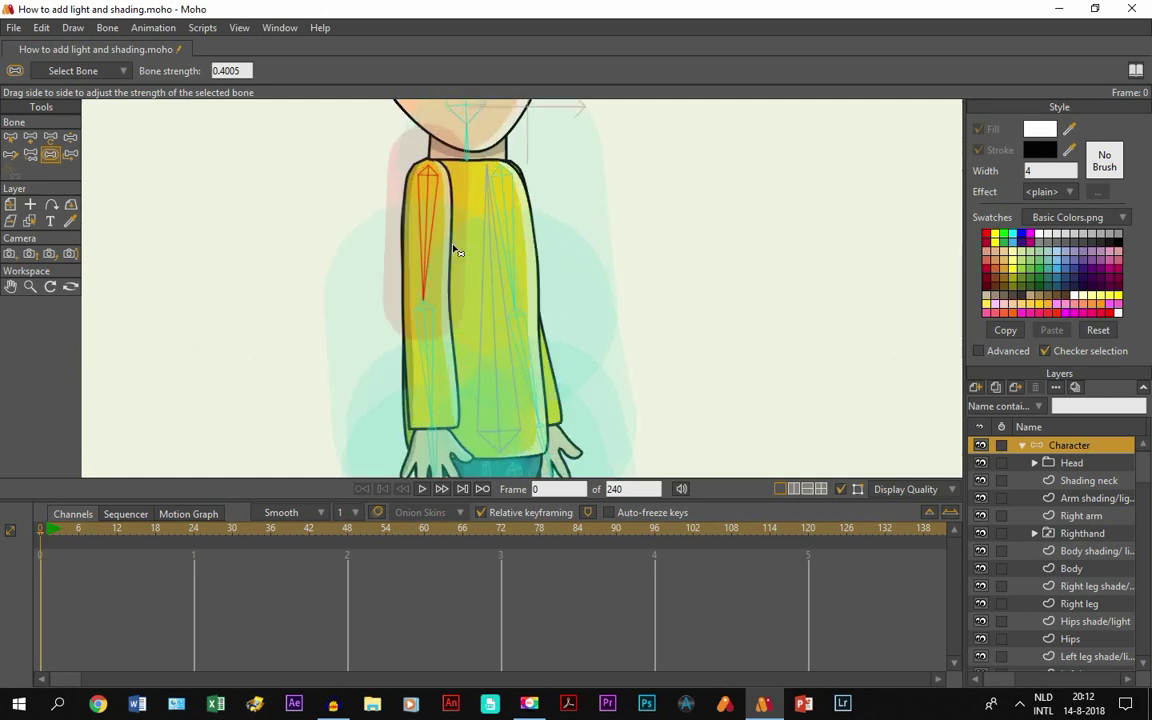
{"action": "left_click", "coordinate": [425, 365]}
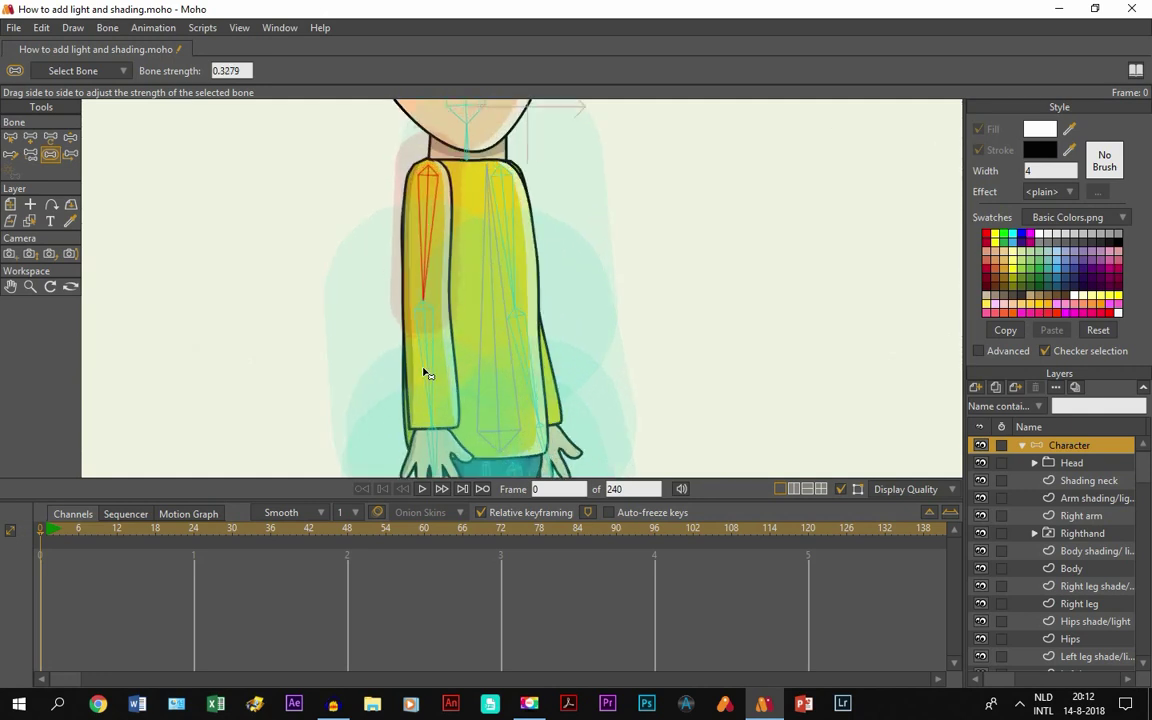
{"action": "left_click_drag", "start_coordinate": [383, 379], "coordinate": [371, 374]}
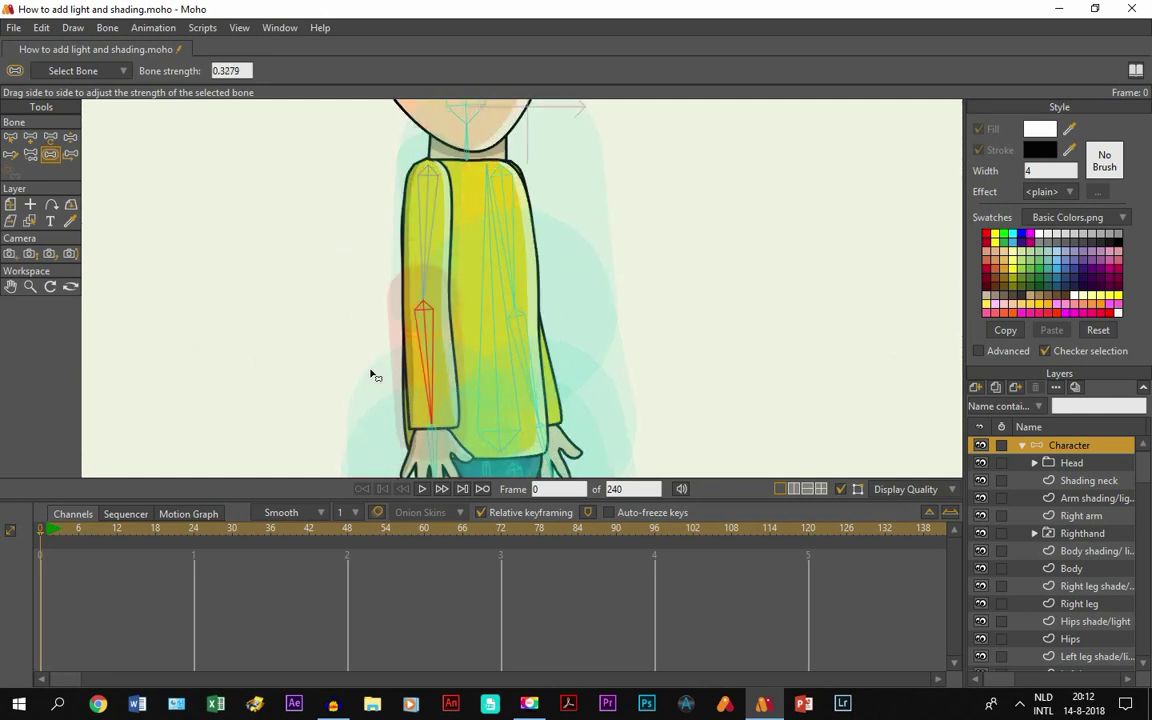
{"action": "mouse_move", "coordinate": [452, 193]}
{"action": "left_mouse_down"}
{"action": "mouse_move", "coordinate": [432, 190]}
{"action": "mouse_move", "coordinate": [438, 218]}
{"action": "left_mouse_up"}
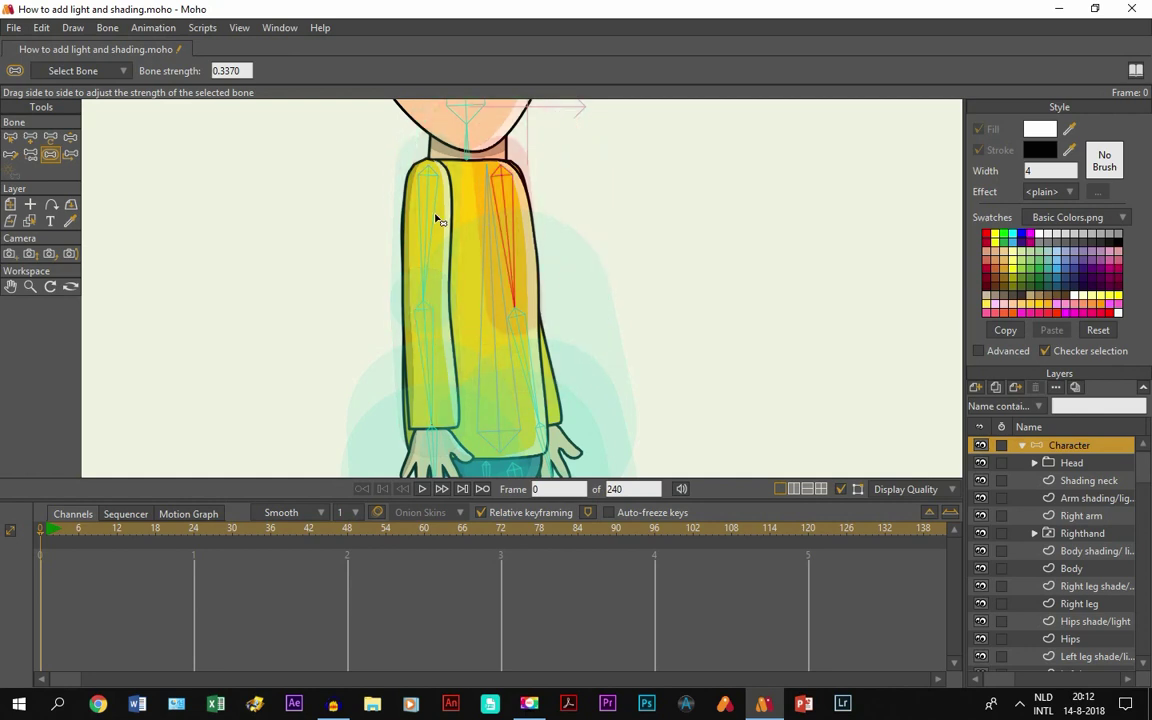
{"action": "mouse_move", "coordinate": [528, 328]}
{"action": "left_mouse_down"}
{"action": "mouse_move", "coordinate": [465, 352]}
{"action": "mouse_move", "coordinate": [476, 352]}
{"action": "left_mouse_up"}
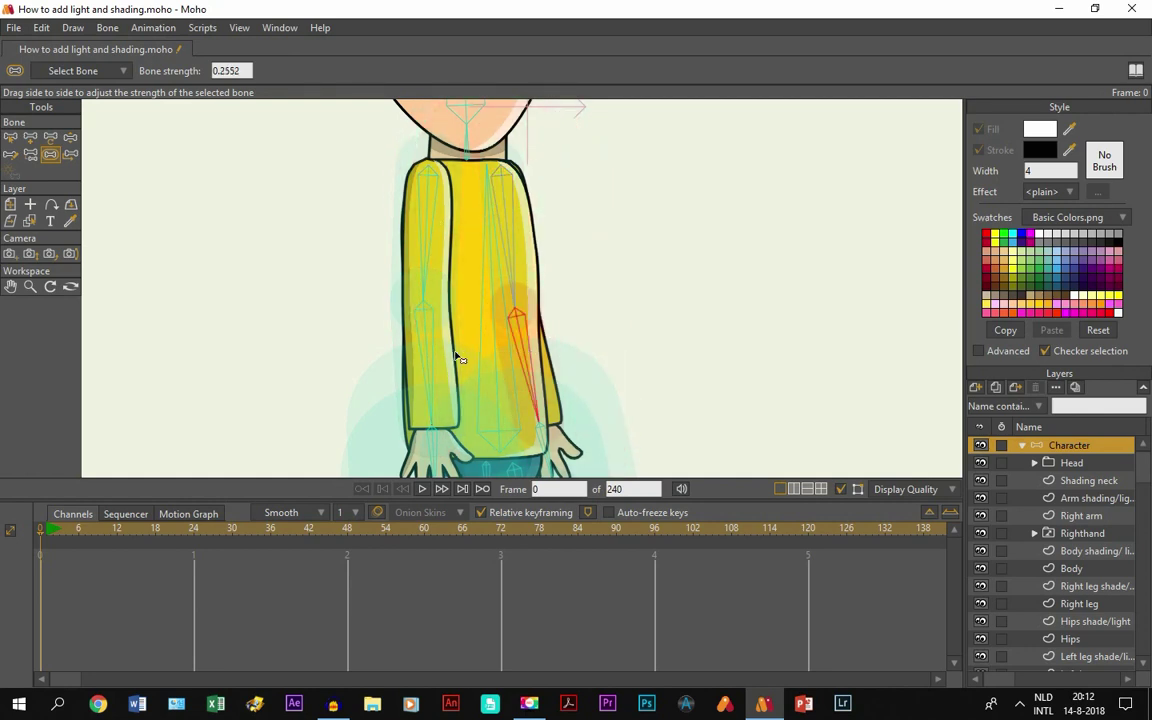
Step: Set the bone strength of both hand bones to 0
{"action": "left_click", "coordinate": [9, 286]}
{"action": "left_click_drag", "start_coordinate": [339, 285], "coordinate": [335, 195]}
{"action": "left_click", "coordinate": [50, 153]}
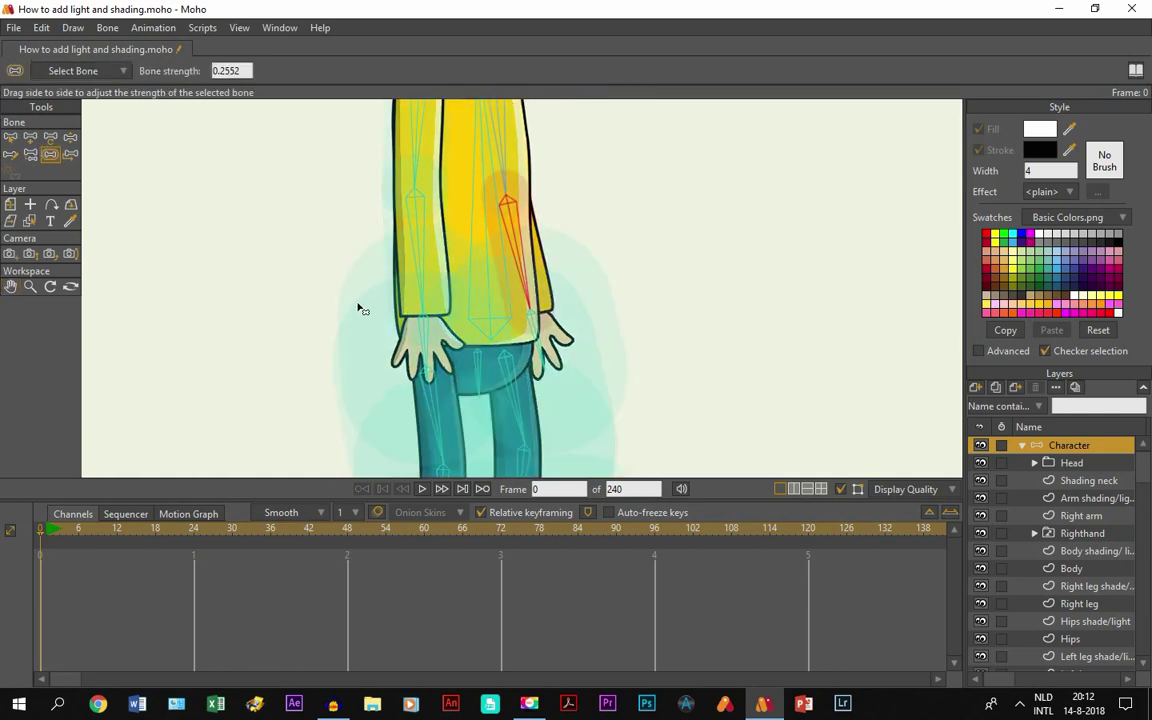
{"action": "left_click", "coordinate": [398, 314]}
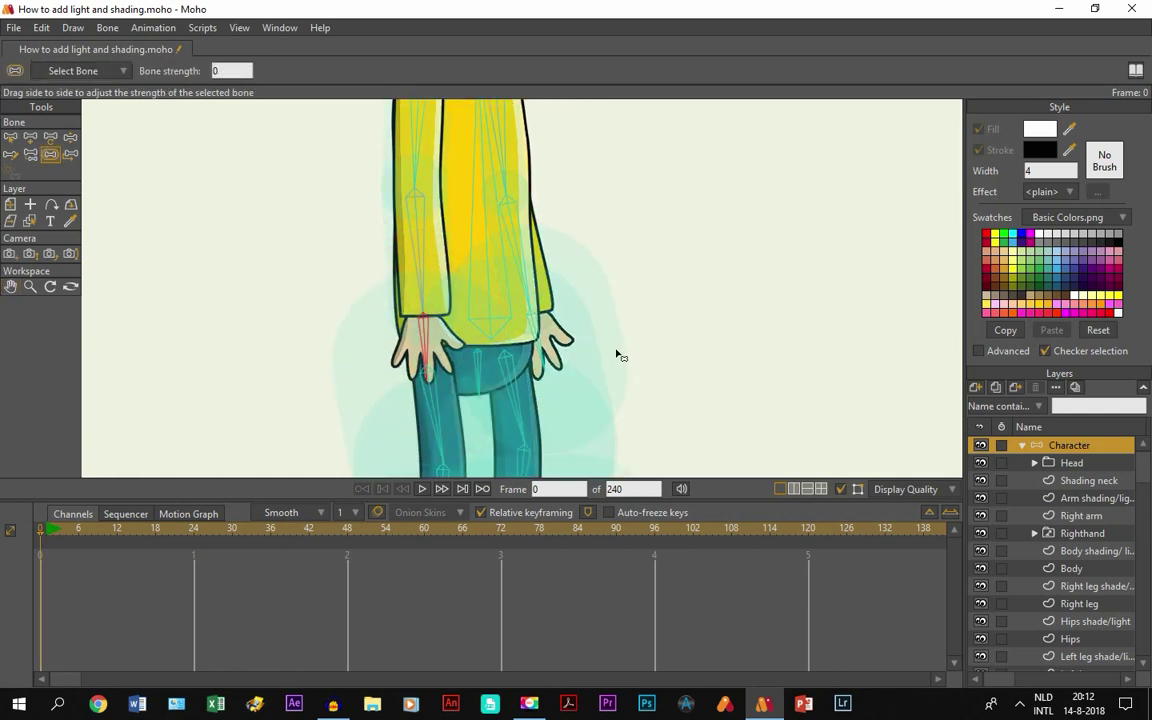
{"action": "left_click", "coordinate": [488, 310]}
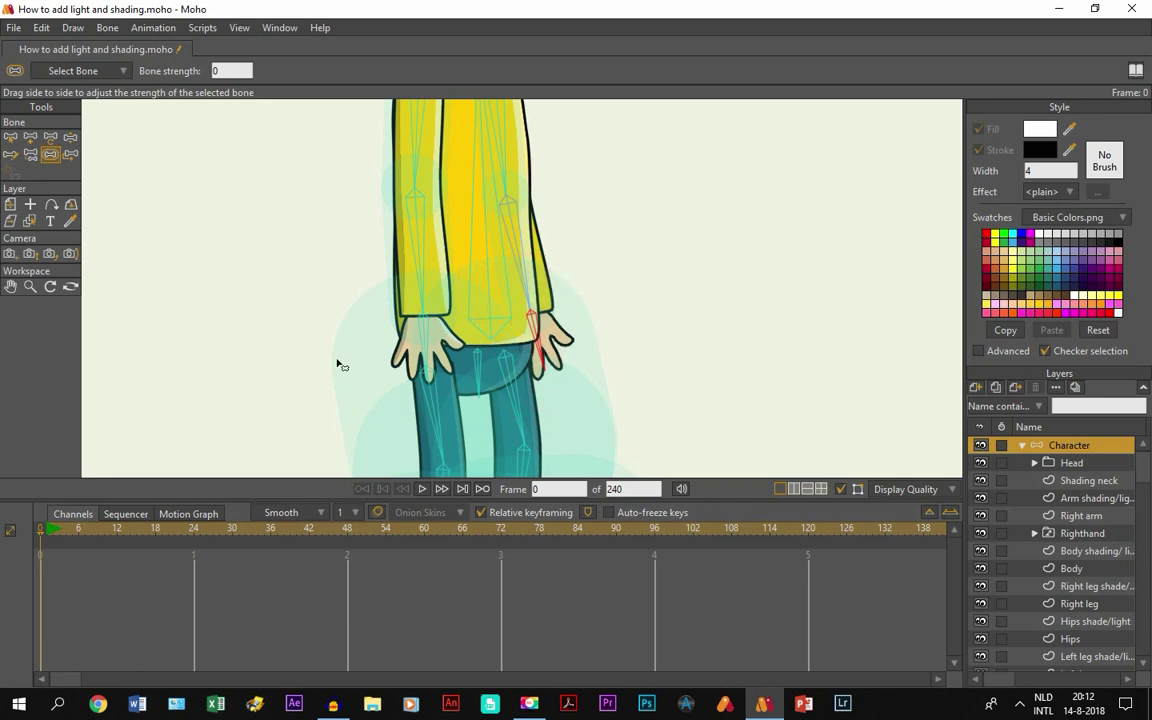
Step: Reduce the bone strength of the front leg's thigh, shin and foot bones so their influence areas closely surround the leg and shoe
{"action": "left_click", "coordinate": [10, 286]}
{"action": "left_click_drag", "start_coordinate": [365, 288], "coordinate": [373, 139]}
{"action": "left_click", "coordinate": [50, 154]}
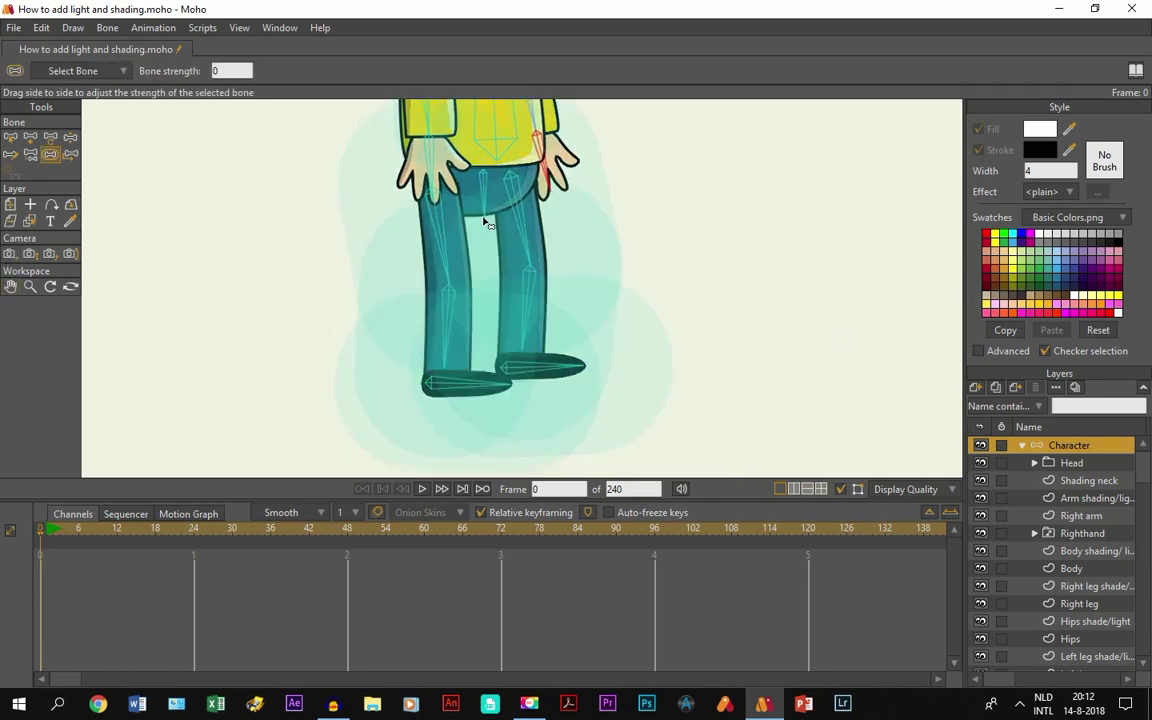
{"action": "left_click", "coordinate": [480, 199]}
{"action": "left_click_drag", "start_coordinate": [435, 228], "coordinate": [381, 229]}
{"action": "mouse_move", "coordinate": [424, 327]}
{"action": "left_mouse_down"}
{"action": "mouse_move", "coordinate": [432, 334]}
{"action": "mouse_move", "coordinate": [383, 305]}
{"action": "left_mouse_up"}
{"action": "left_click", "coordinate": [433, 389]}
{"action": "left_click_drag", "start_coordinate": [428, 392], "coordinate": [384, 367]}
Step: Reduce the bone strength of the far leg's thigh, shin and foot bones, to about 0.27 on the foot
{"action": "left_click_drag", "start_coordinate": [540, 226], "coordinate": [463, 218]}
{"action": "mouse_move", "coordinate": [528, 288]}
{"action": "left_mouse_down"}
{"action": "mouse_move", "coordinate": [473, 283]}
{"action": "mouse_move", "coordinate": [488, 306]}
{"action": "left_mouse_up"}
{"action": "left_click", "coordinate": [546, 370]}
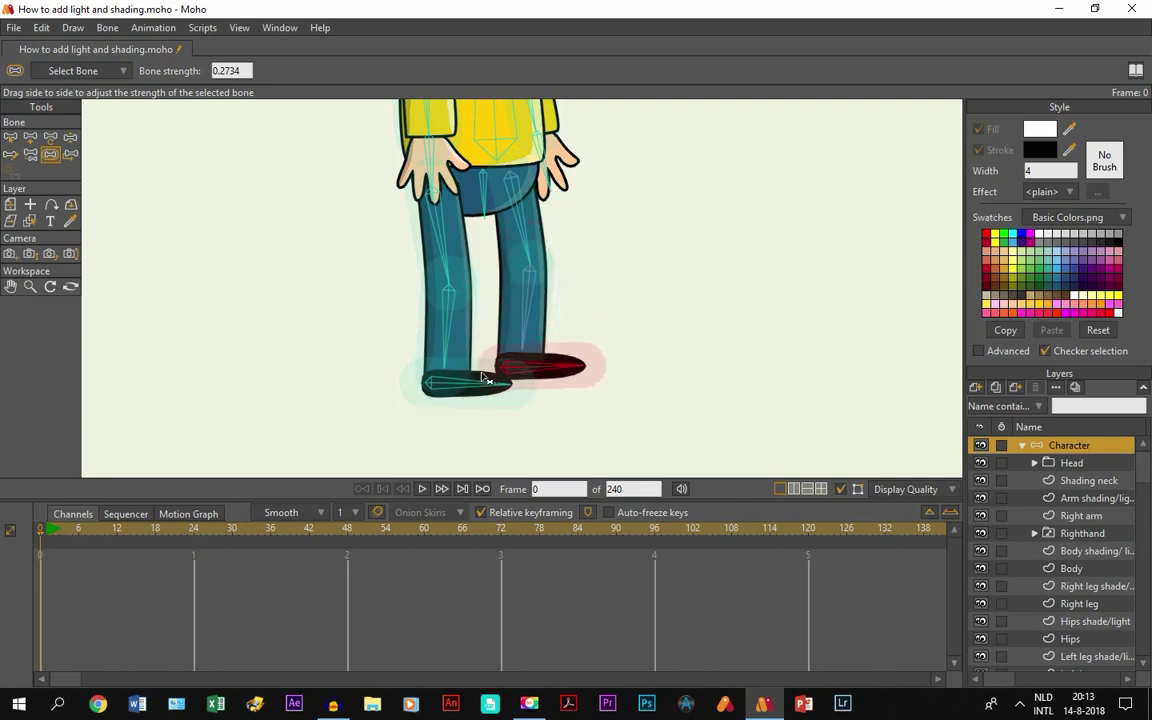
{"action": "left_click", "coordinate": [10, 286]}
{"action": "scroll", "coordinate": [462, 280], "scroll_direction": "down", "scroll_amount": 3}
{"action": "left_click_drag", "start_coordinate": [462, 280], "coordinate": [465, 368]}
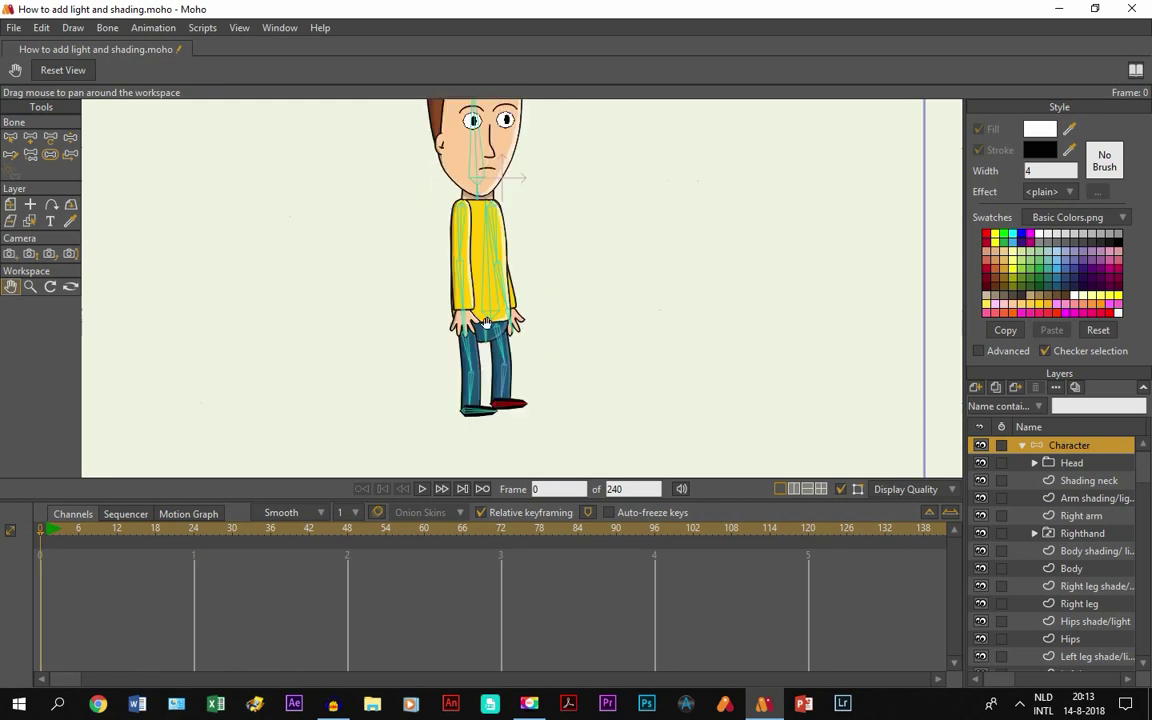
{"action": "scroll", "coordinate": [492, 342], "scroll_direction": "down", "scroll_amount": 2}
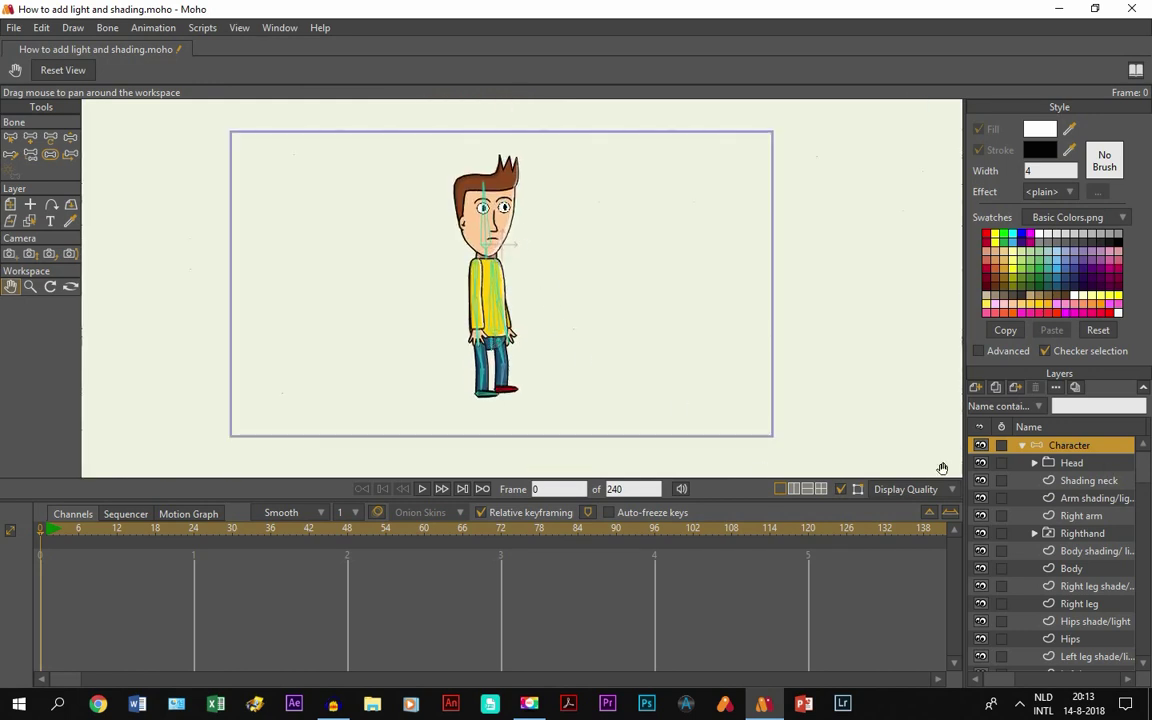
{"action": "scroll", "coordinate": [537, 367], "scroll_direction": "up", "scroll_amount": 1}
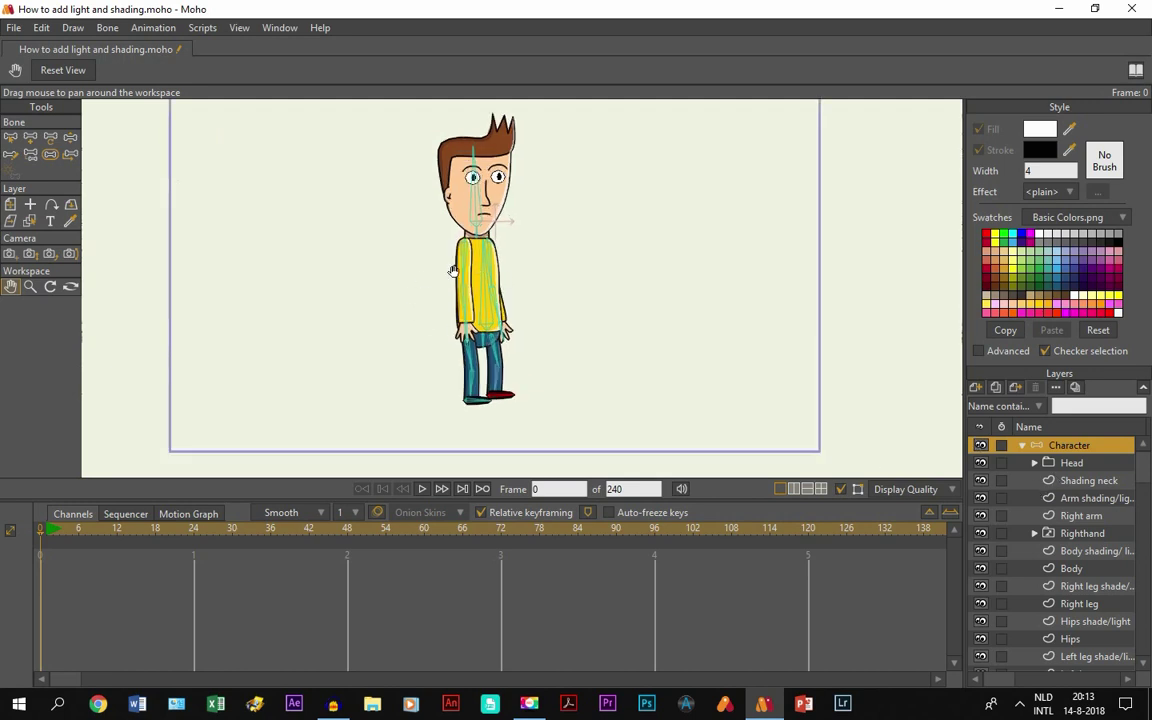
{"action": "scroll", "coordinate": [476, 306], "scroll_direction": "up", "scroll_amount": 2}
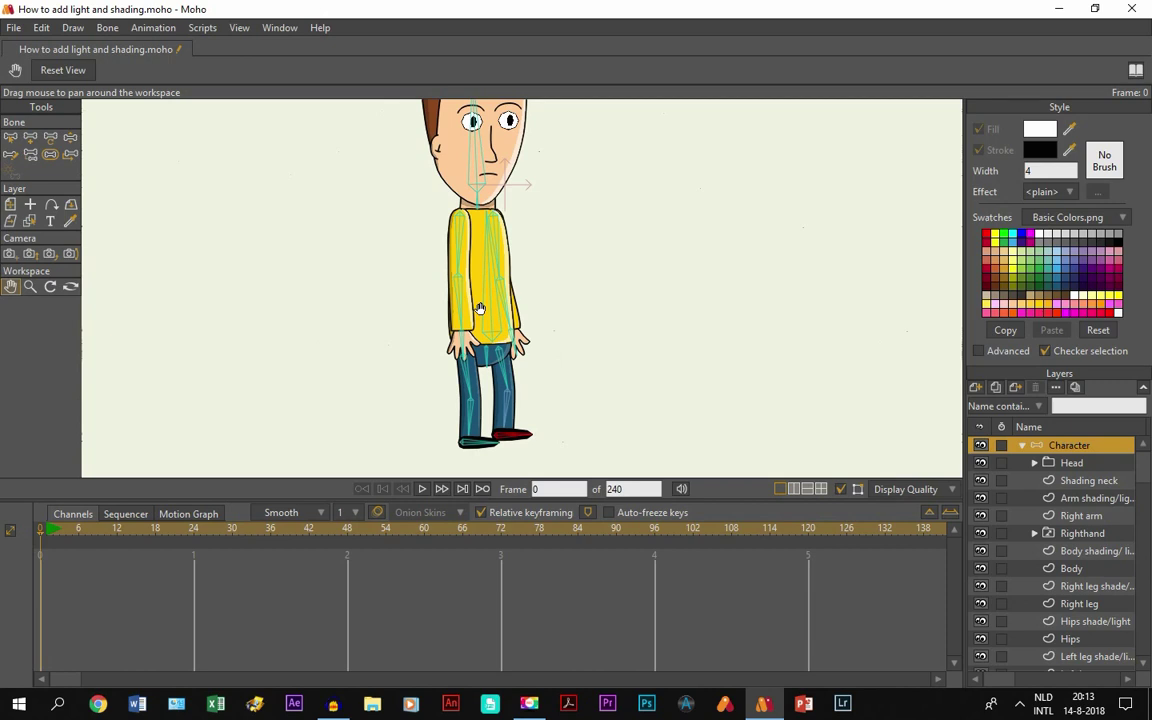
{"action": "left_click_drag", "start_coordinate": [388, 283], "coordinate": [390, 300]}
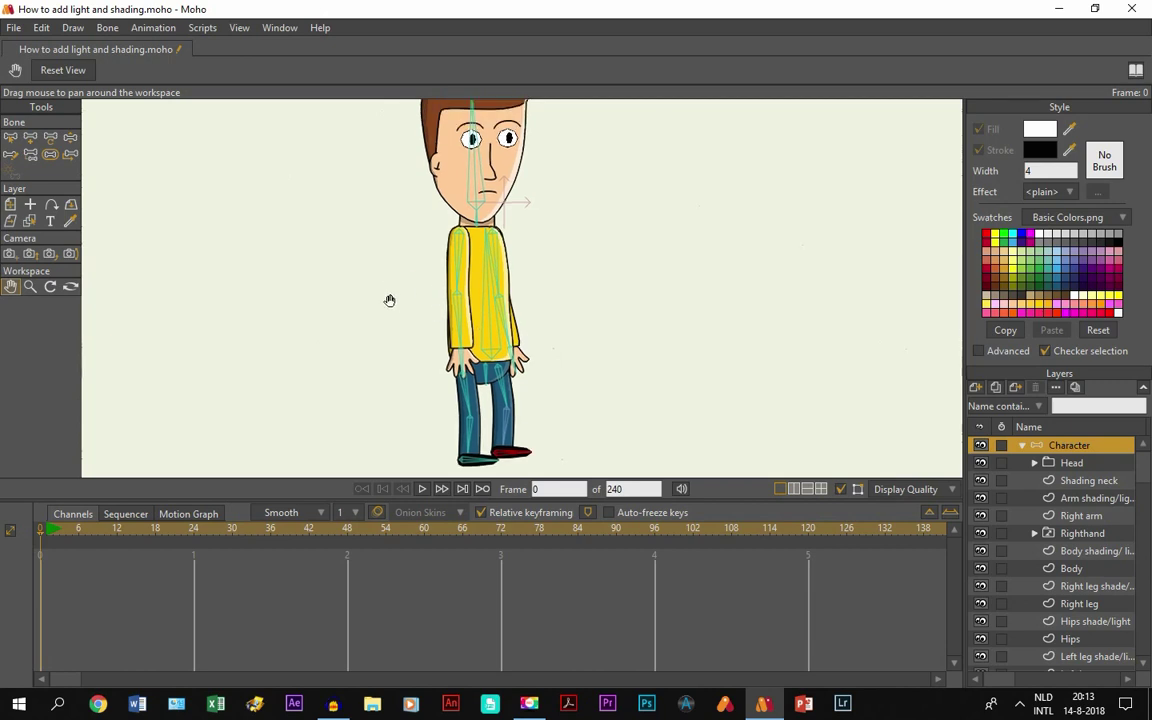
{"action": "scroll", "coordinate": [389, 300], "scroll_direction": "down", "scroll_amount": 1}
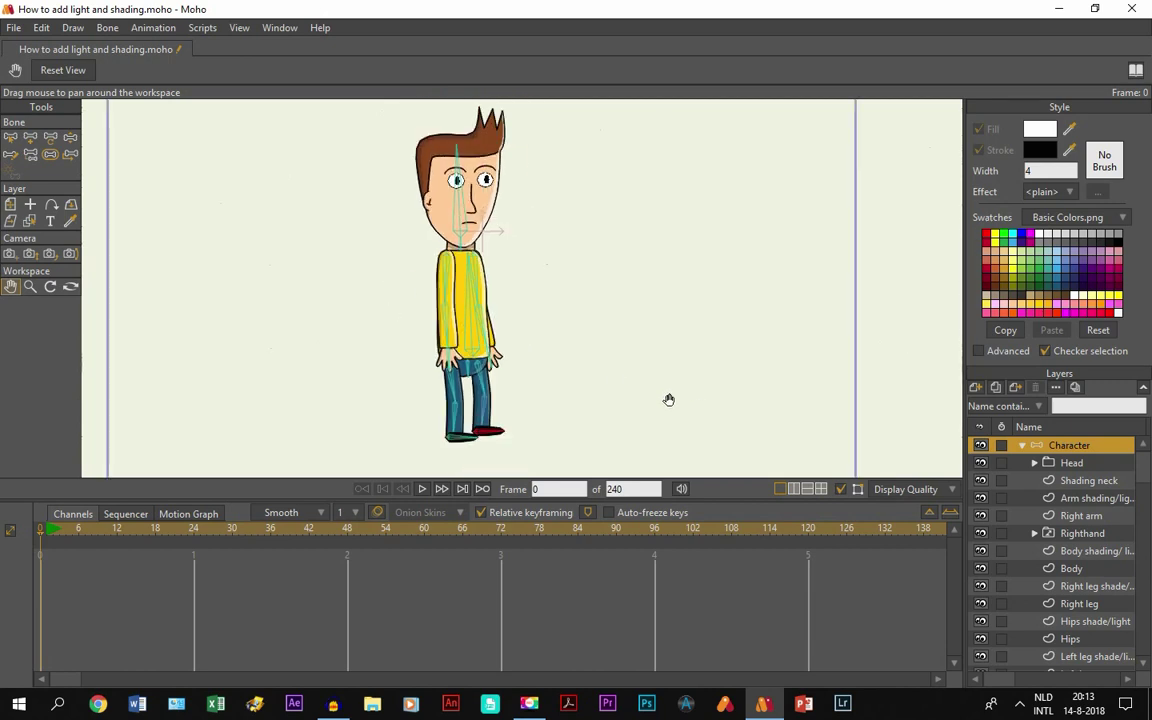
Step: Bind the Head layer to the head bone and the Shading neck layer to the small neck bone
{"action": "left_click", "coordinate": [1074, 463]}
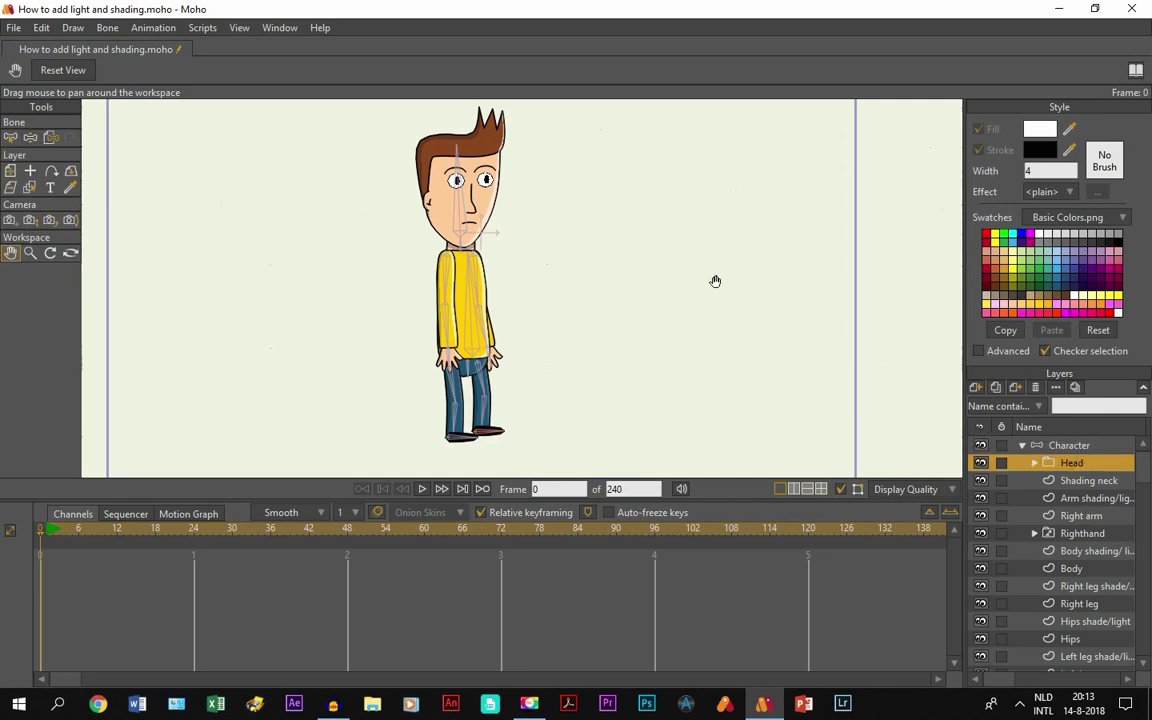
{"action": "scroll", "coordinate": [244, 206], "scroll_direction": "up", "scroll_amount": 1}
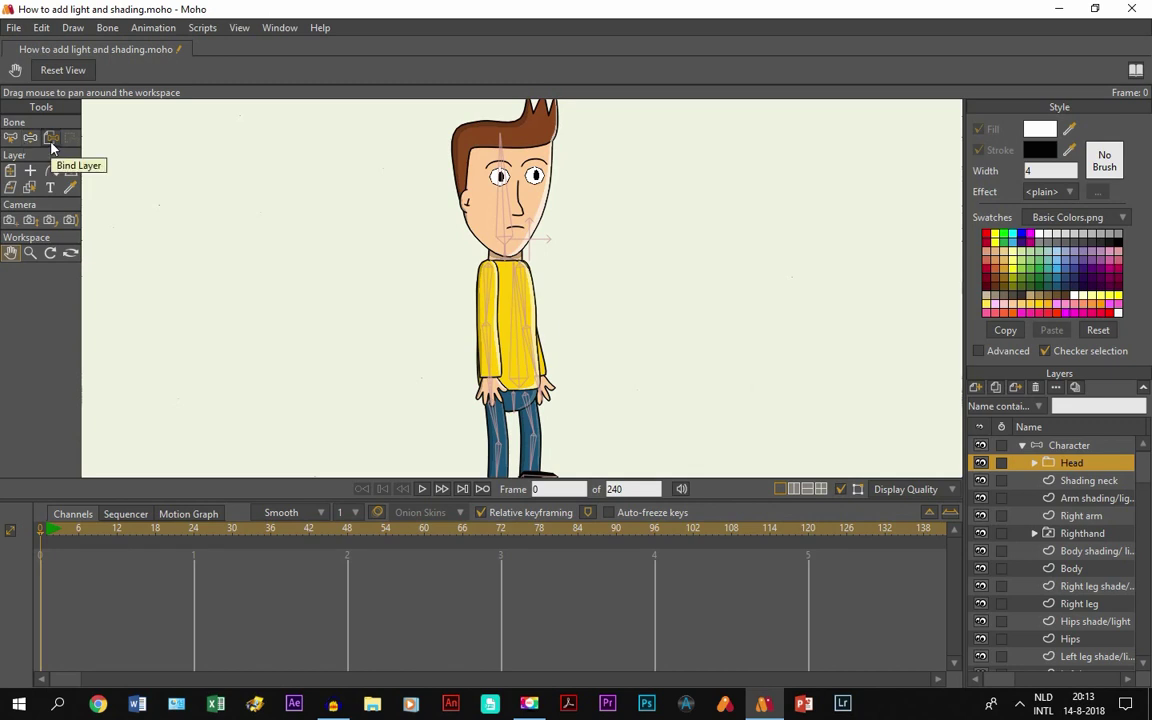
{"action": "left_click", "coordinate": [51, 138]}
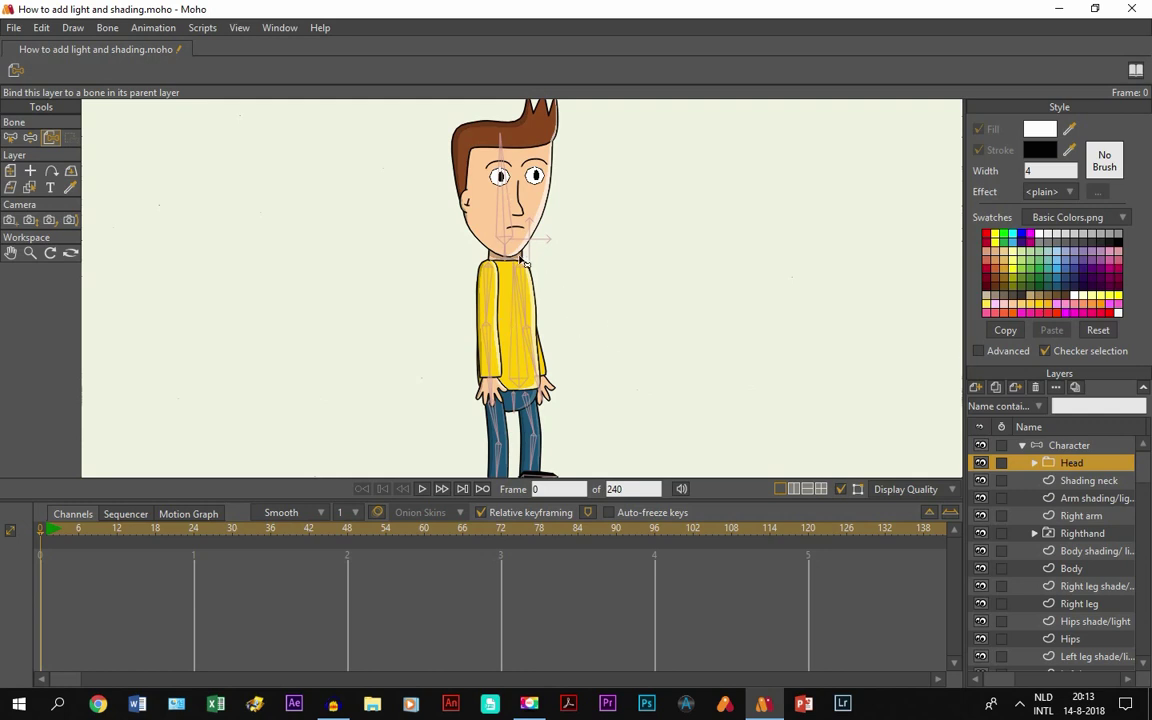
{"action": "left_click", "coordinate": [510, 205]}
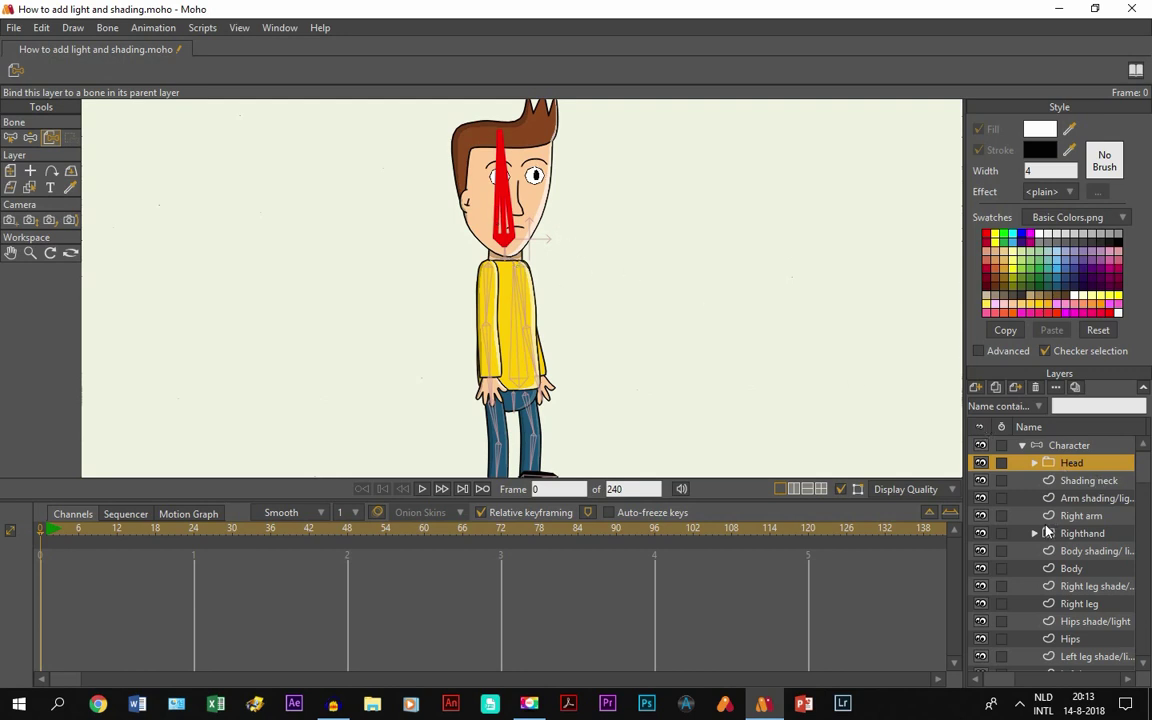
{"action": "left_click", "coordinate": [1070, 481]}
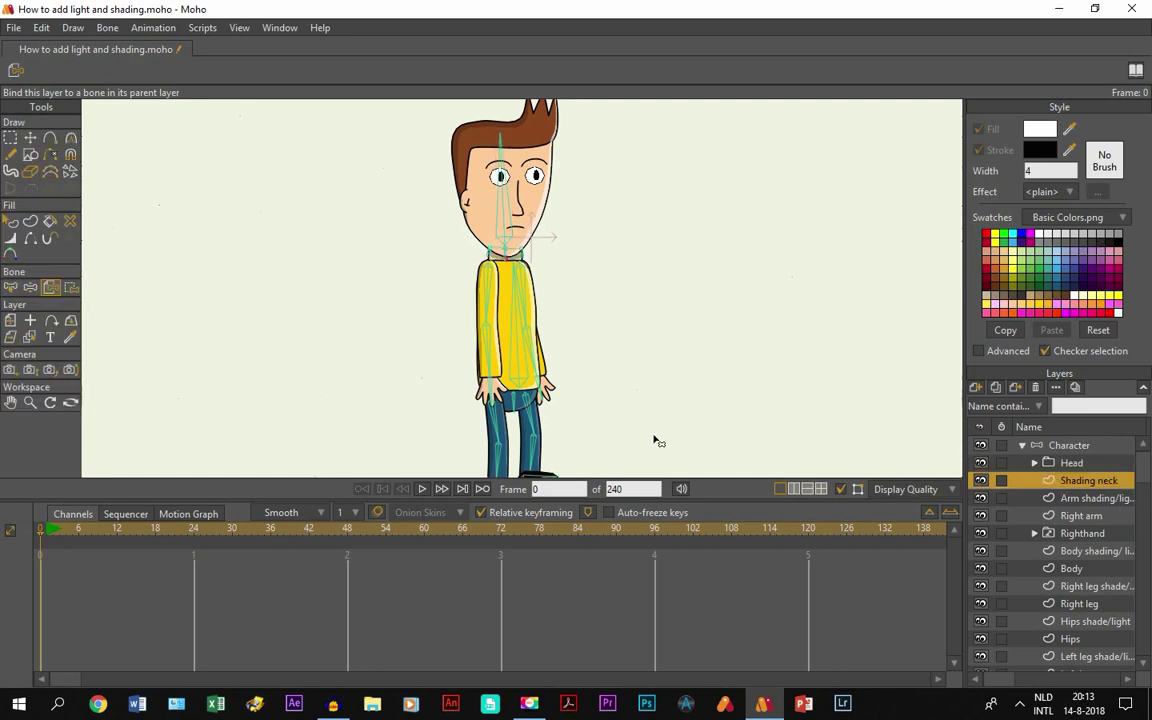
{"action": "scroll", "coordinate": [597, 334], "scroll_direction": "up", "scroll_amount": 4}
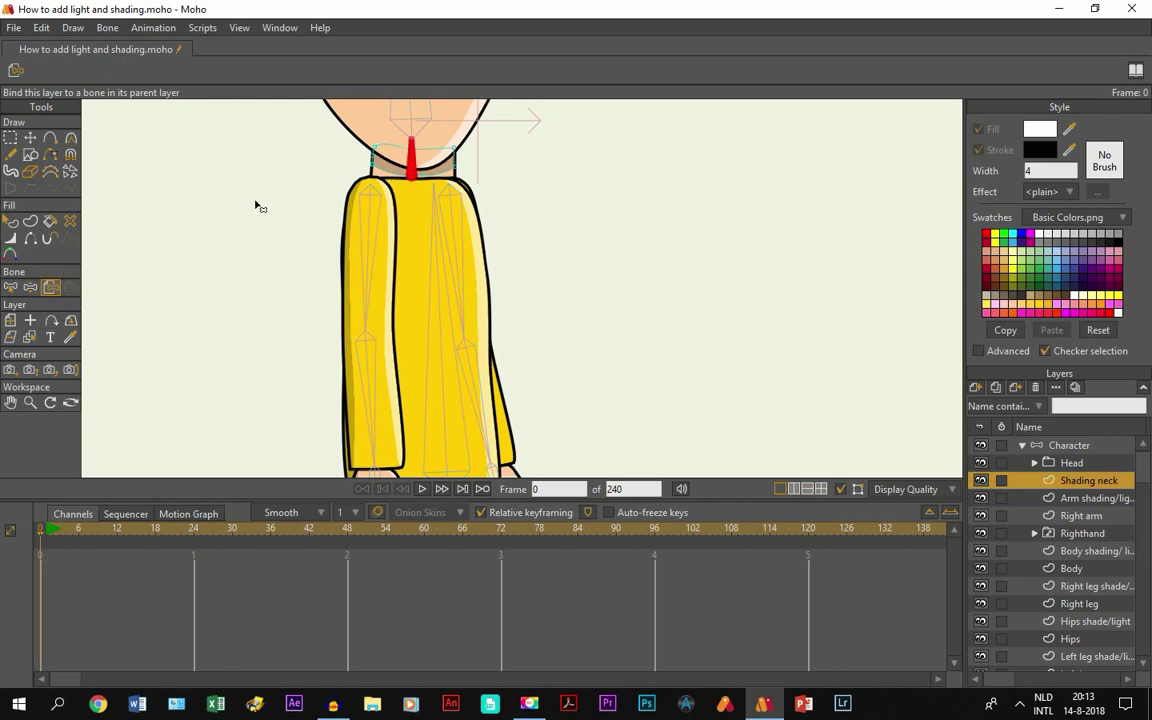
Step: Bind the Righthand layer to the hand bone of the front arm
{"action": "left_click", "coordinate": [1108, 498]}
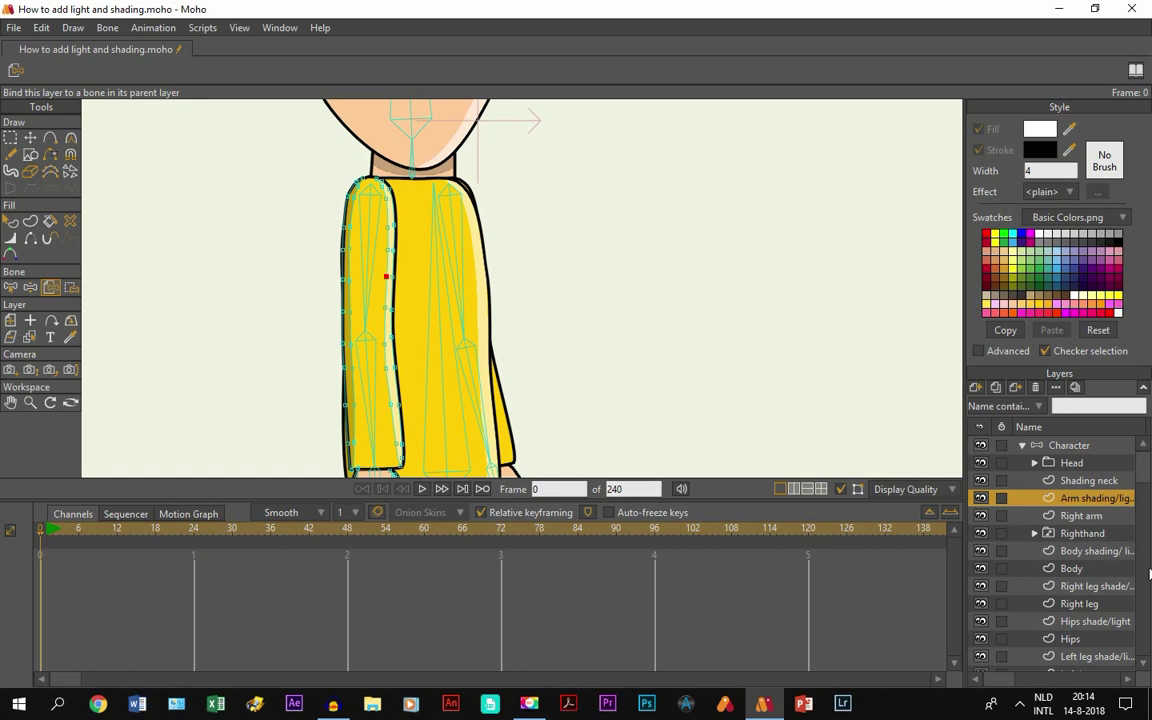
{"action": "left_click", "coordinate": [1081, 518]}
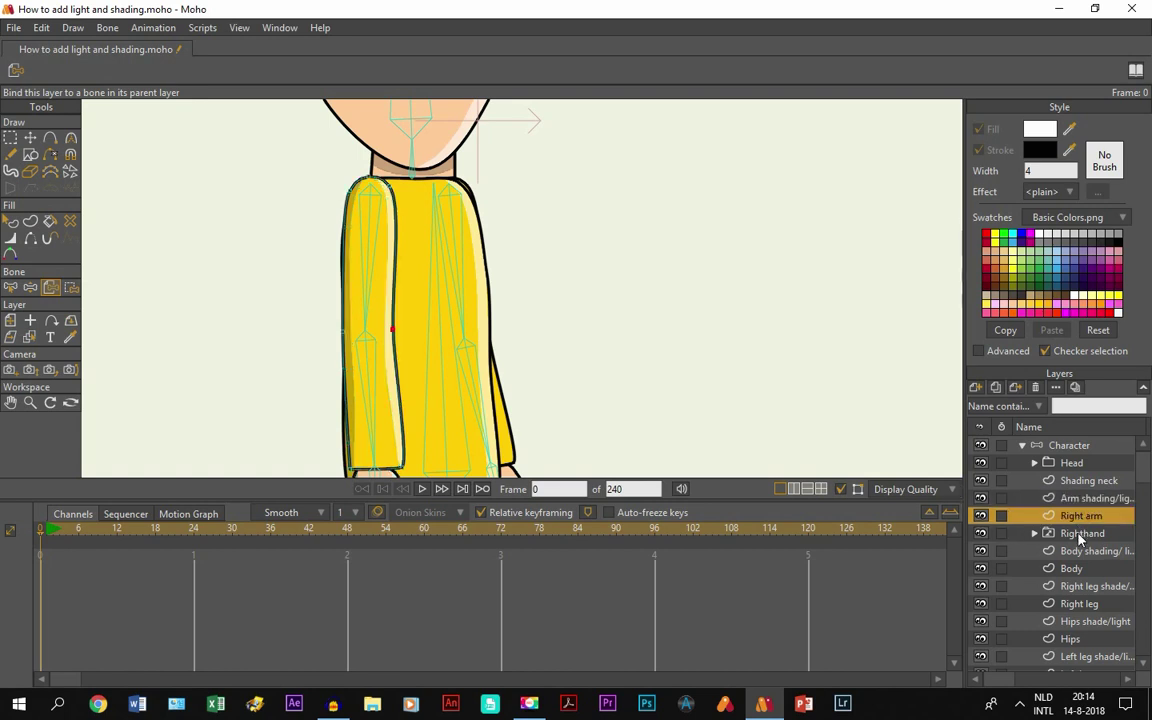
{"action": "left_click", "coordinate": [10, 402]}
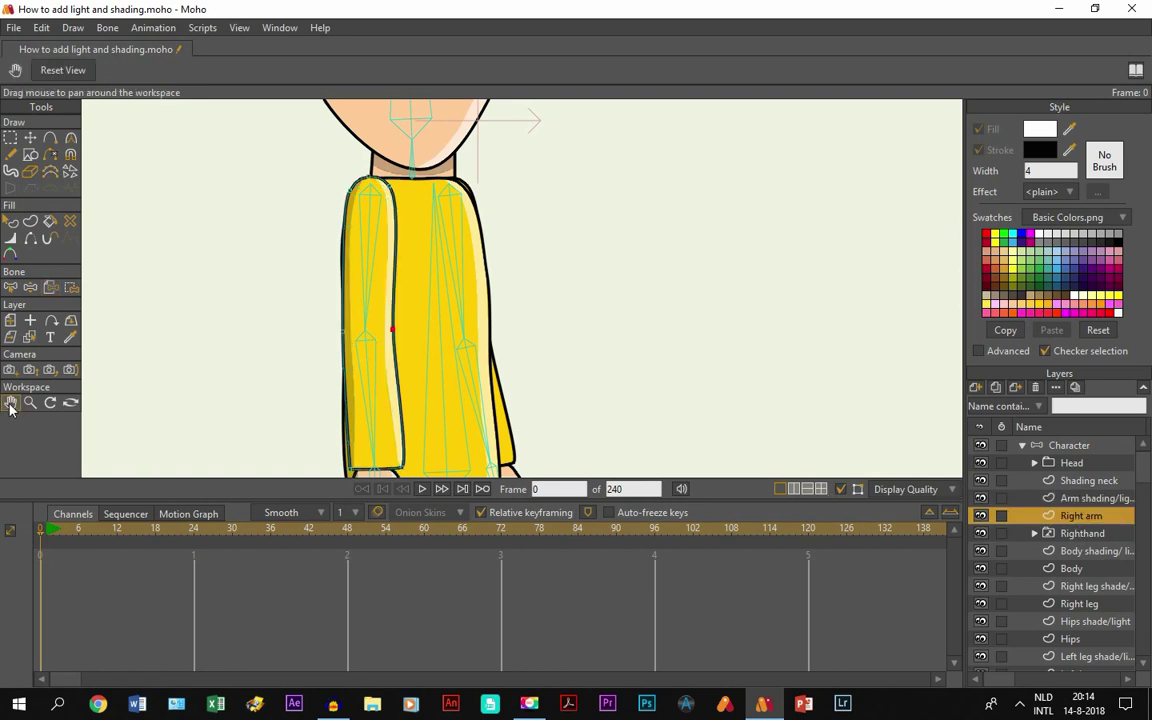
{"action": "left_click_drag", "start_coordinate": [555, 407], "coordinate": [651, 292]}
{"action": "left_click", "coordinate": [1066, 536]}
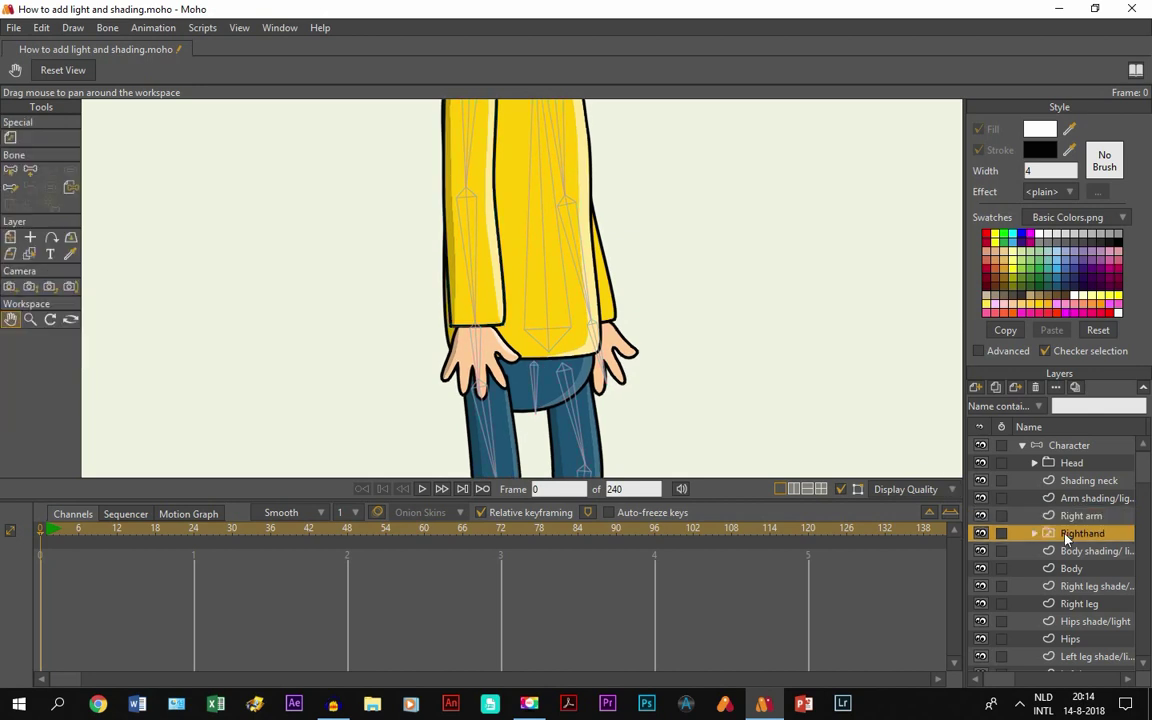
{"action": "left_click", "coordinate": [69, 189]}
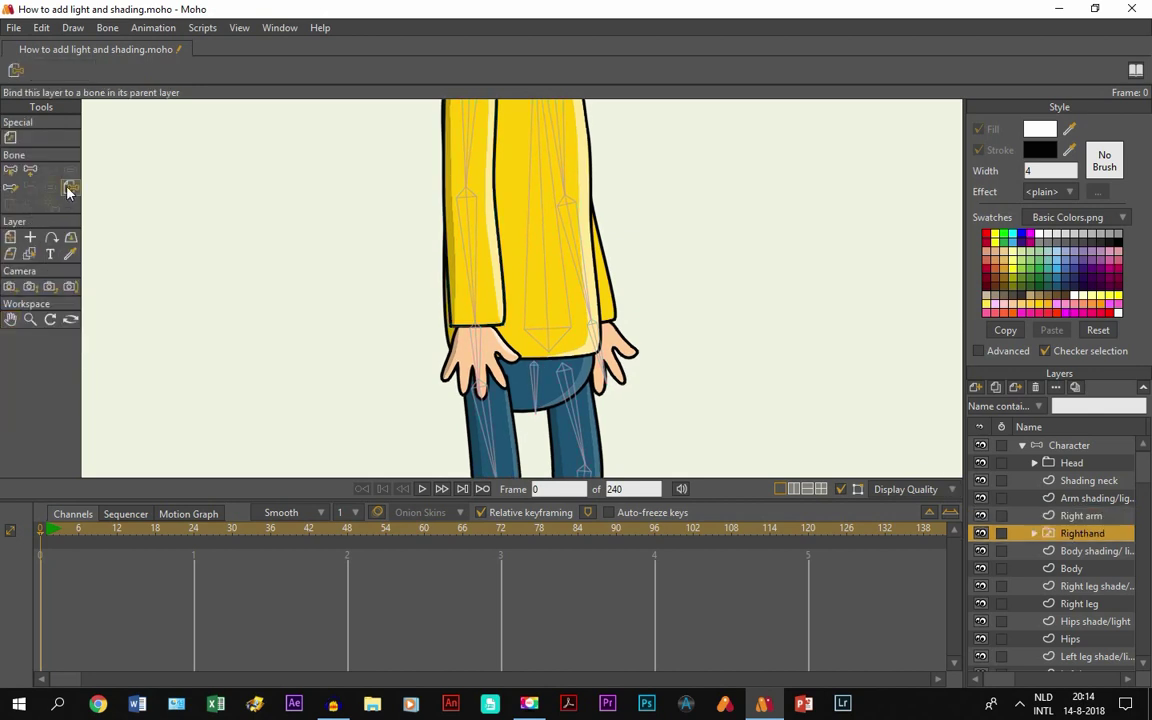
{"action": "left_click", "coordinate": [476, 346]}
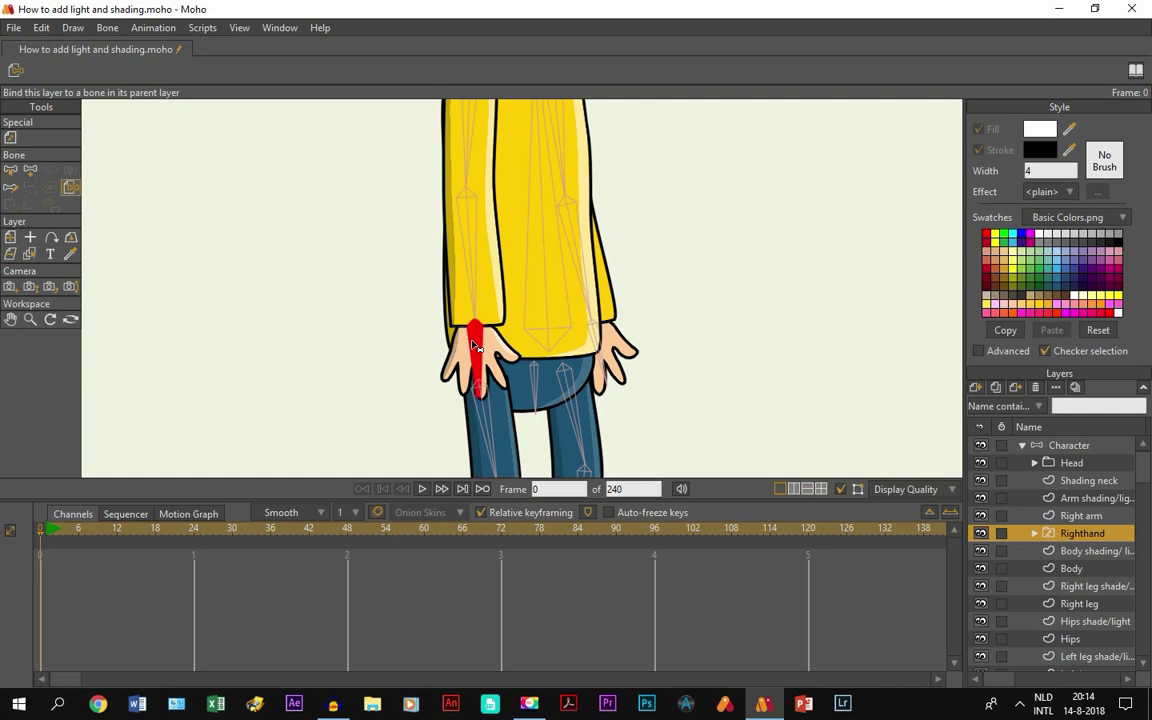
Step: Bind the body shading layer and the Body layer to the large torso bone
{"action": "left_click", "coordinate": [1075, 556]}
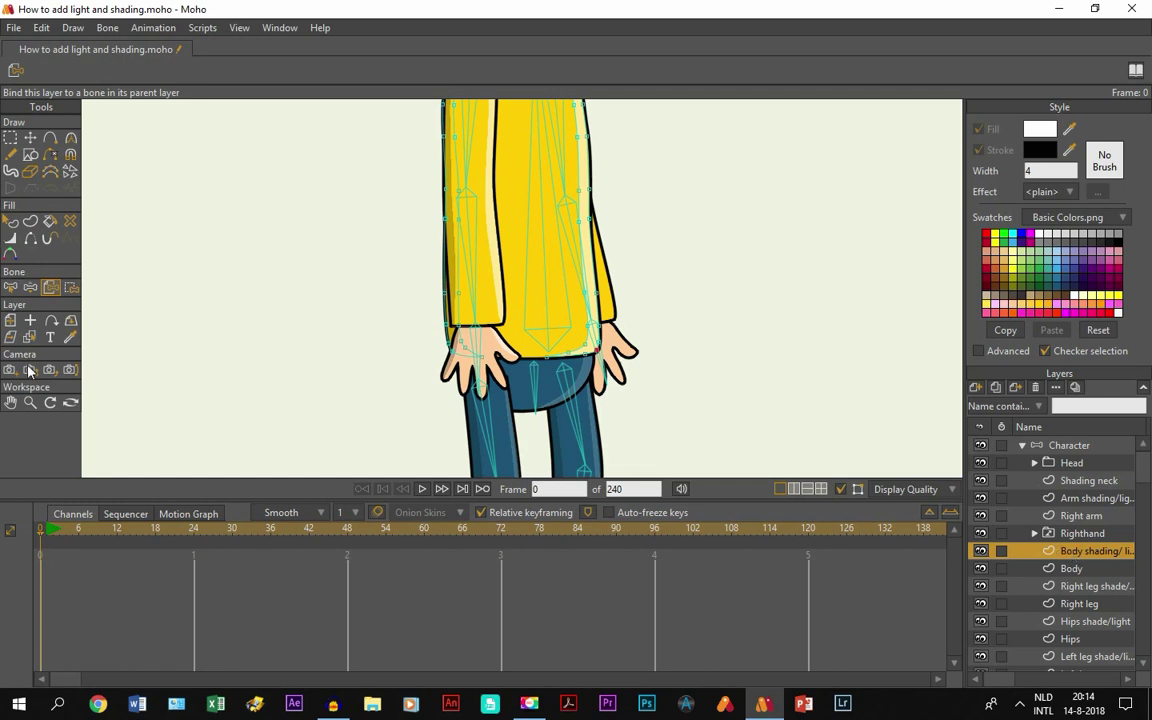
{"action": "left_click", "coordinate": [10, 402]}
{"action": "left_click_drag", "start_coordinate": [388, 294], "coordinate": [298, 419]}
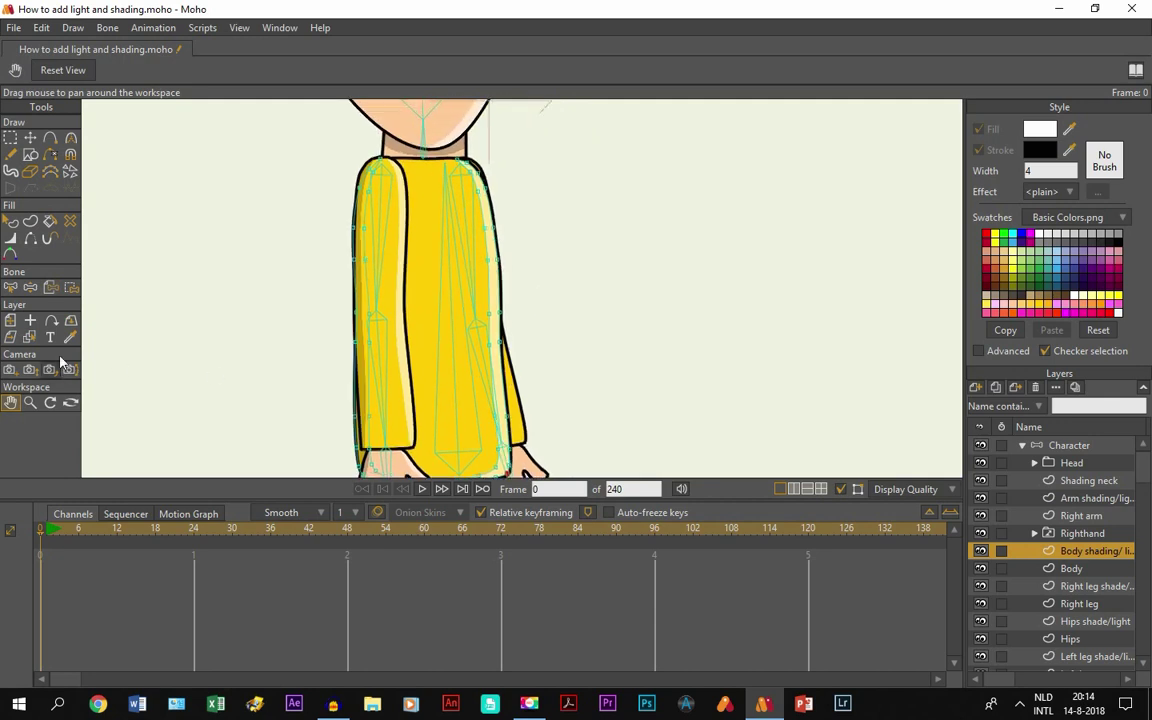
{"action": "left_click", "coordinate": [51, 287]}
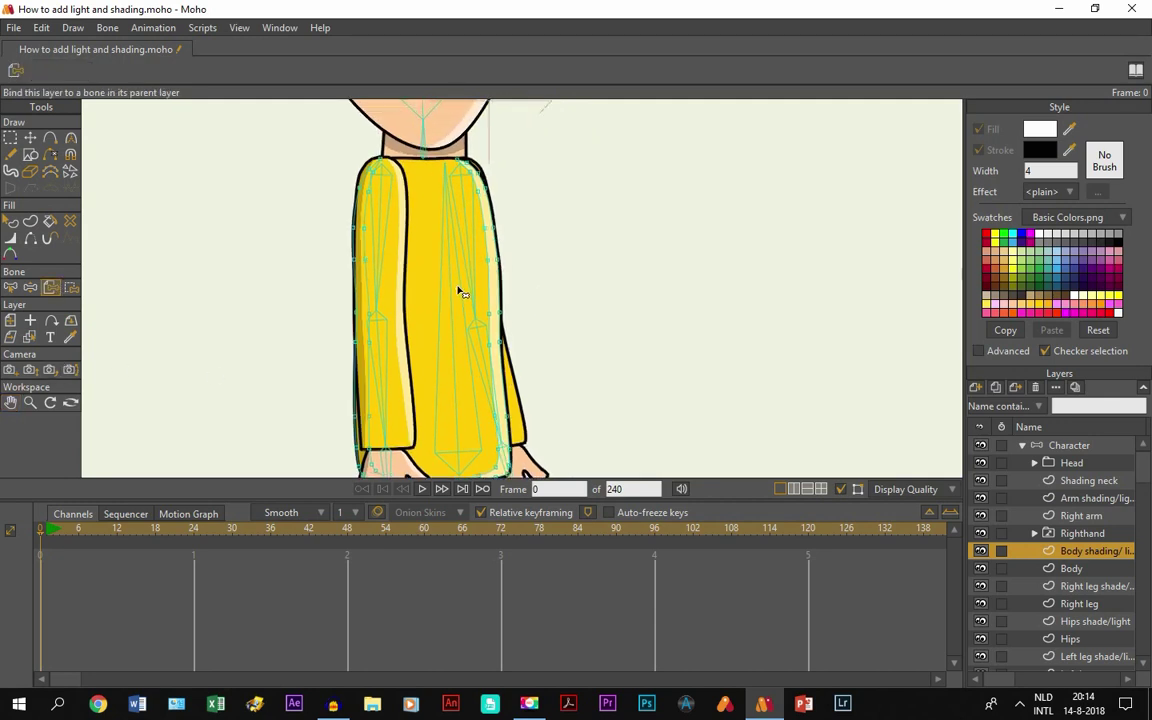
{"action": "left_click", "coordinate": [462, 293]}
{"action": "left_click", "coordinate": [1086, 569]}
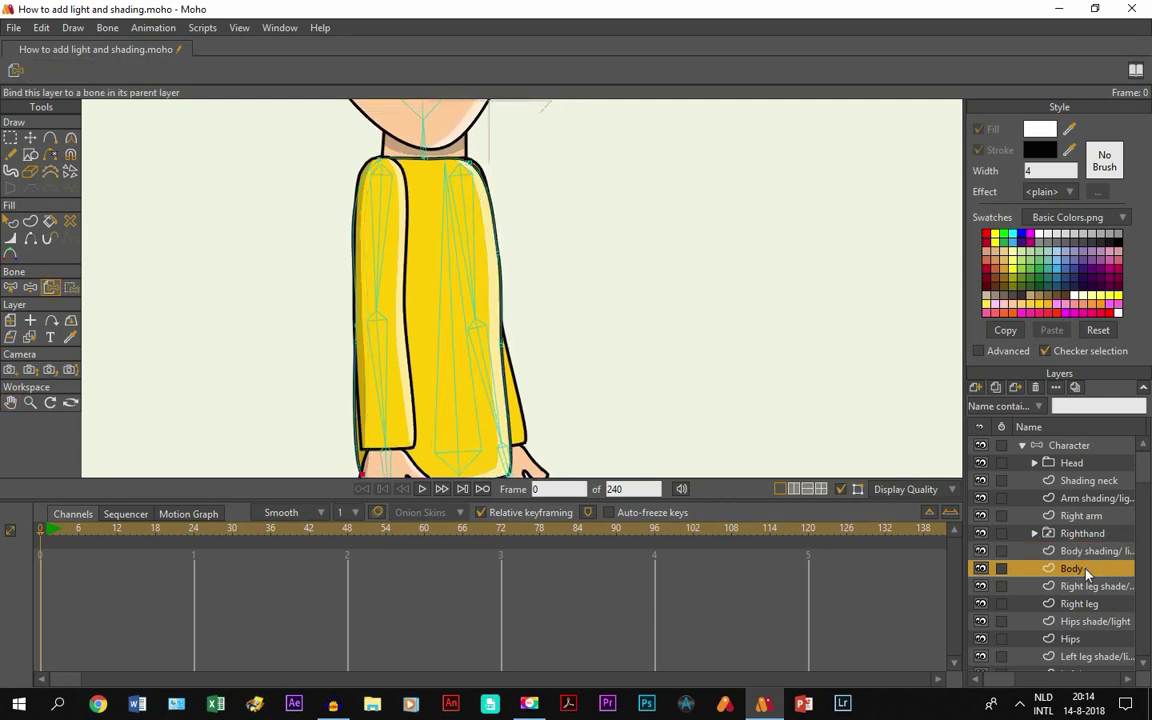
{"action": "left_click", "coordinate": [440, 331]}
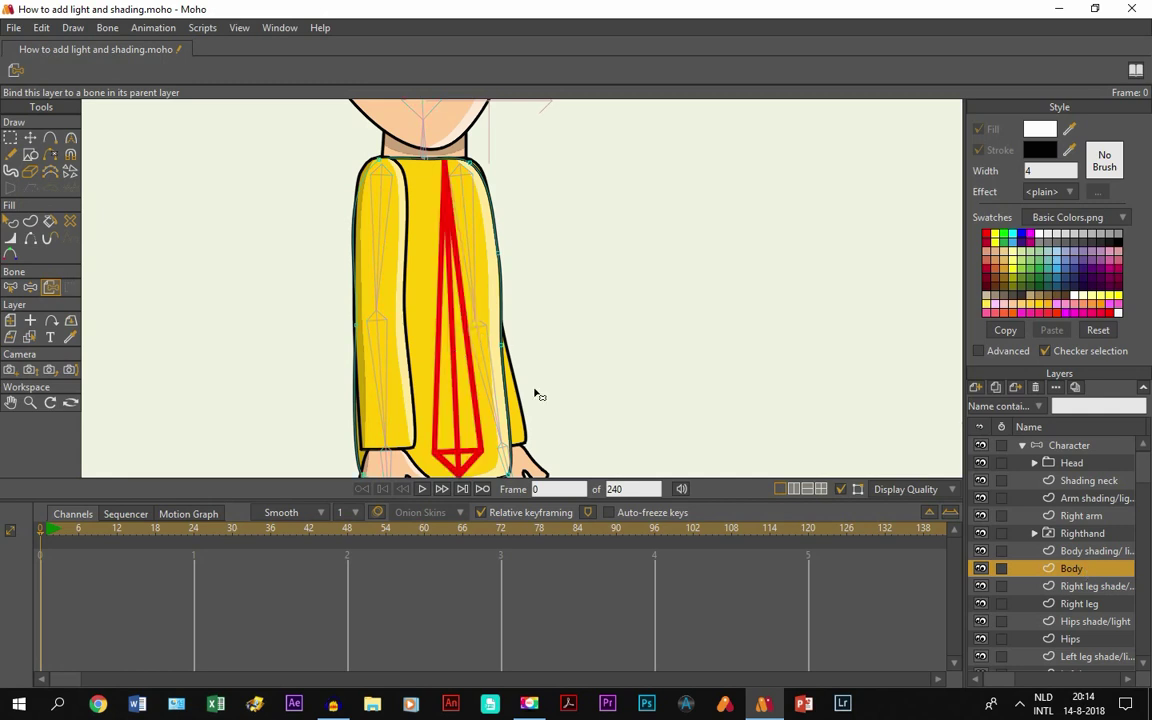
Step: Bind the Hips shade/light layer and the Hips layer to the short hip bone between the legs
{"action": "left_click", "coordinate": [10, 402]}
{"action": "left_click_drag", "start_coordinate": [464, 386], "coordinate": [470, 239]}
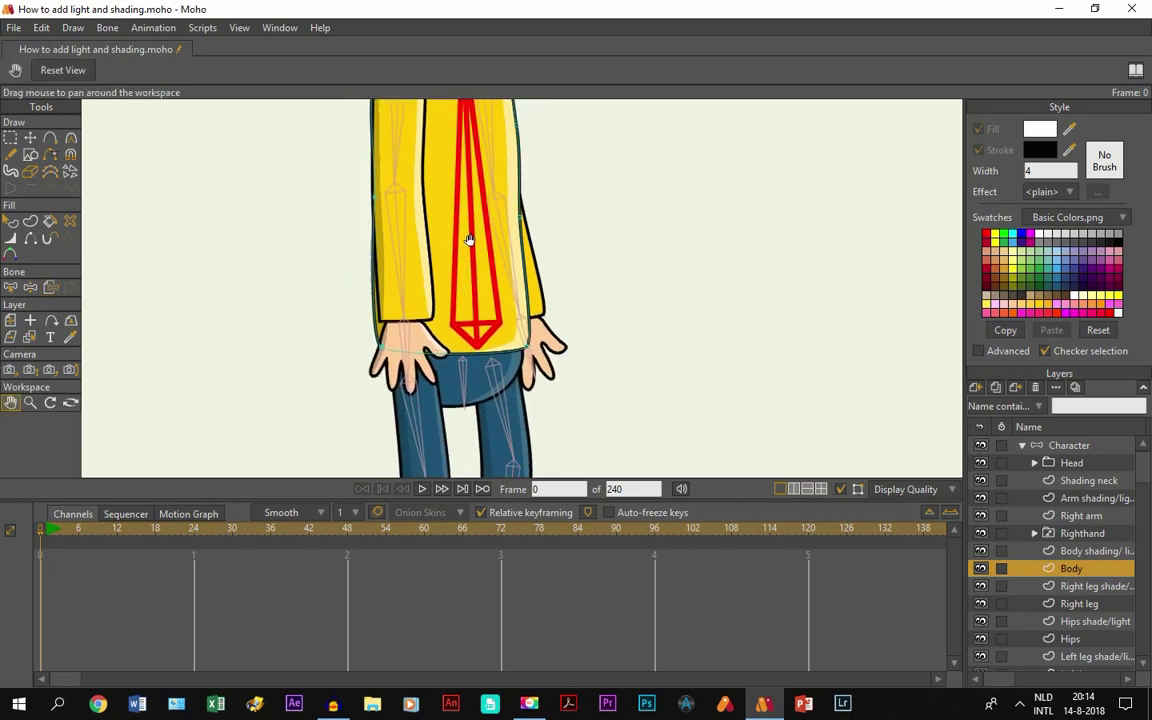
{"action": "left_click", "coordinate": [1072, 622]}
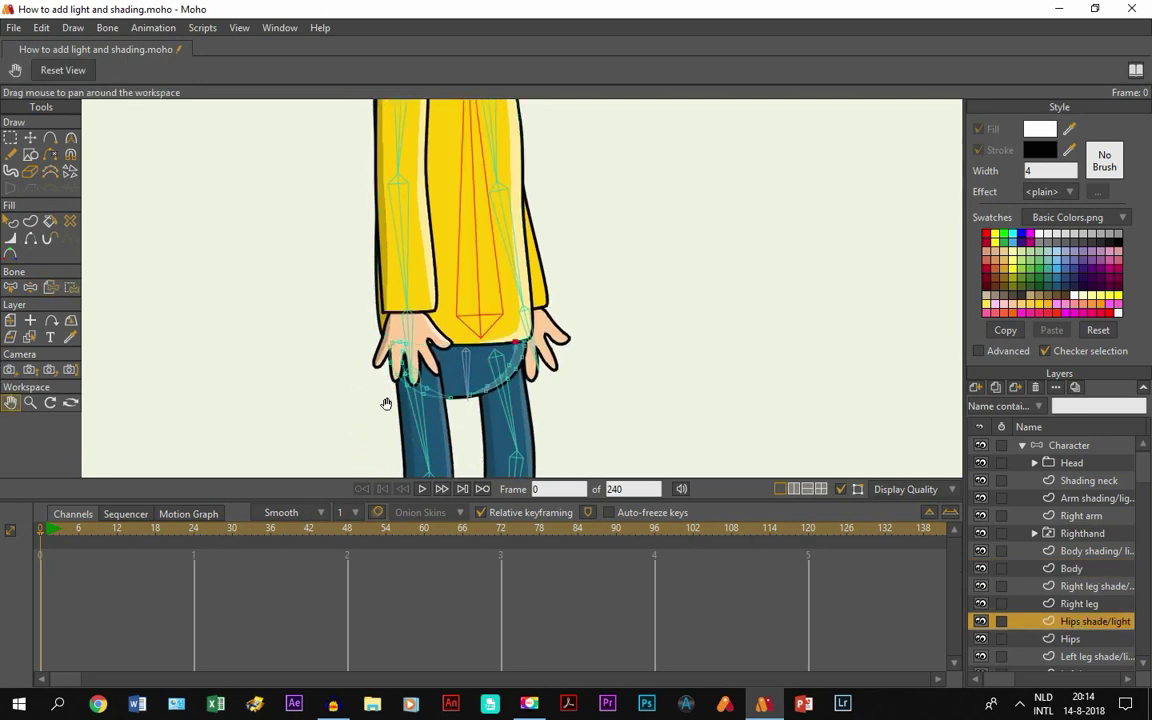
{"action": "scroll", "coordinate": [386, 403], "scroll_direction": "up", "scroll_amount": 2}
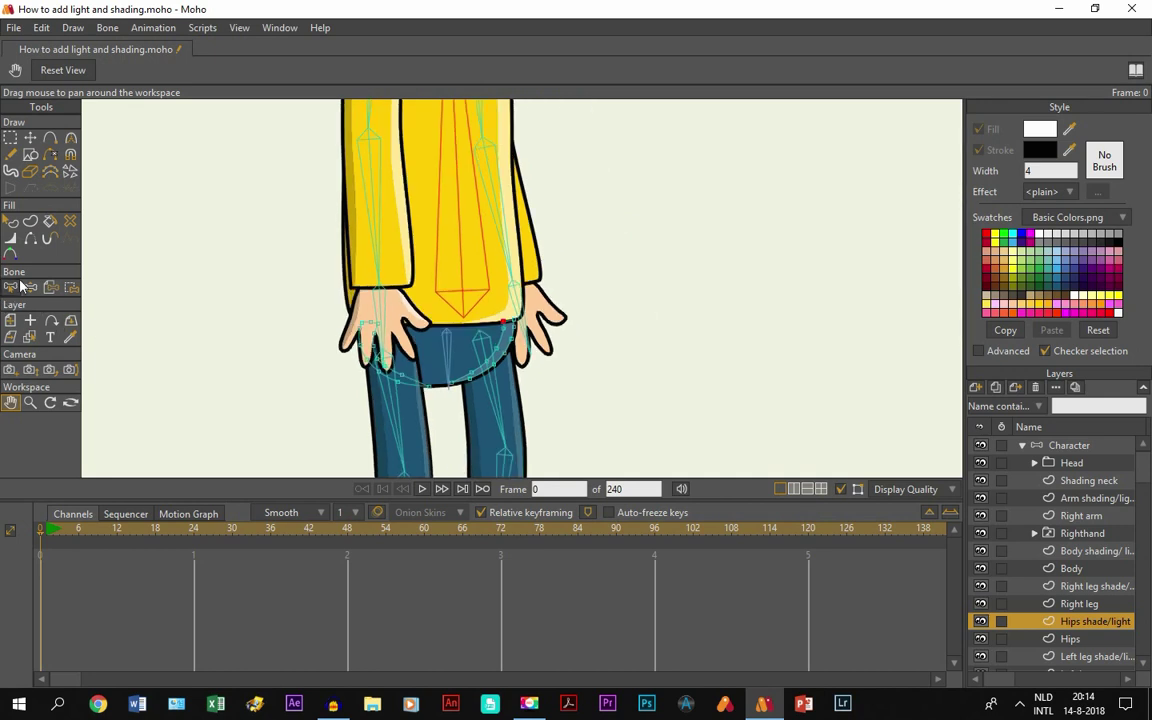
{"action": "left_click", "coordinate": [50, 287]}
{"action": "left_click", "coordinate": [463, 359]}
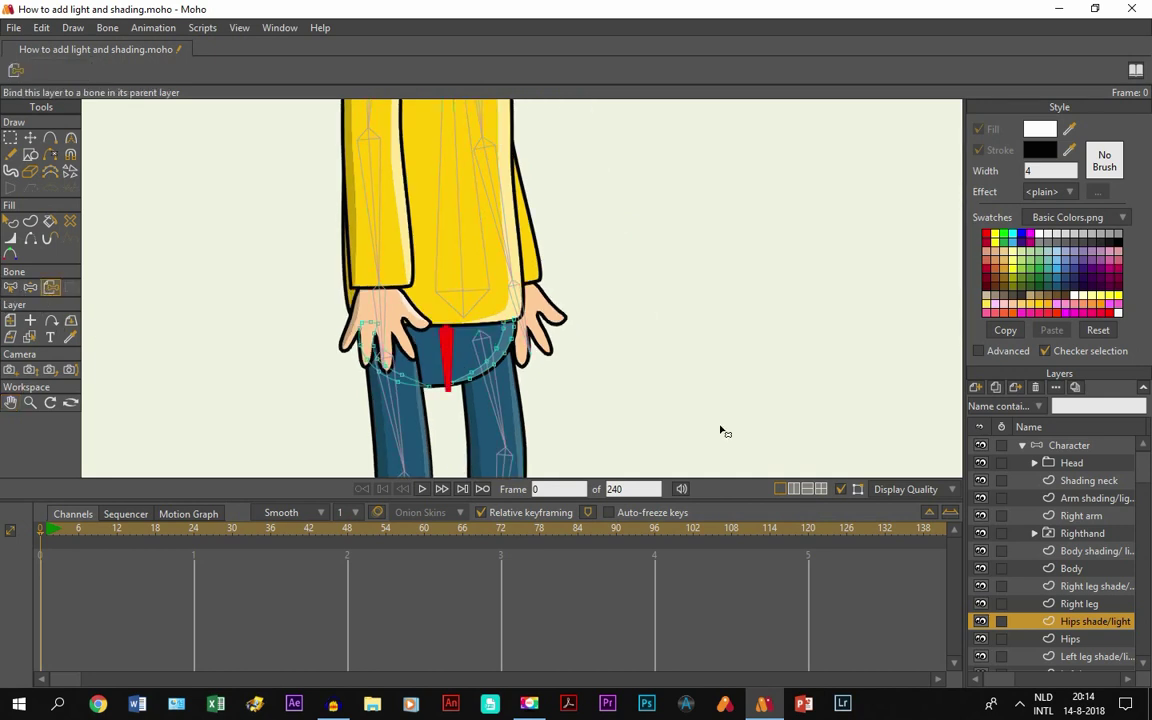
{"action": "left_click", "coordinate": [1066, 638]}
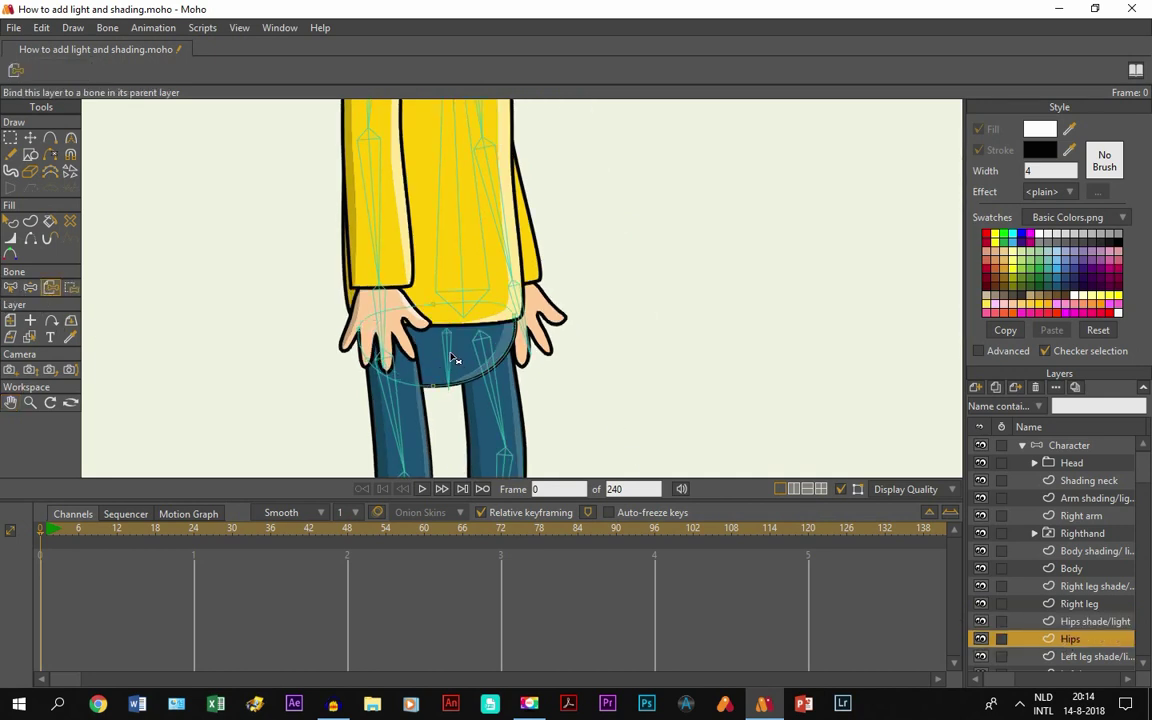
{"action": "left_click", "coordinate": [450, 355]}
Step: Bind the Lefthand layer to the hand bone of the far arm
{"action": "left_click", "coordinate": [10, 402]}
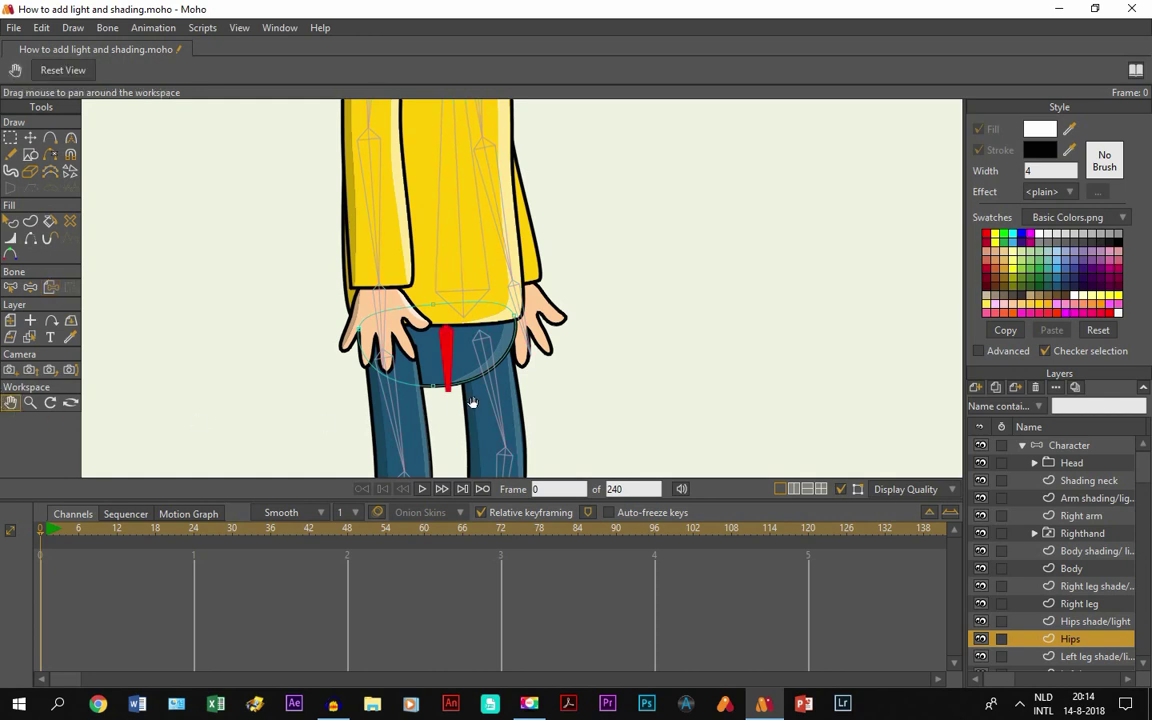
{"action": "left_click_drag", "start_coordinate": [472, 402], "coordinate": [474, 365]}
{"action": "scroll", "coordinate": [1071, 585], "scroll_direction": "down", "scroll_amount": 1}
{"action": "scroll", "coordinate": [1071, 585], "scroll_direction": "down", "scroll_amount": 1}
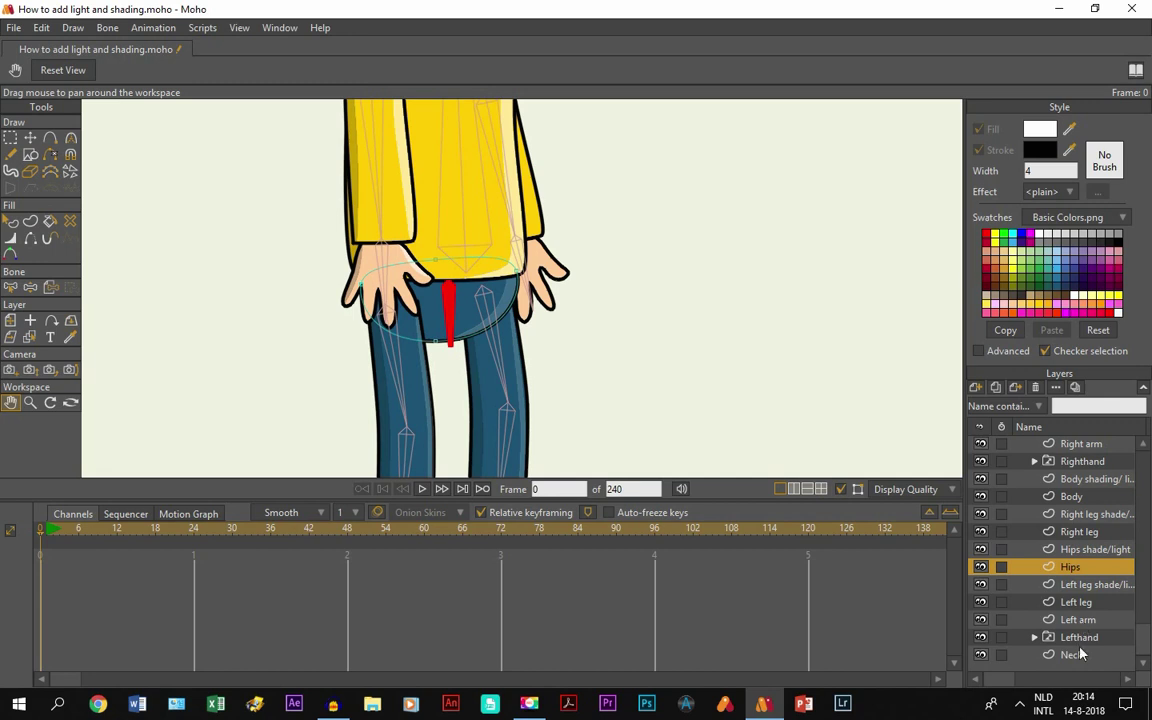
{"action": "left_click", "coordinate": [1079, 638]}
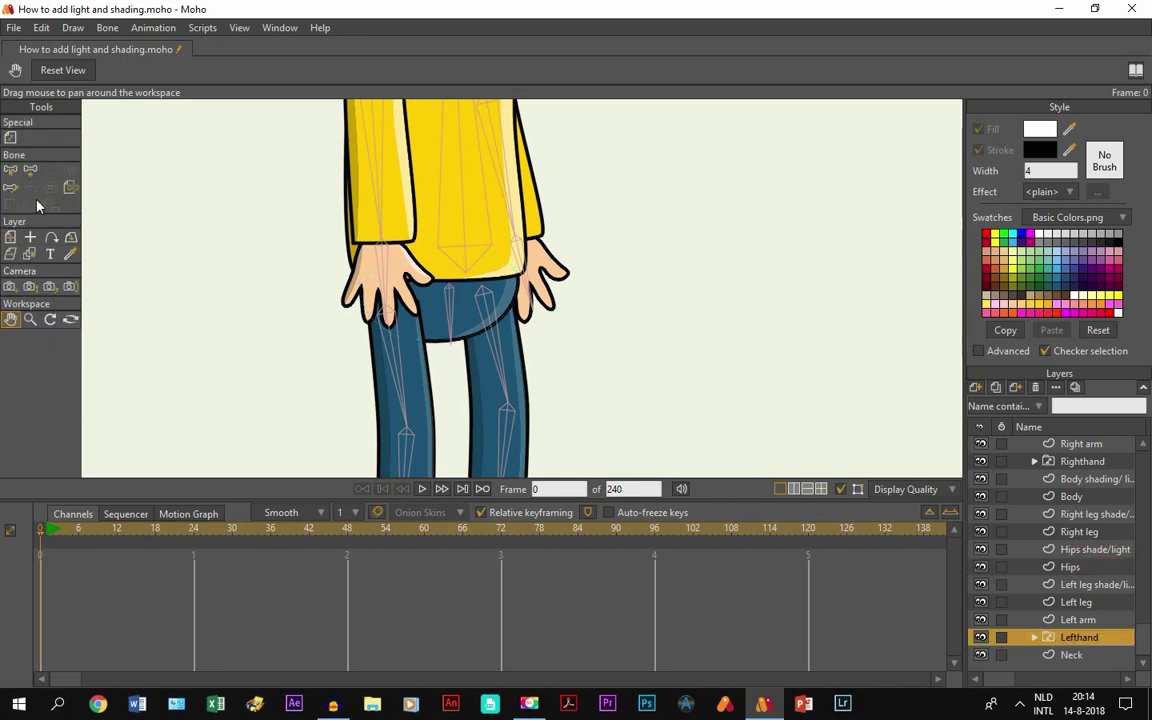
{"action": "left_click", "coordinate": [71, 187]}
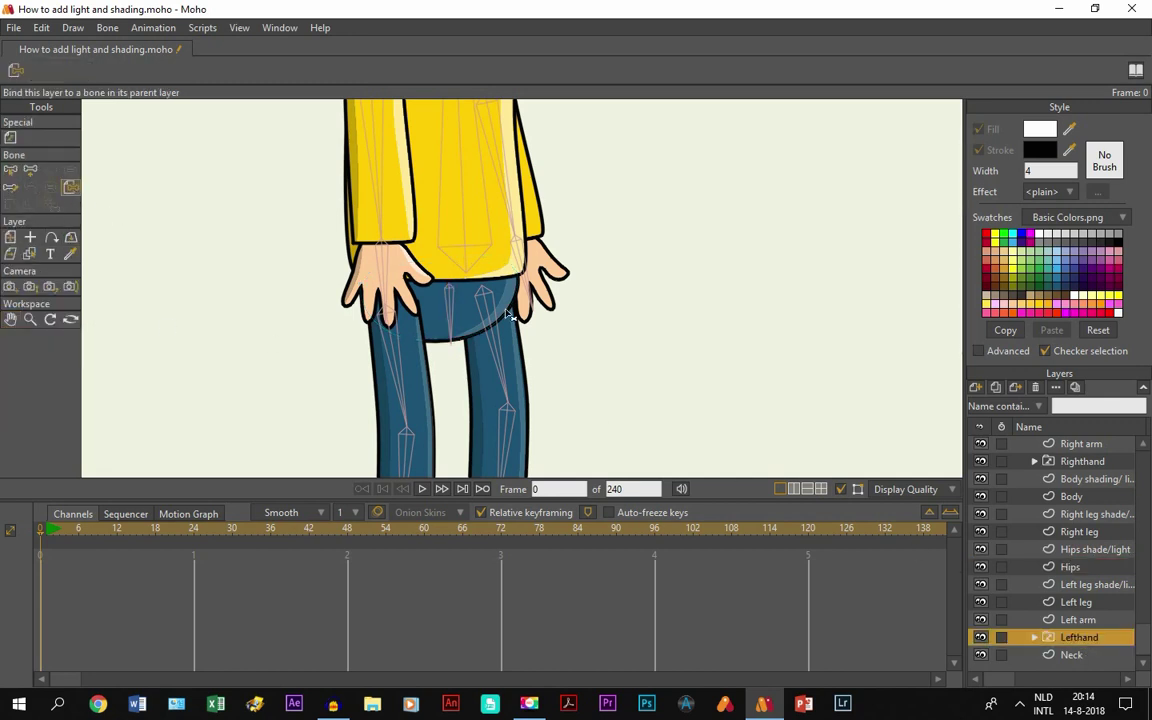
{"action": "scroll", "coordinate": [527, 283], "scroll_direction": "up", "scroll_amount": 1}
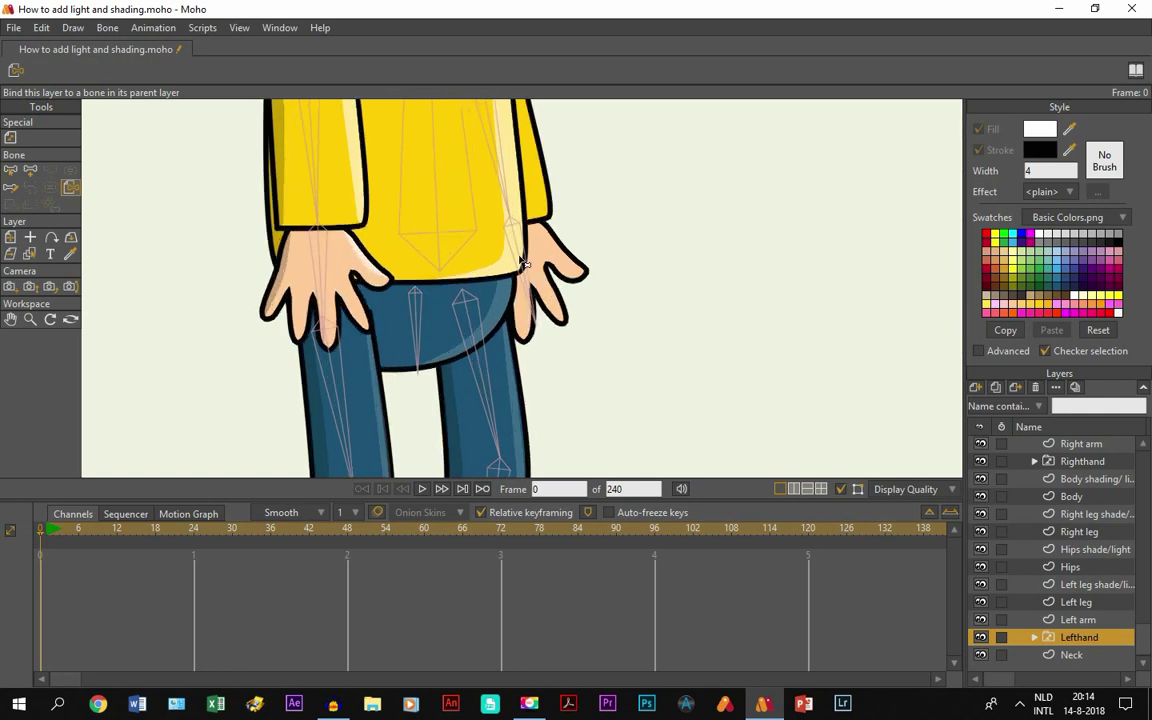
{"action": "left_click", "coordinate": [474, 254]}
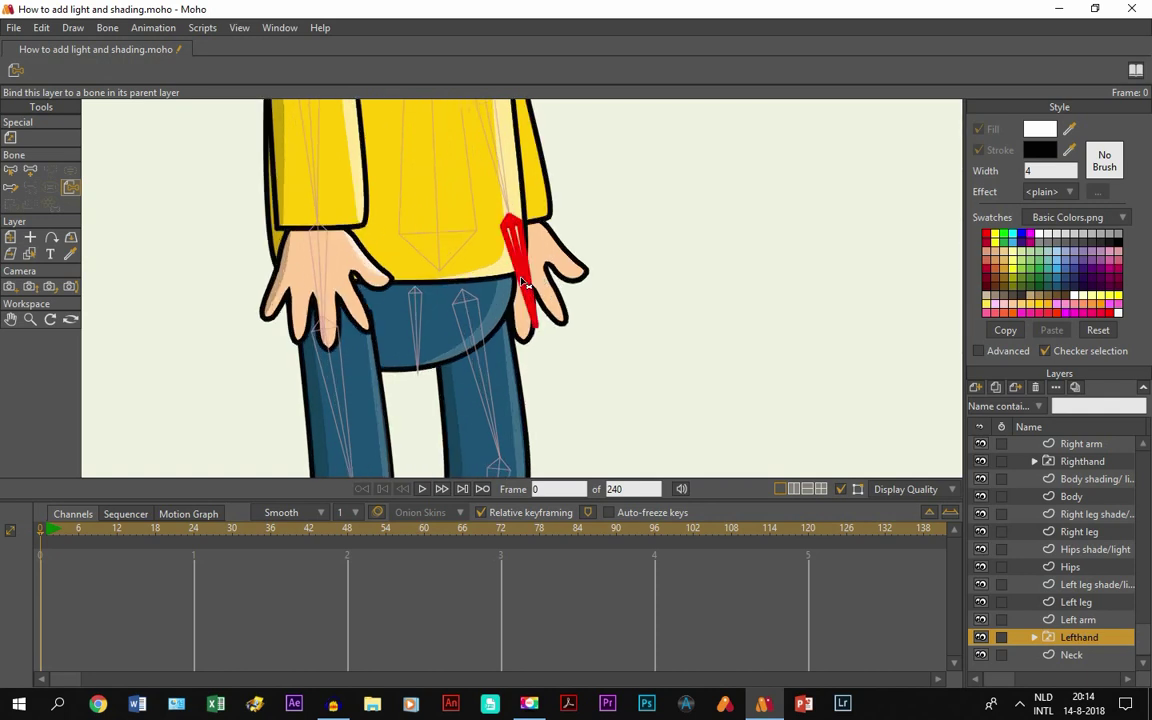
Step: Bind the Neck layer to the short neck bone below the head
{"action": "left_click", "coordinate": [1071, 654]}
{"action": "left_click", "coordinate": [10, 402]}
{"action": "left_click_drag", "start_coordinate": [411, 180], "coordinate": [411, 314]}
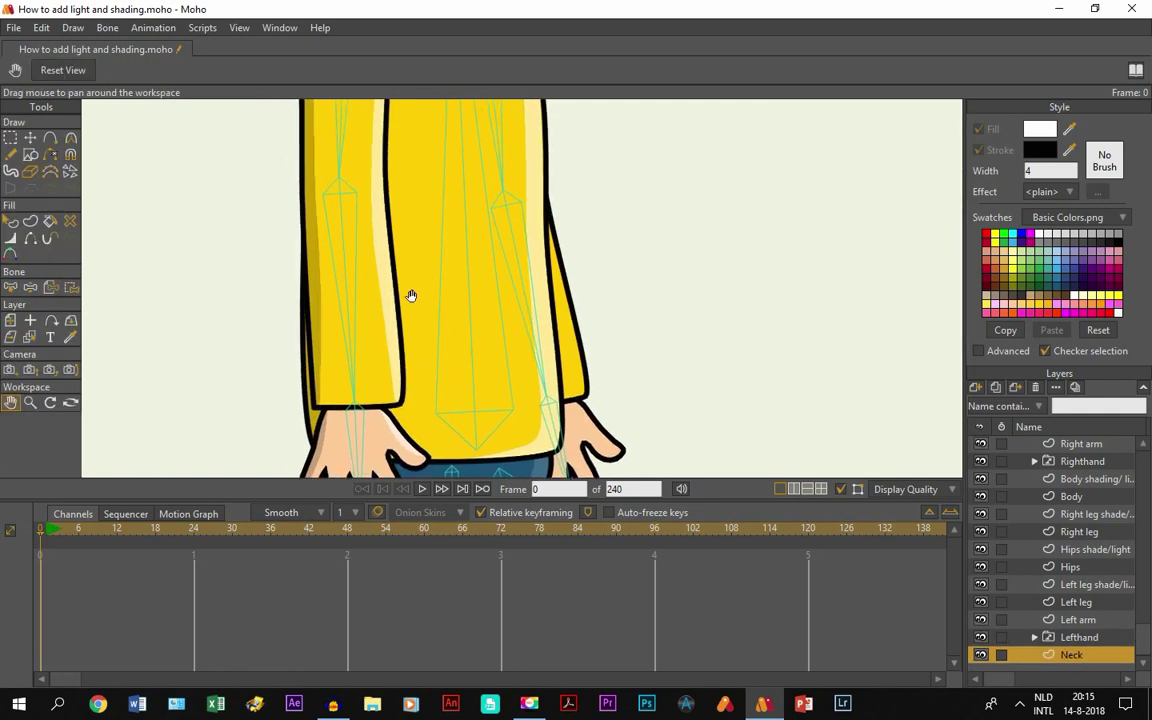
{"action": "scroll", "coordinate": [411, 314], "scroll_direction": "down", "scroll_amount": 2}
{"action": "left_click_drag", "start_coordinate": [411, 231], "coordinate": [463, 335]}
{"action": "scroll", "coordinate": [463, 335], "scroll_direction": "up", "scroll_amount": 2}
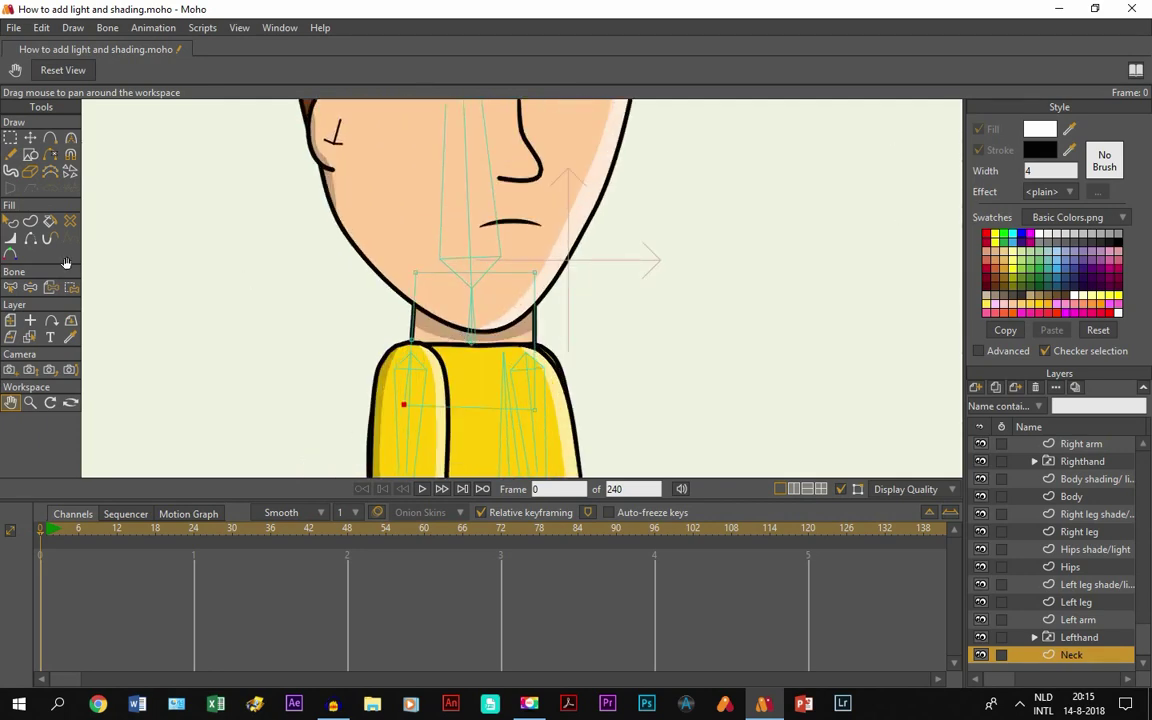
{"action": "left_click", "coordinate": [51, 287]}
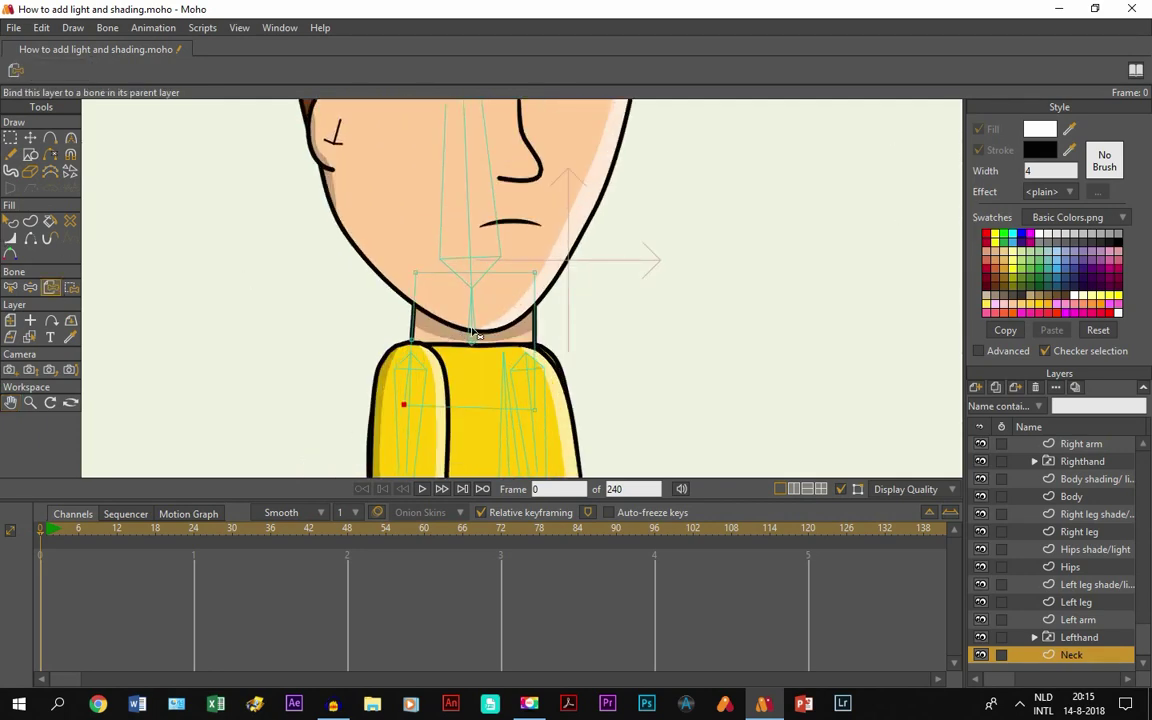
{"action": "left_click", "coordinate": [473, 333]}
{"action": "scroll", "coordinate": [473, 333], "scroll_direction": "down", "scroll_amount": 3}
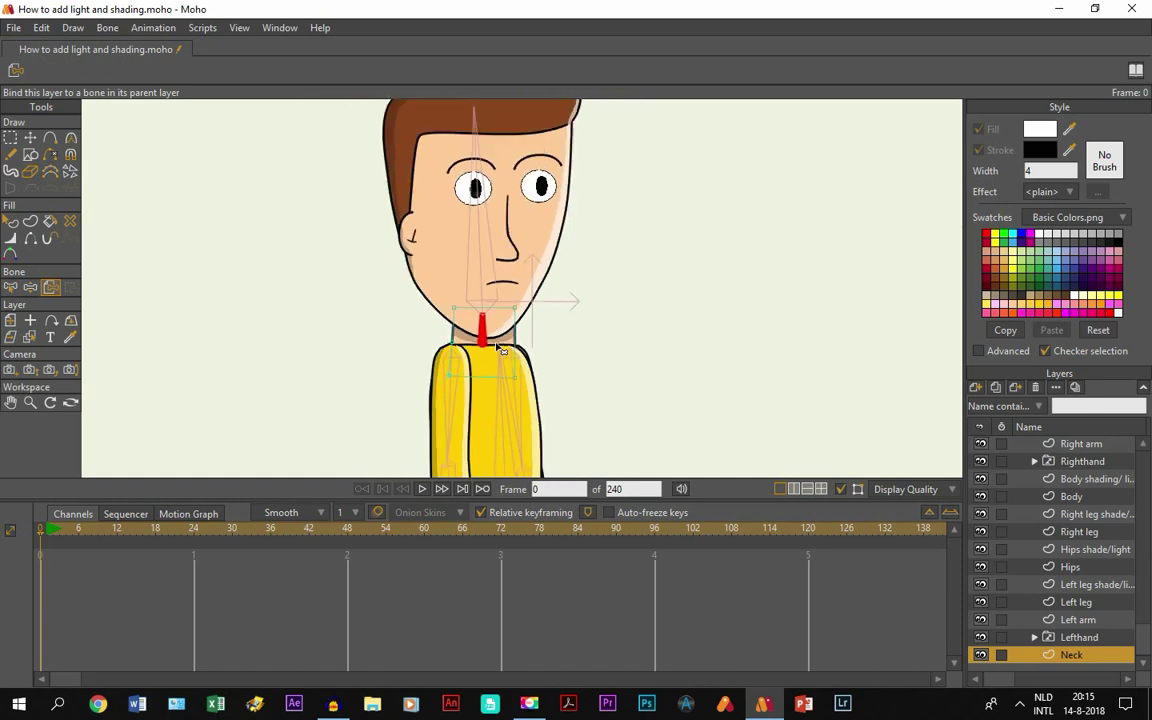
Step: Test the head and neck bones of the Character layer by moving them with Manipulate Bones
{"action": "scroll", "coordinate": [1090, 514], "scroll_direction": "up", "scroll_amount": 3}
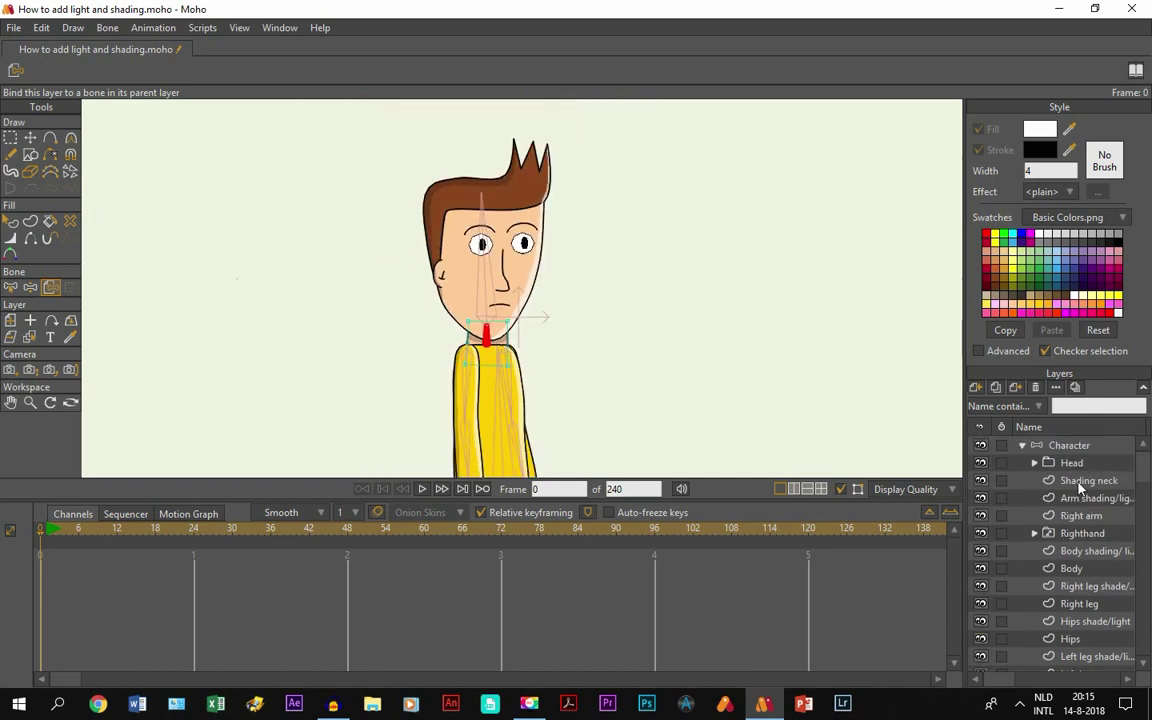
{"action": "left_click", "coordinate": [1064, 447]}
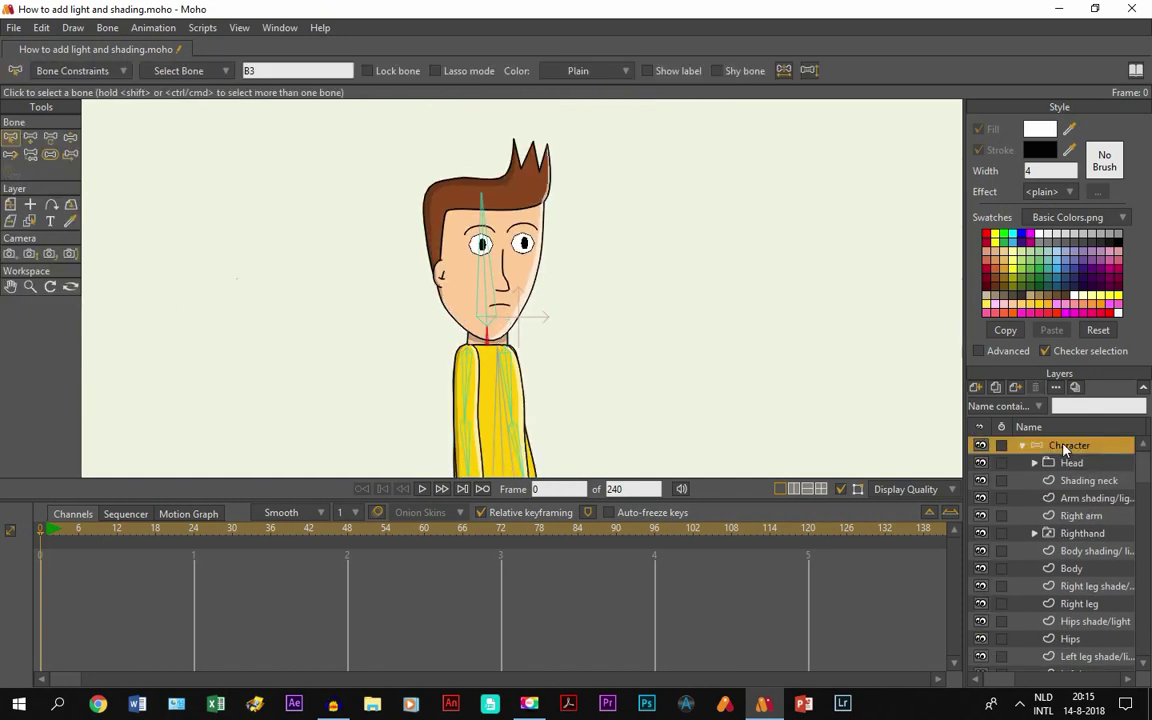
{"action": "left_click", "coordinate": [70, 137]}
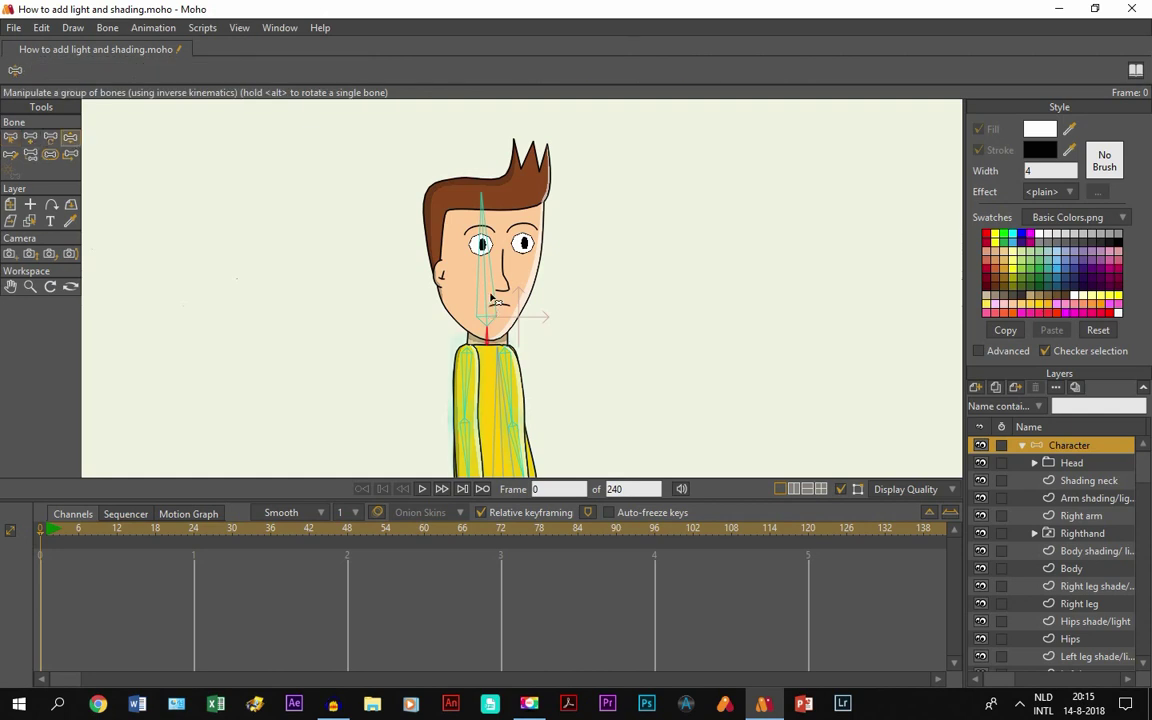
{"action": "scroll", "coordinate": [497, 279], "scroll_direction": "up", "scroll_amount": 1}
{"action": "left_click_drag", "start_coordinate": [450, 250], "coordinate": [486, 251]}
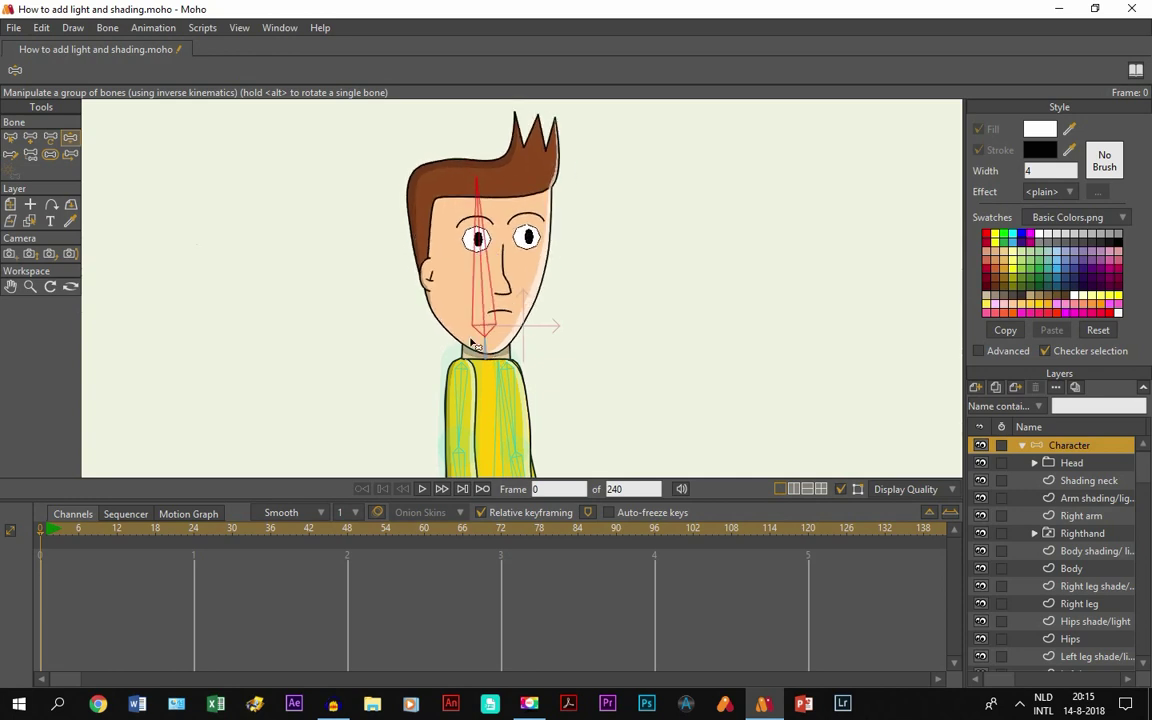
{"action": "mouse_move", "coordinate": [490, 354]}
{"action": "left_mouse_down"}
{"action": "mouse_move", "coordinate": [478, 351]}
{"action": "mouse_move", "coordinate": [490, 340]}
{"action": "left_mouse_up"}
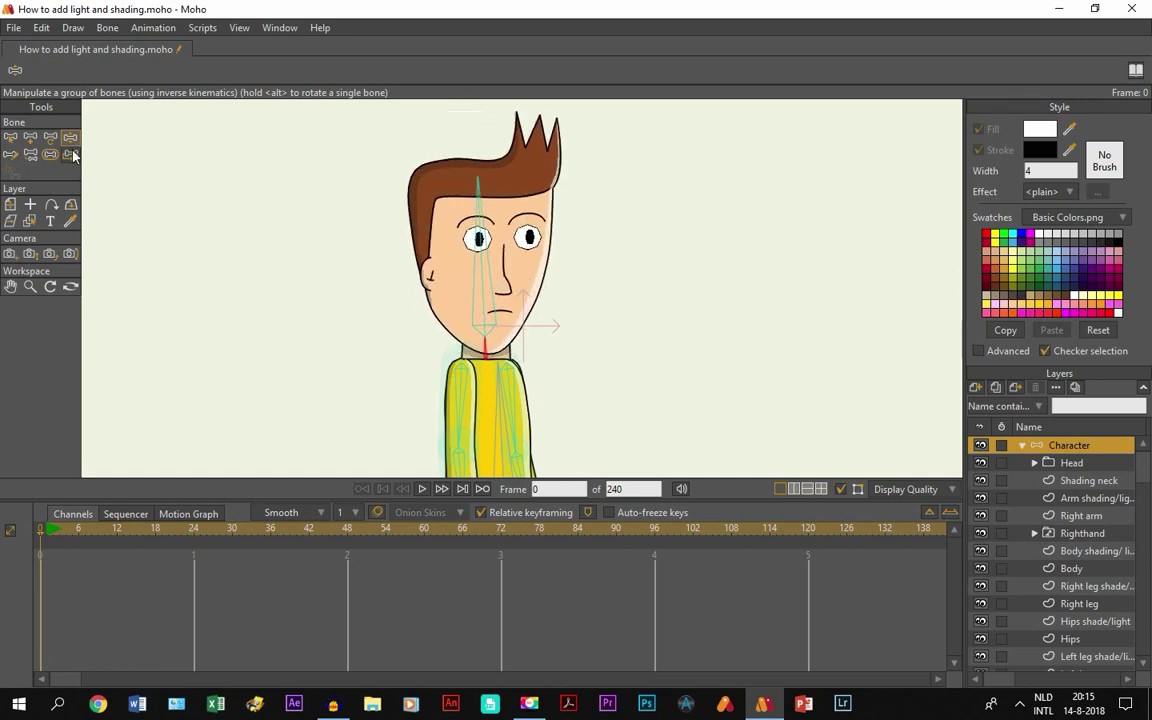
Step: Examine the neck bone's parent connection in the Character skeleton with Reparent Bone
{"action": "left_click", "coordinate": [30, 153]}
{"action": "scroll", "coordinate": [512, 381], "scroll_direction": "up", "scroll_amount": 4}
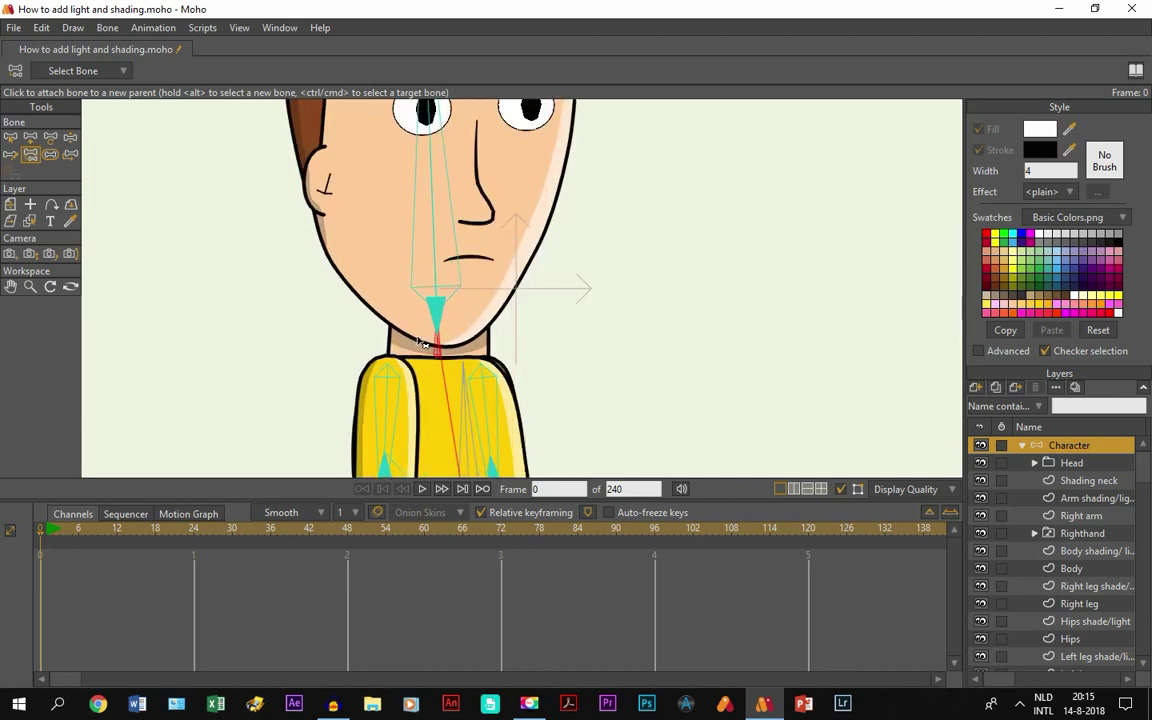
{"action": "scroll", "coordinate": [442, 370], "scroll_direction": "down", "scroll_amount": 5}
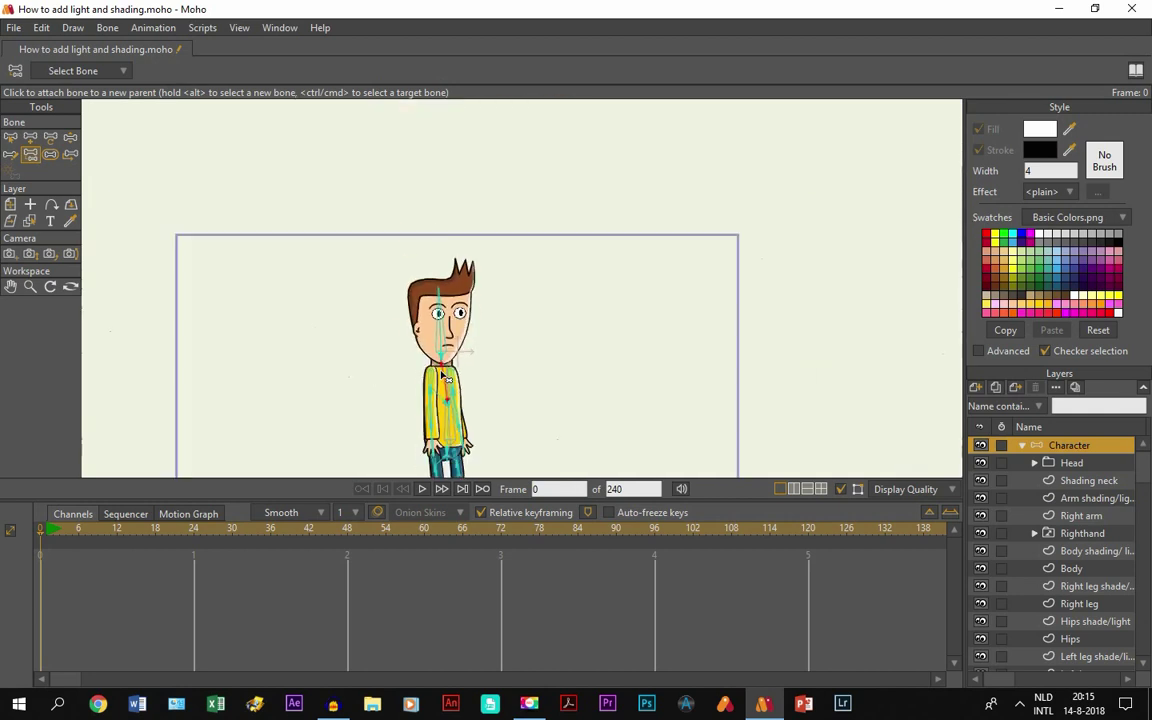
{"action": "left_click", "coordinate": [10, 286]}
{"action": "left_click_drag", "start_coordinate": [600, 412], "coordinate": [612, 321]}
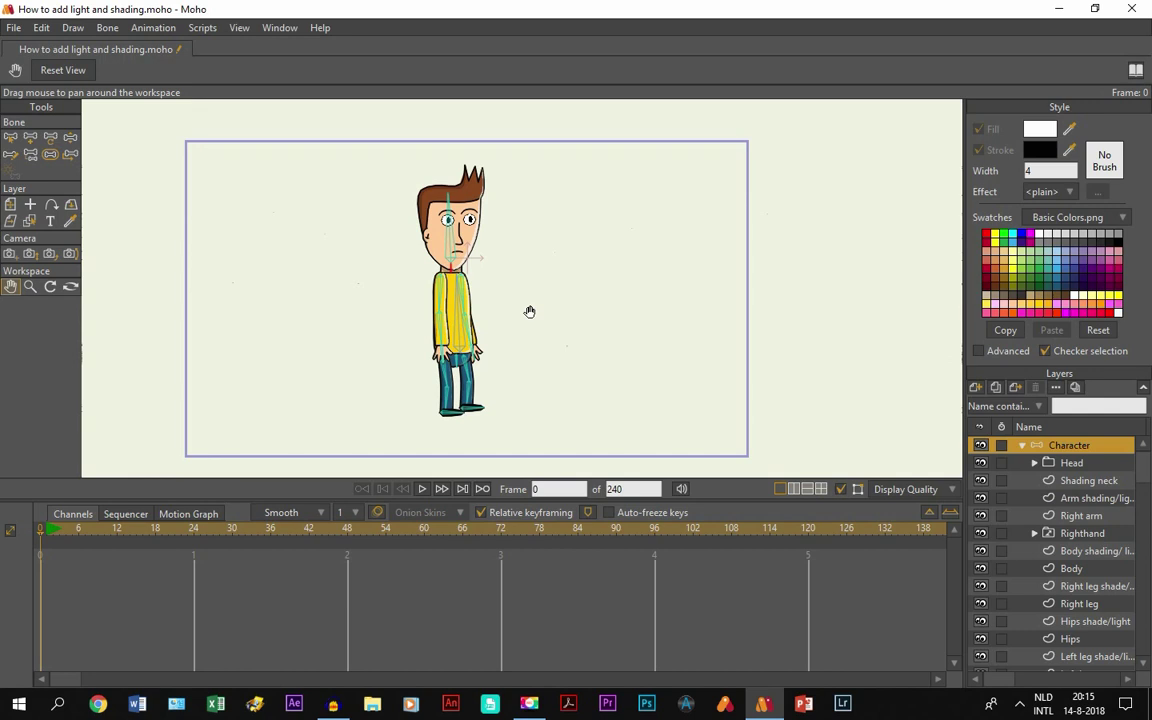
{"action": "left_click", "coordinate": [10, 136]}
{"action": "scroll", "coordinate": [427, 302], "scroll_direction": "up", "scroll_amount": 5}
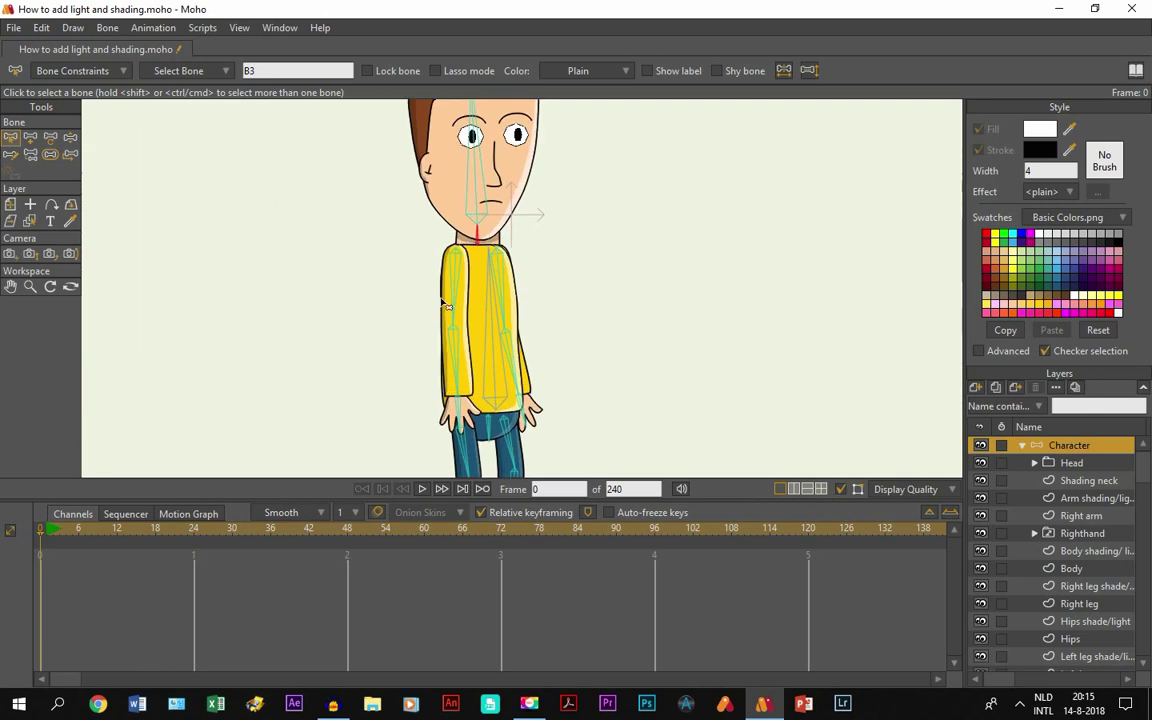
{"action": "scroll", "coordinate": [440, 300], "scroll_direction": "down", "scroll_amount": 3}
{"action": "left_click", "coordinate": [10, 286]}
{"action": "scroll", "coordinate": [670, 350], "scroll_direction": "up", "scroll_amount": 4}
{"action": "scroll", "coordinate": [615, 325], "scroll_direction": "down", "scroll_amount": 2}
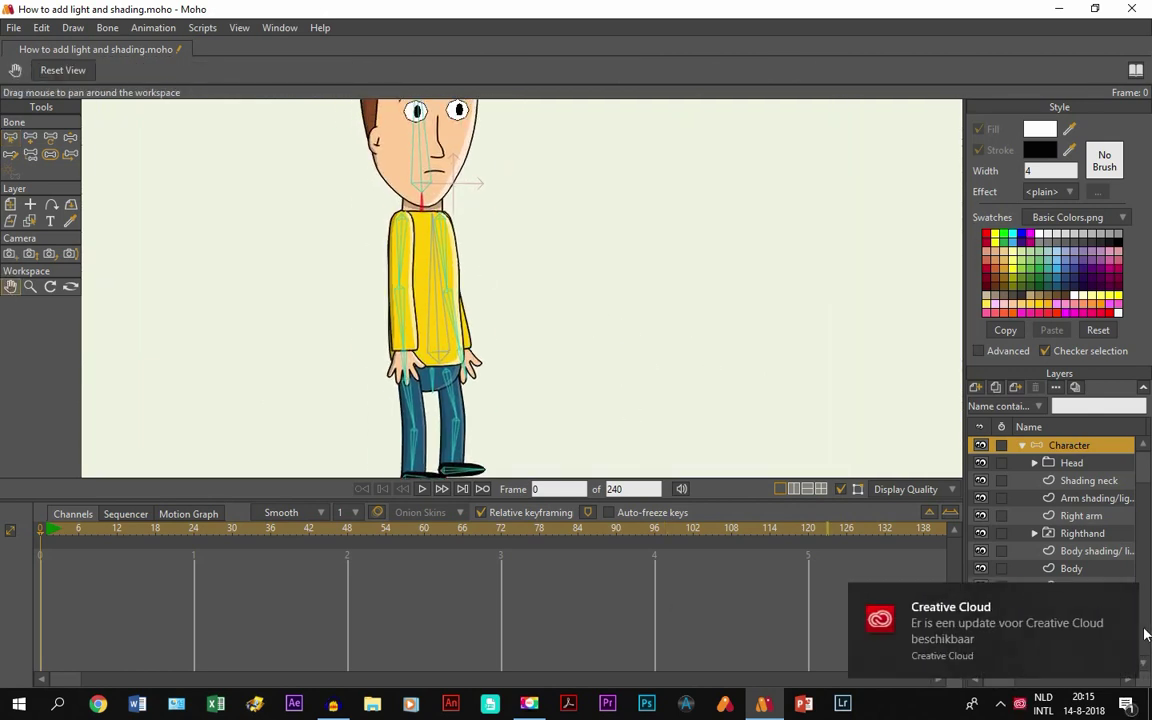
{"action": "left_click", "coordinate": [1127, 600]}
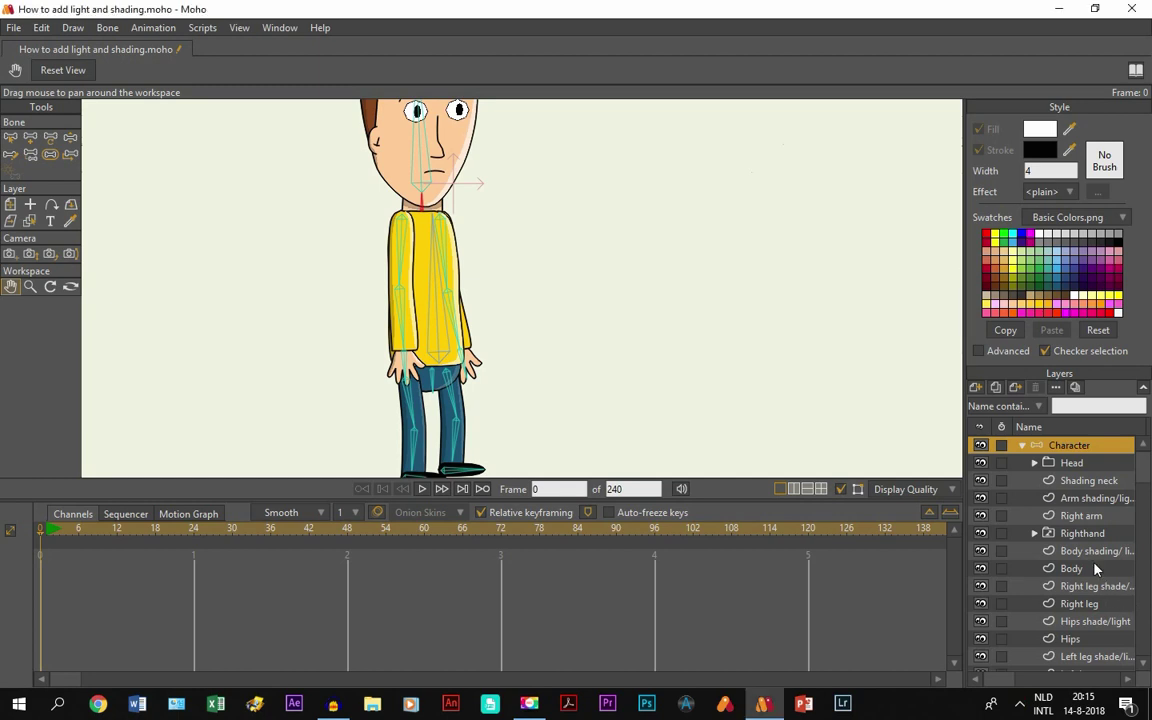
Step: Flexi-bind the Right arm layer to only the upper arm and forearm bones of the front arm
{"action": "left_click", "coordinate": [1062, 517]}
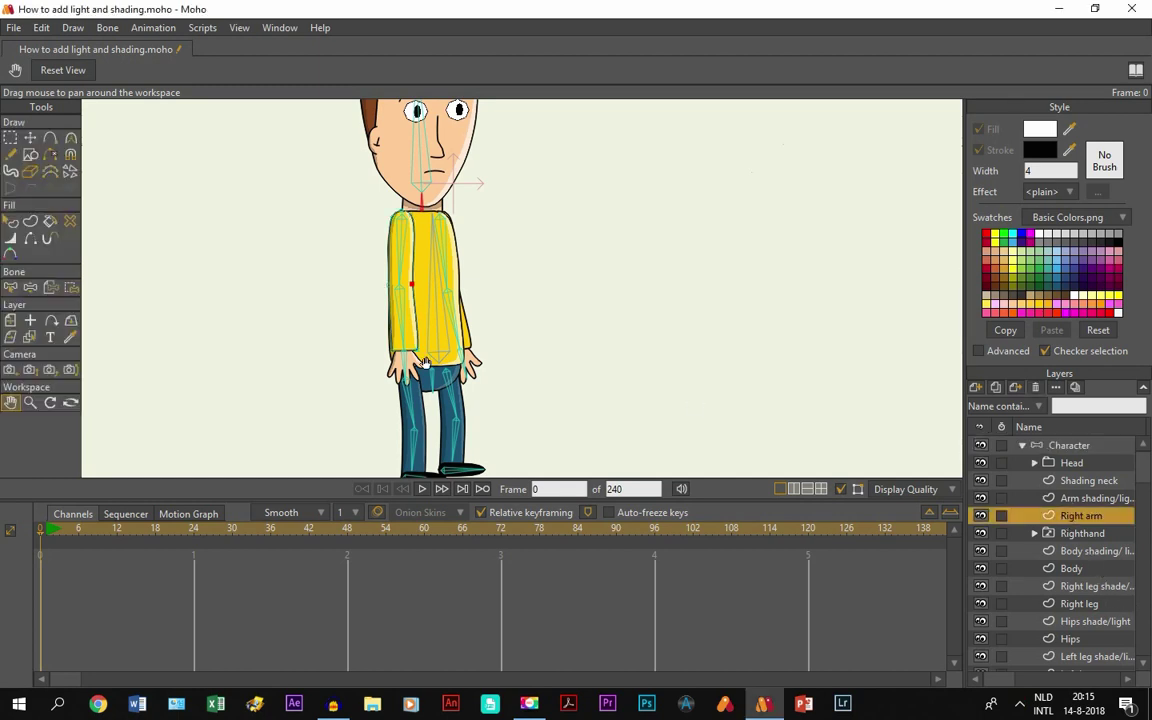
{"action": "left_click", "coordinate": [12, 288]}
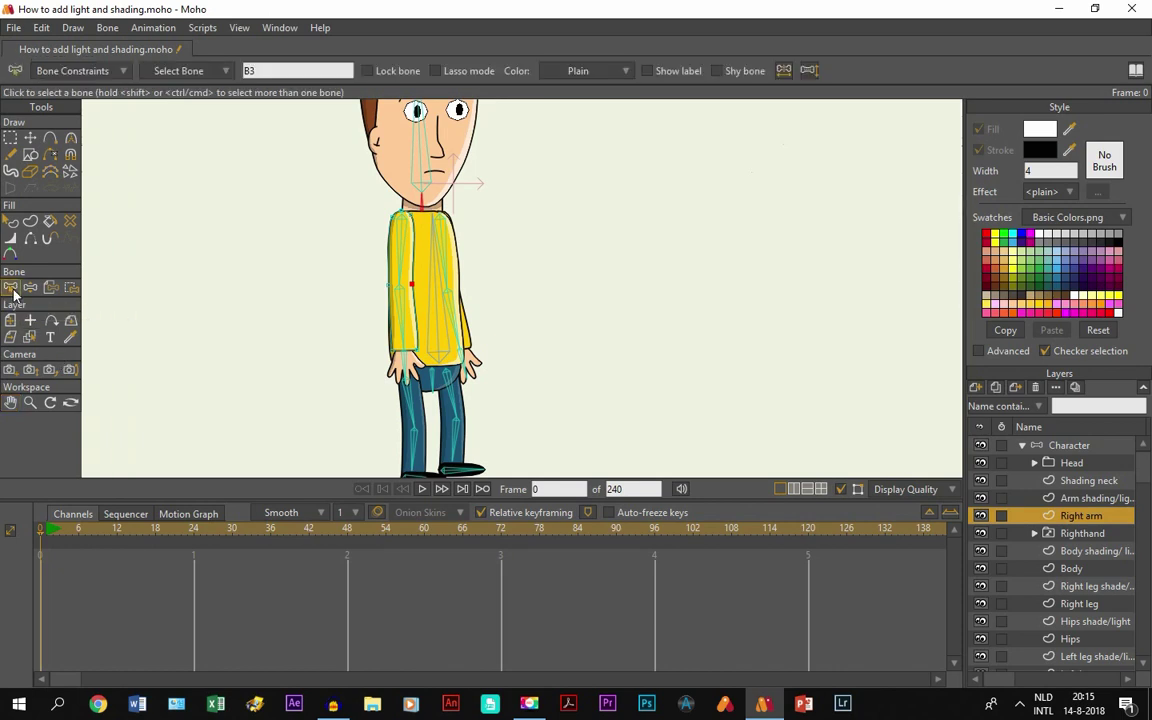
{"action": "scroll", "coordinate": [255, 321], "scroll_direction": "up", "scroll_amount": 3}
{"action": "scroll", "coordinate": [352, 311], "scroll_direction": "up", "scroll_amount": 2}
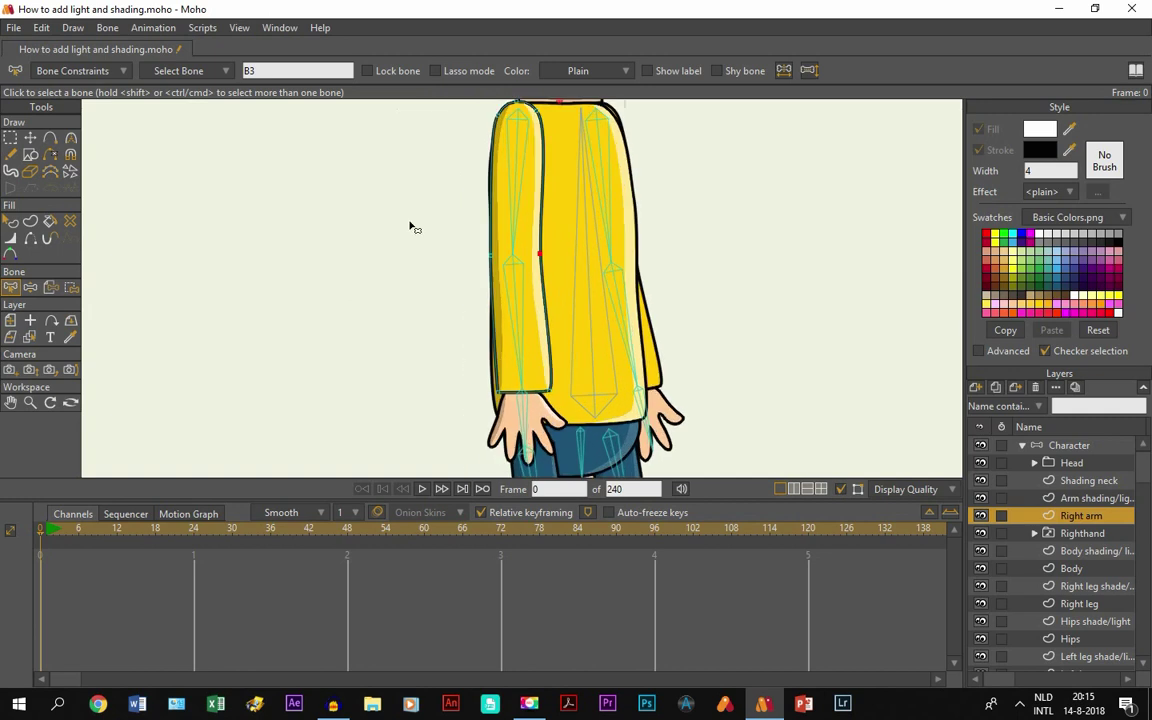
{"action": "left_click_drag", "start_coordinate": [437, 203], "coordinate": [527, 340]}
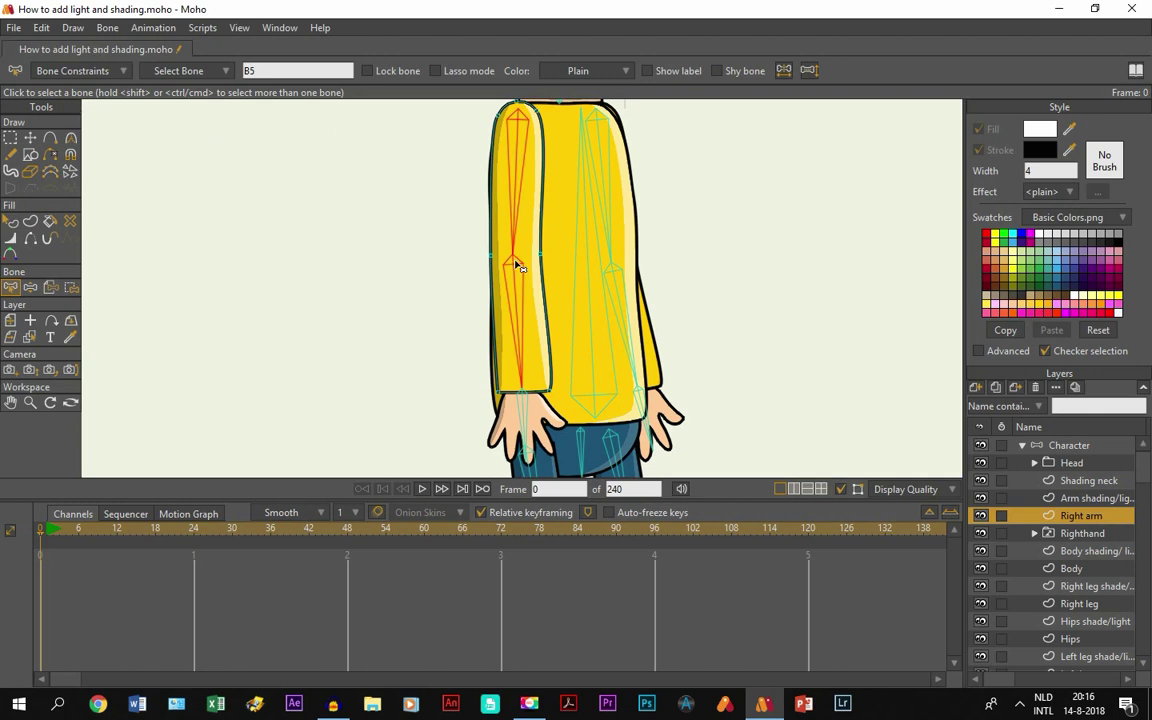
{"action": "left_click", "coordinate": [106, 28]}
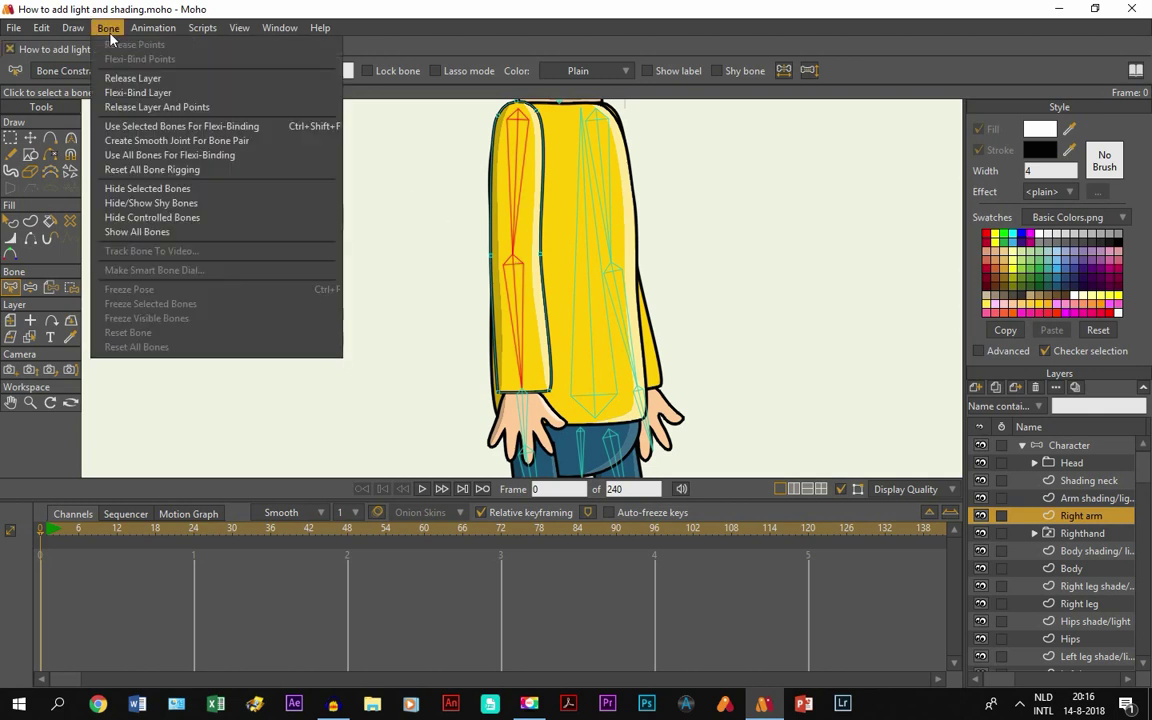
{"action": "left_click", "coordinate": [132, 126]}
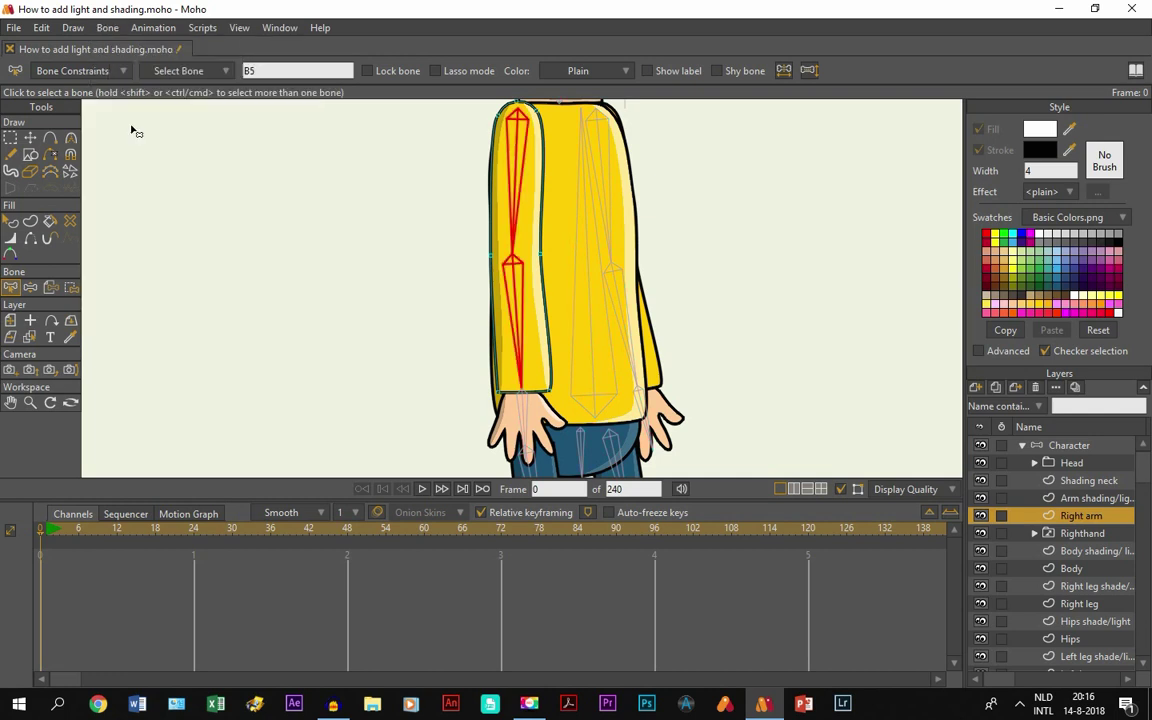
Step: Test the Right arm layer's binding by bending the front arm's forearm bone with Manipulate Bones
{"action": "left_click", "coordinate": [30, 287]}
{"action": "left_click_drag", "start_coordinate": [509, 337], "coordinate": [466, 302]}
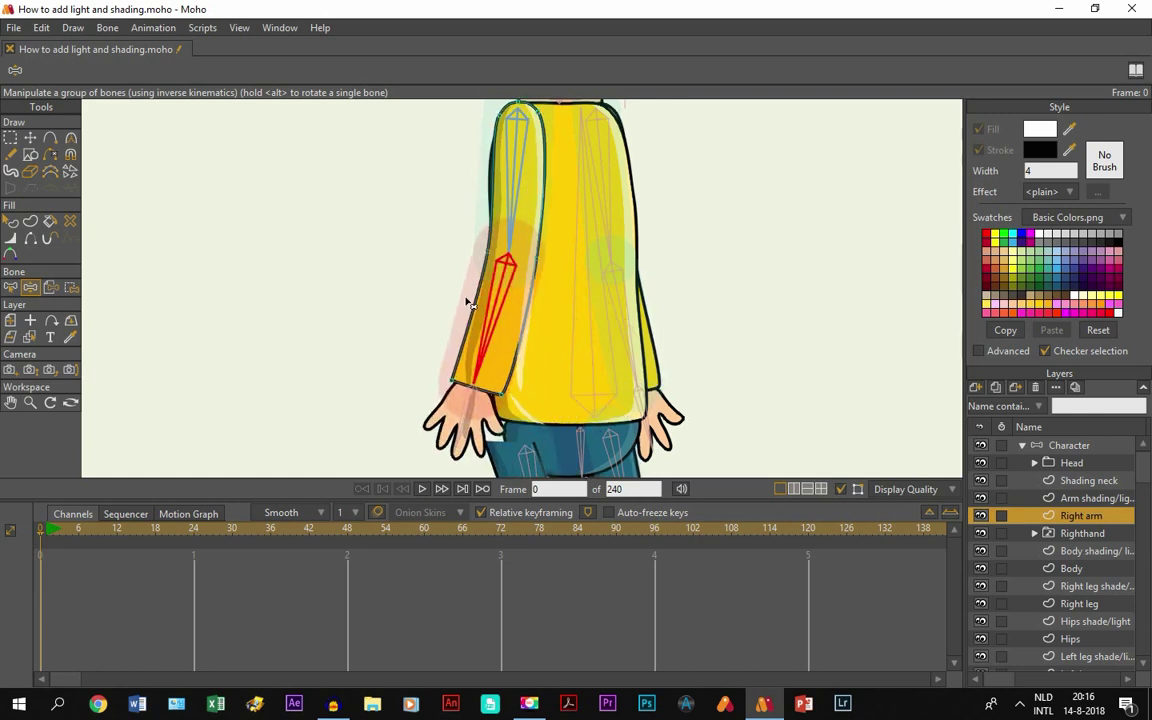
{"action": "left_click_drag", "start_coordinate": [500, 428], "coordinate": [535, 303]}
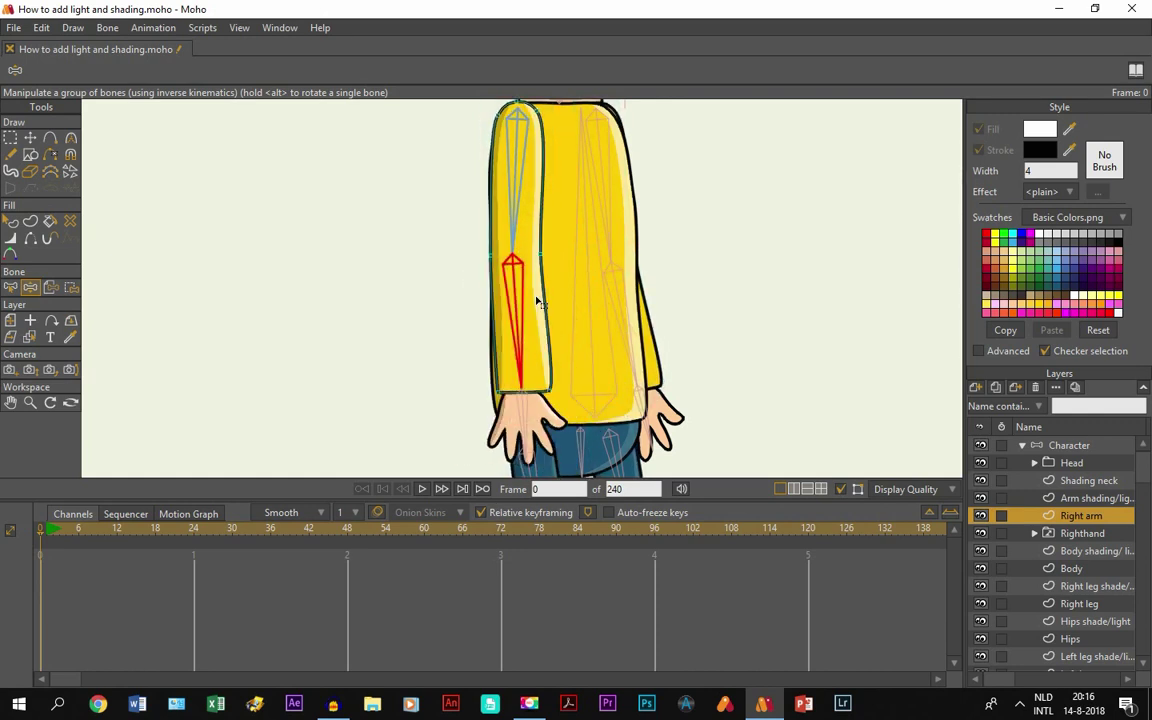
{"action": "key", "text": "g"}
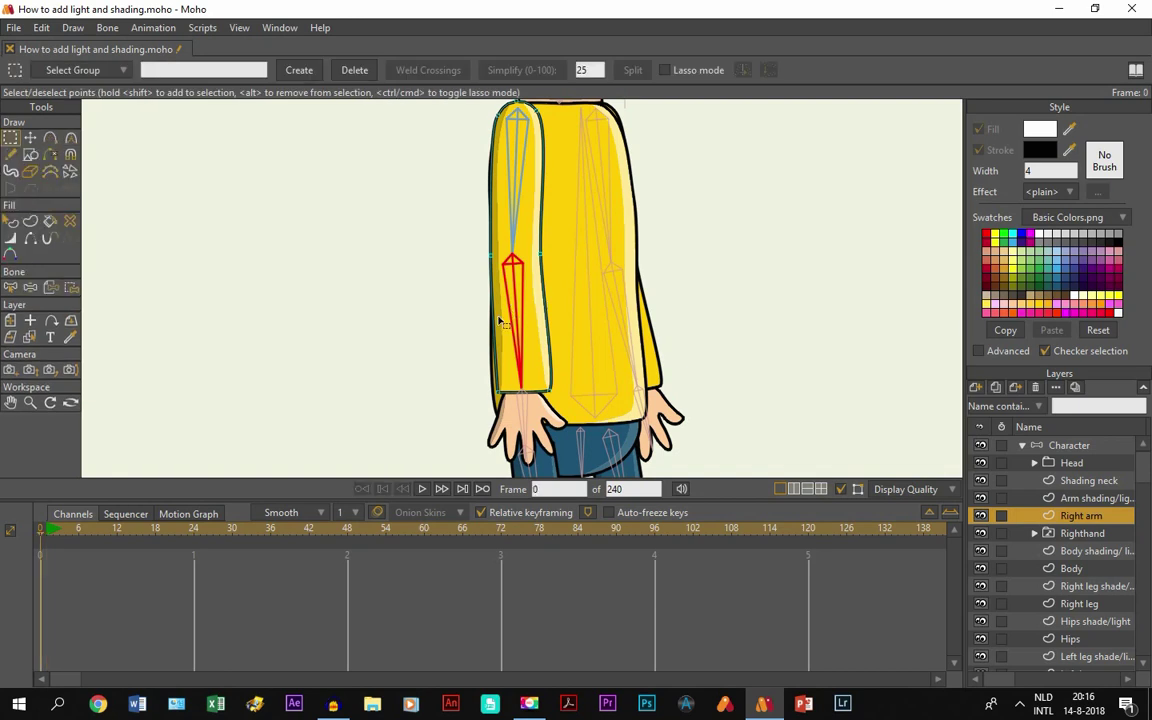
Step: Flexi-bind the arm shading/light layer to the upper arm and forearm bones of the front arm
{"action": "left_click", "coordinate": [1074, 500]}
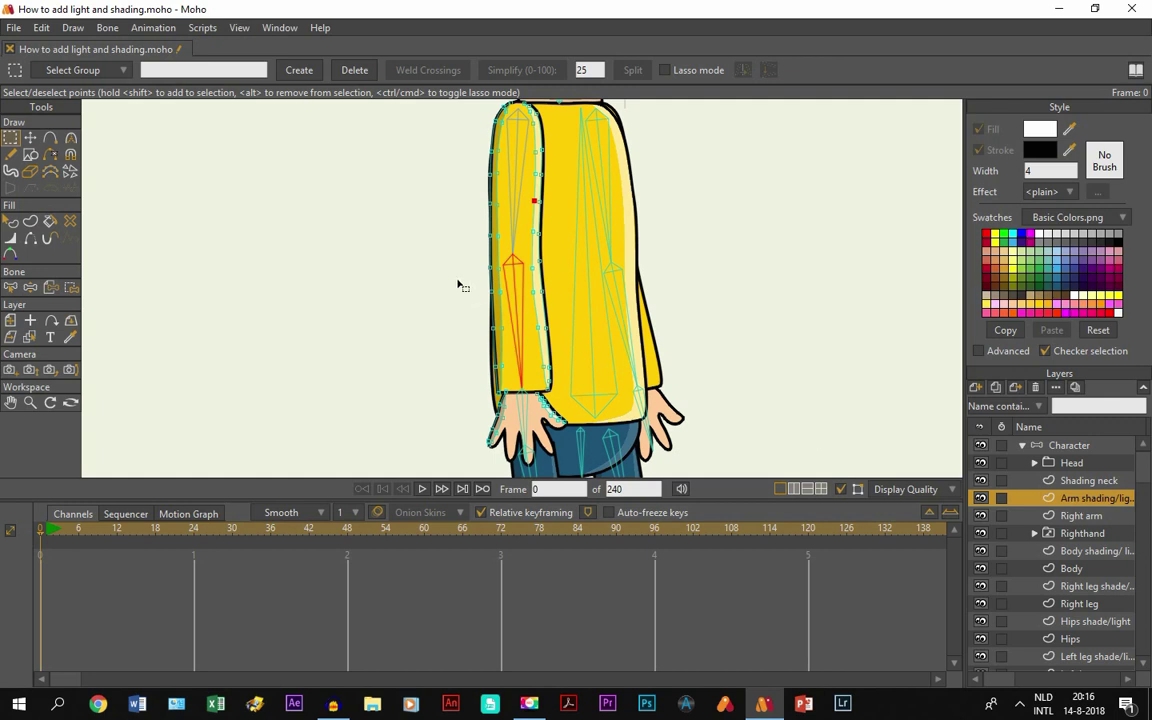
{"action": "left_click", "coordinate": [10, 288]}
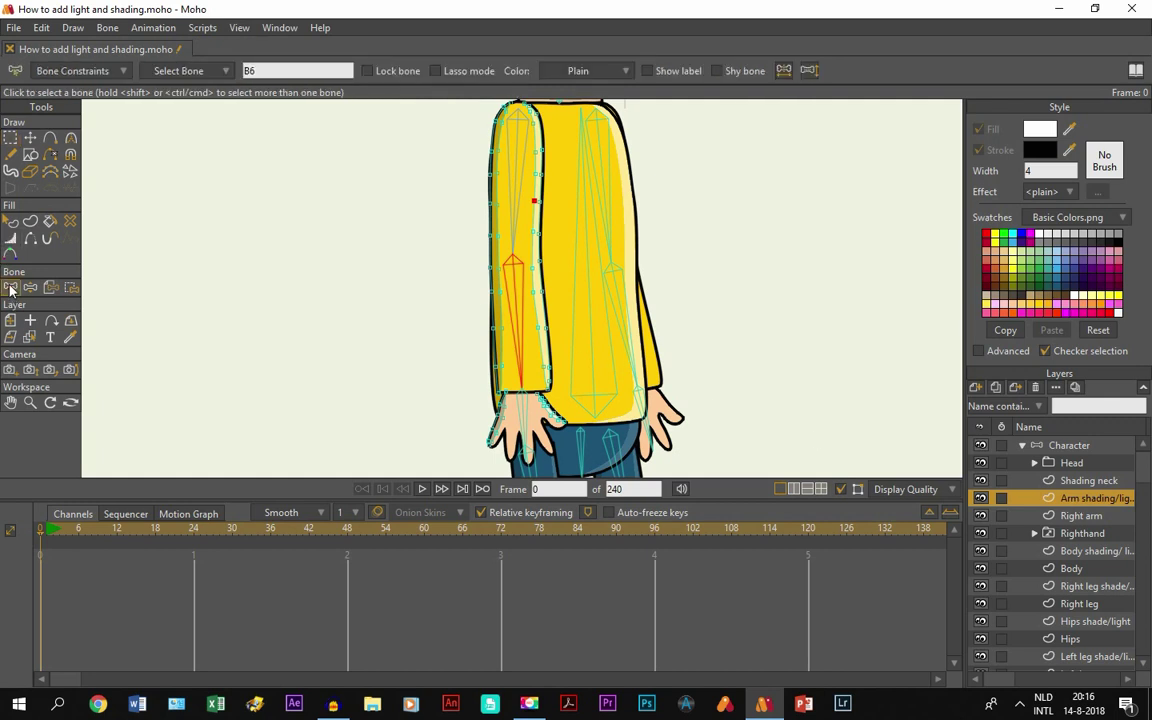
{"action": "left_click_drag", "start_coordinate": [430, 215], "coordinate": [522, 241]}
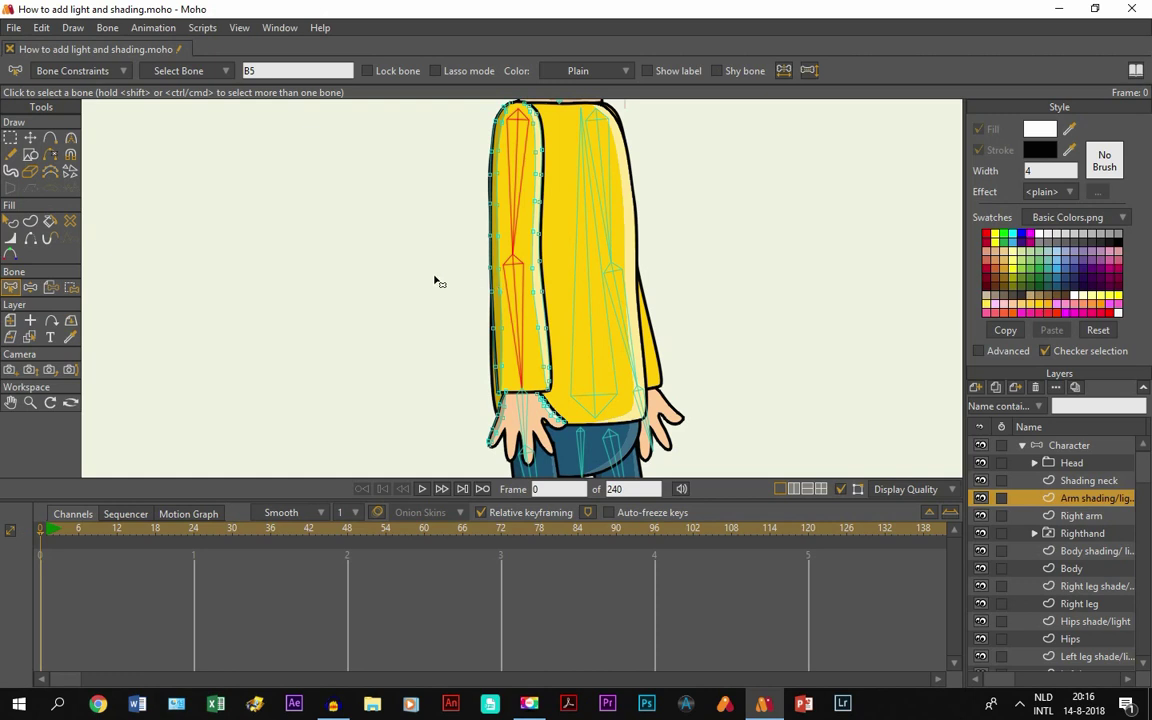
{"action": "left_click", "coordinate": [108, 28]}
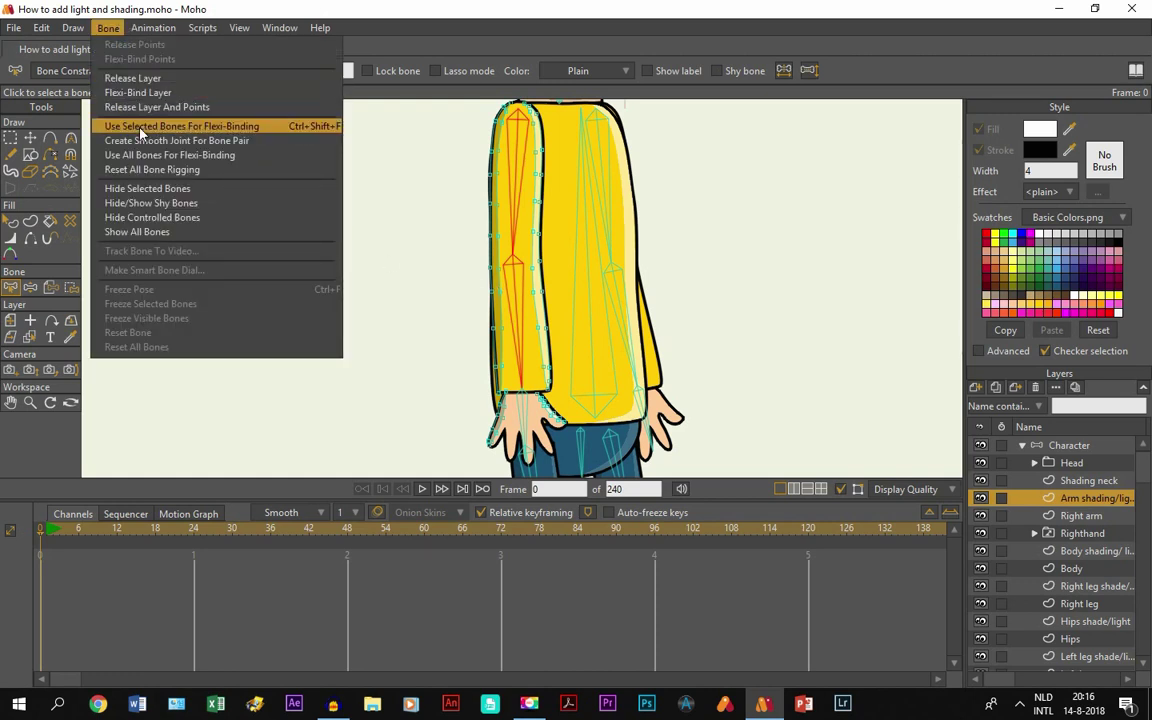
{"action": "left_click", "coordinate": [140, 128]}
Step: Test how the arm shading follows by moving the front arm's forearm bone with Manipulate Bones
{"action": "left_click", "coordinate": [30, 287]}
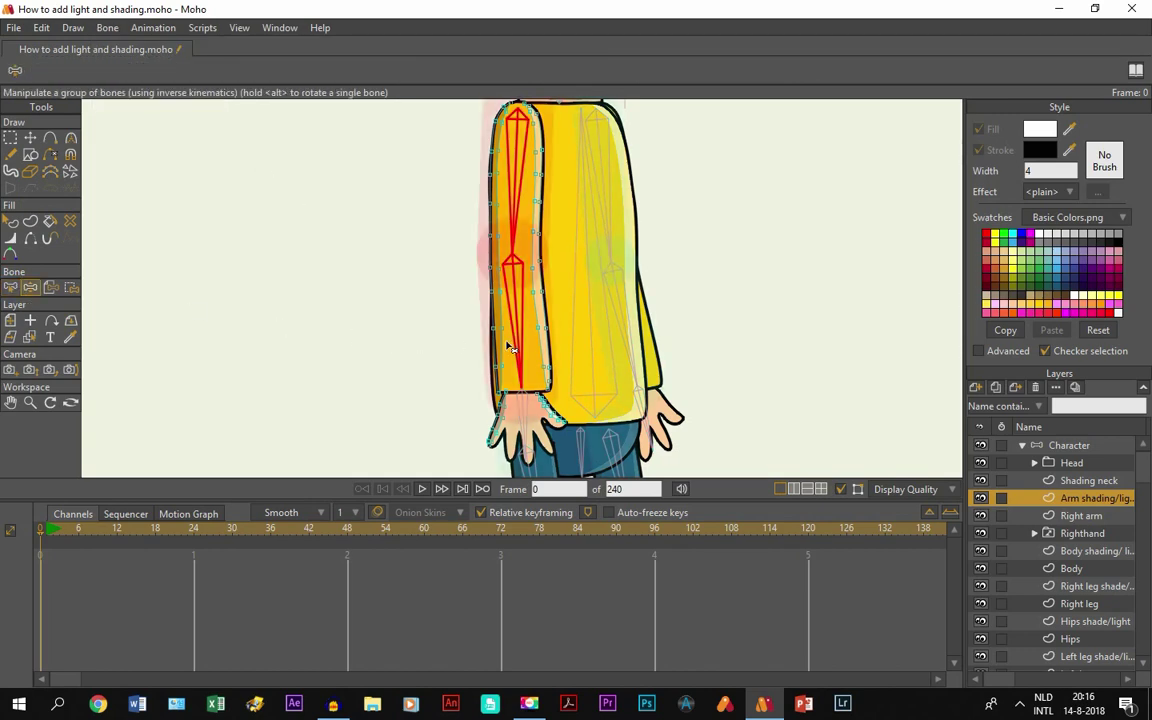
{"action": "left_click_drag", "start_coordinate": [509, 346], "coordinate": [593, 268]}
{"action": "key", "text": "g"}
{"action": "key", "text": "ctrl+Right"}
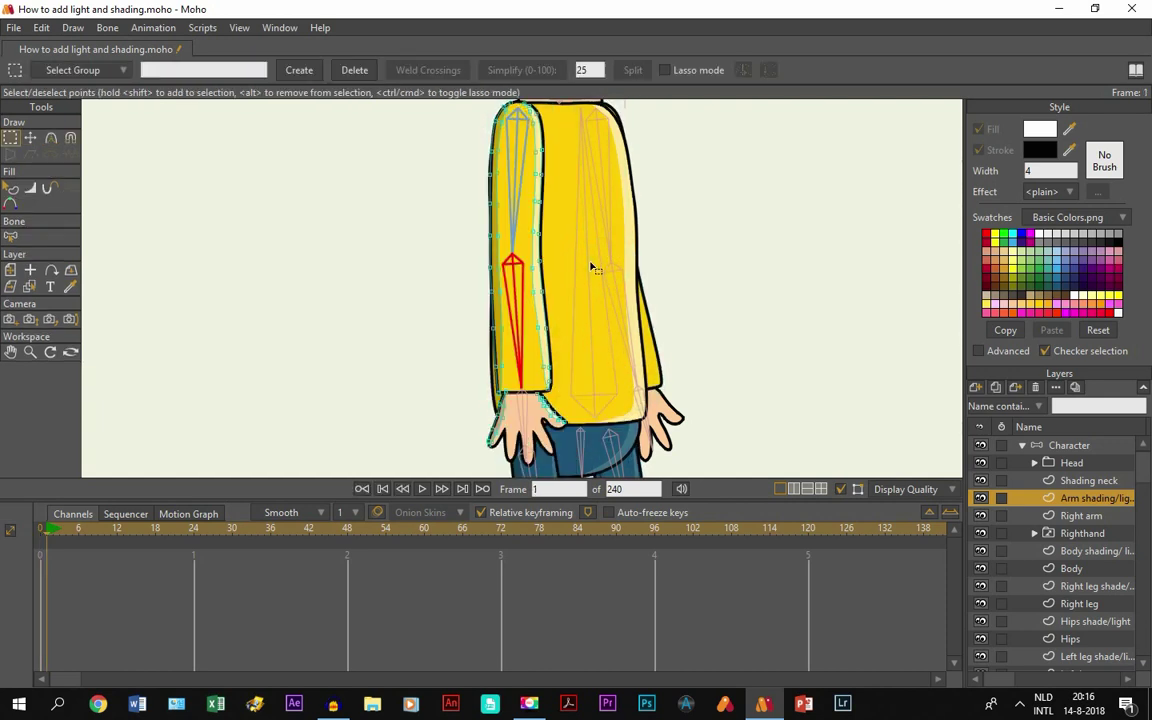
{"action": "key", "text": "ctrl+Left"}
Step: Hide the Body layer to expose the whole far arm
{"action": "key", "text": "space"}
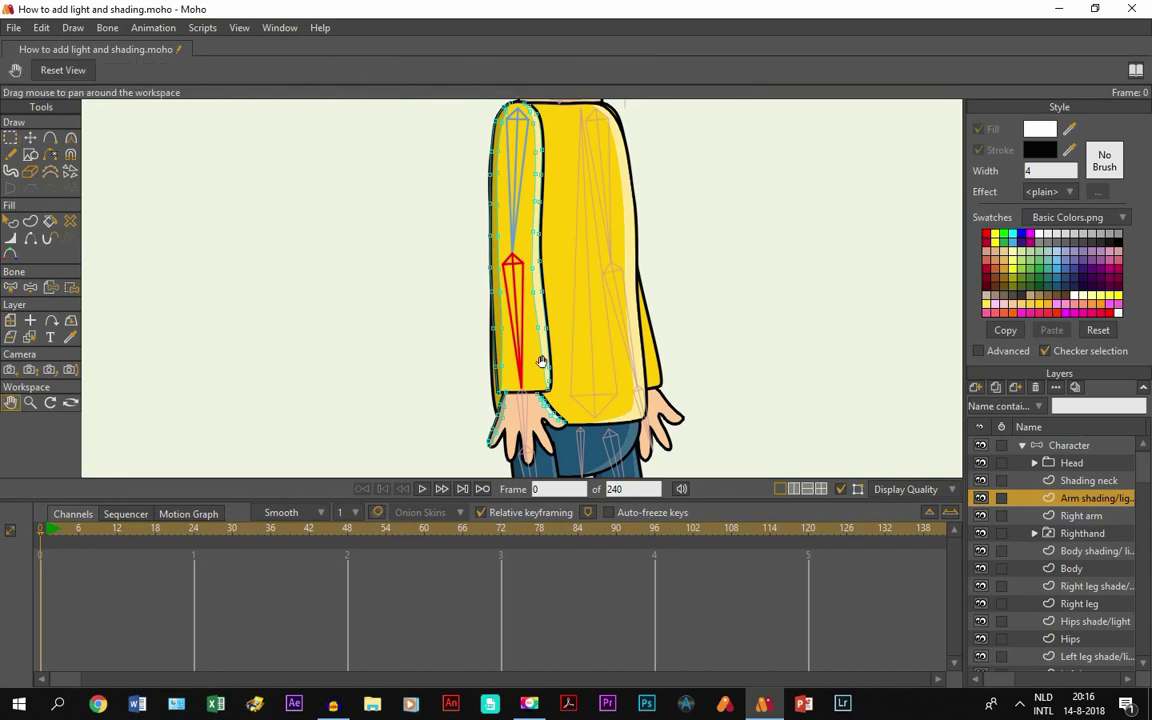
{"action": "left_click_drag", "start_coordinate": [541, 361], "coordinate": [465, 361]}
{"action": "scroll", "coordinate": [1056, 536], "scroll_direction": "down", "scroll_amount": 1}
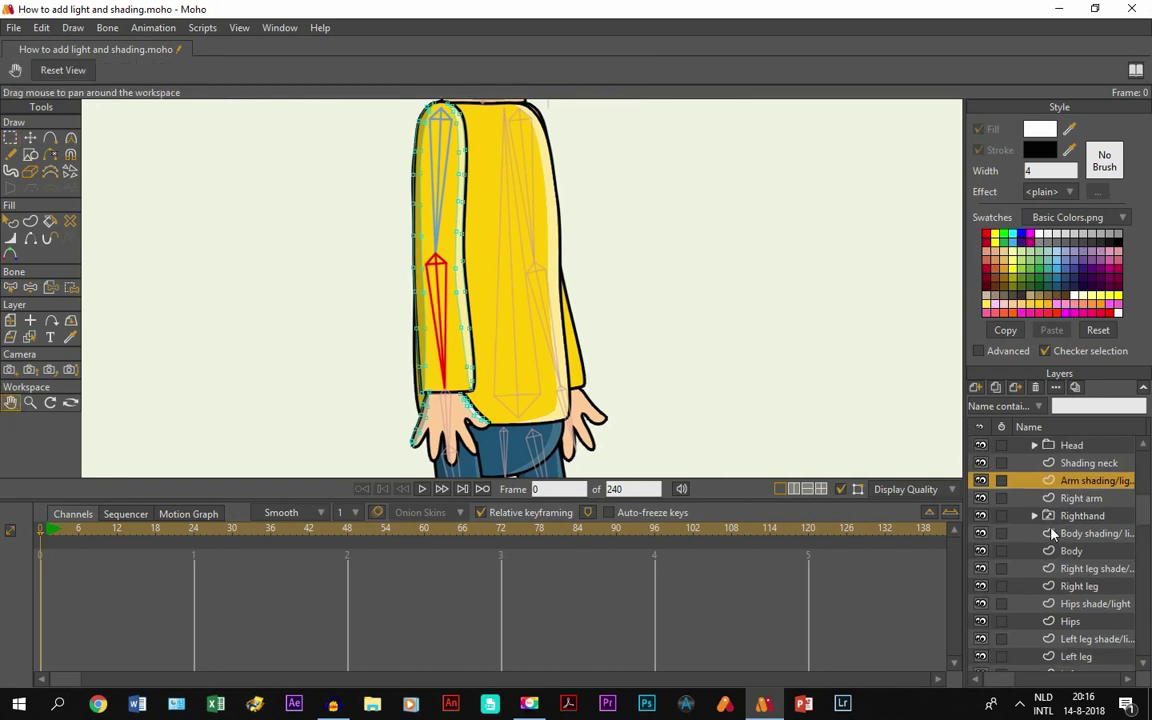
{"action": "scroll", "coordinate": [1052, 535], "scroll_direction": "up", "scroll_amount": 1}
{"action": "left_click", "coordinate": [980, 568]}
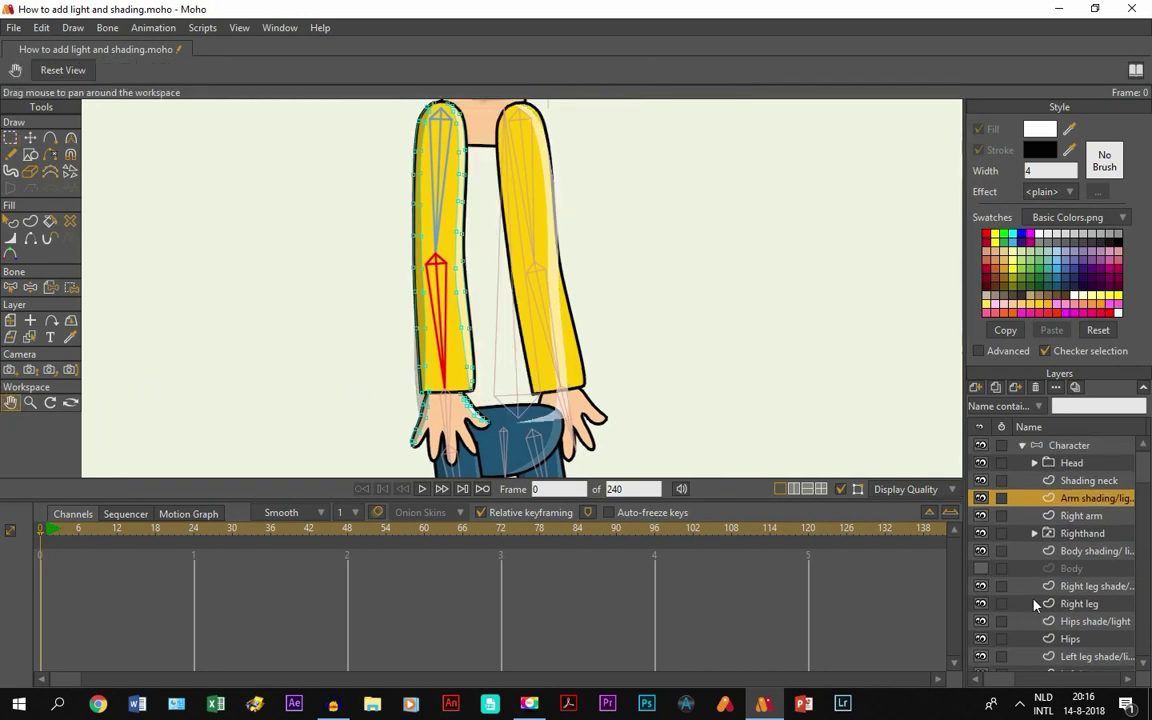
Step: Flexi-bind the Left arm layer to the upper arm and forearm bones of the far arm
{"action": "scroll", "coordinate": [1045, 606], "scroll_direction": "down", "scroll_amount": 2}
{"action": "scroll", "coordinate": [1052, 606], "scroll_direction": "down", "scroll_amount": 2}
{"action": "left_click", "coordinate": [1058, 621]}
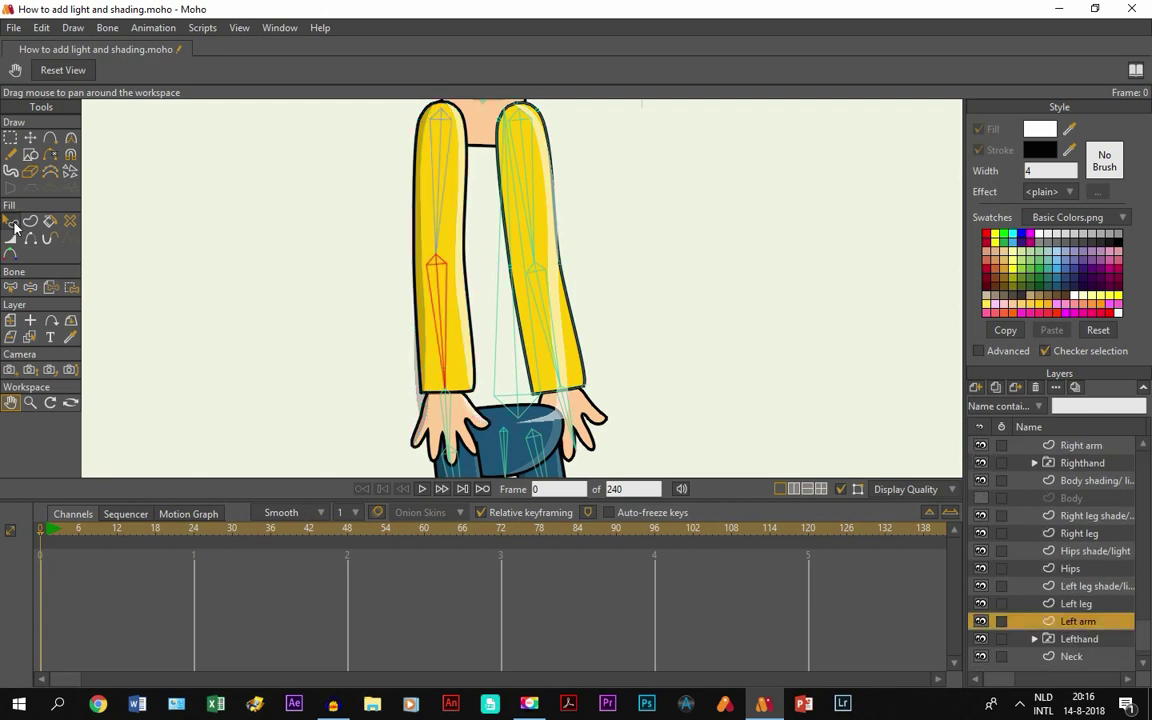
{"action": "left_click", "coordinate": [10, 287]}
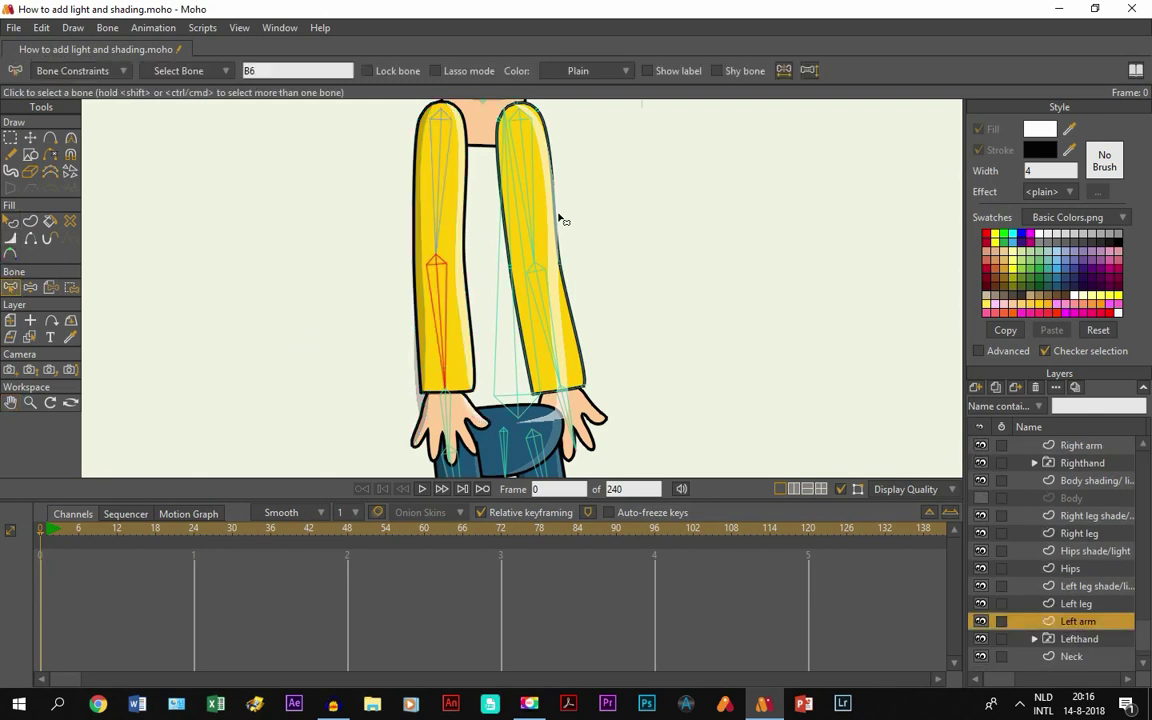
{"action": "left_click", "coordinate": [535, 292]}
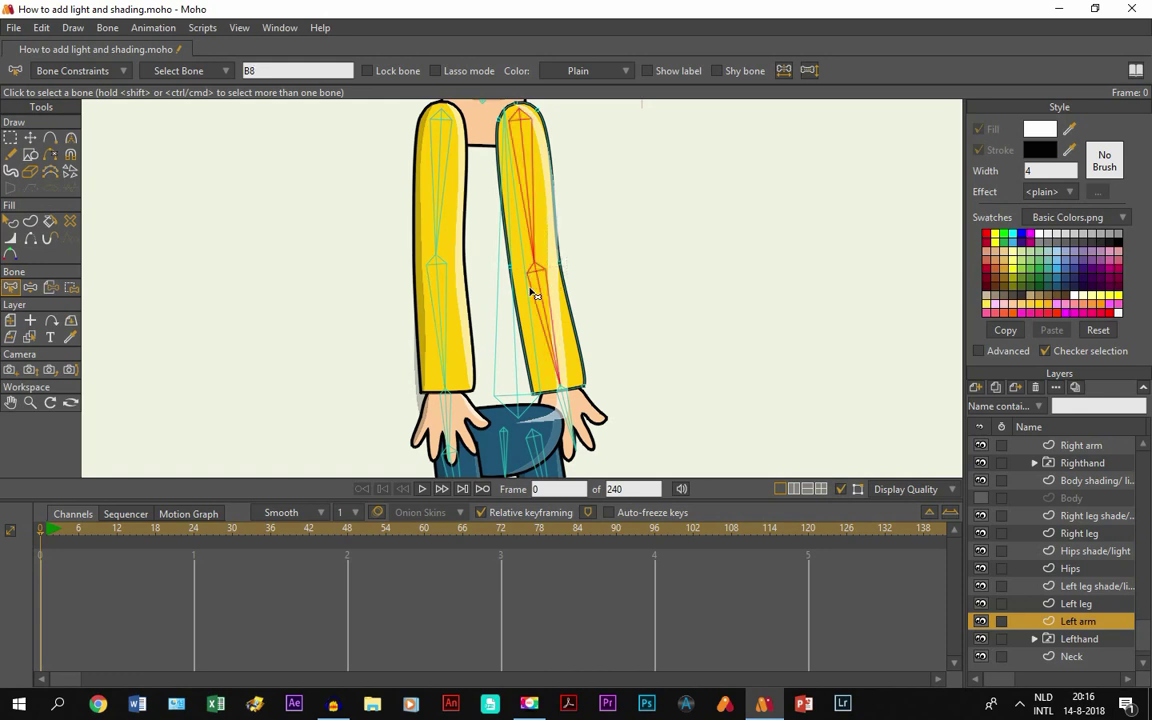
{"action": "left_click", "coordinate": [108, 27]}
{"action": "left_click", "coordinate": [117, 130]}
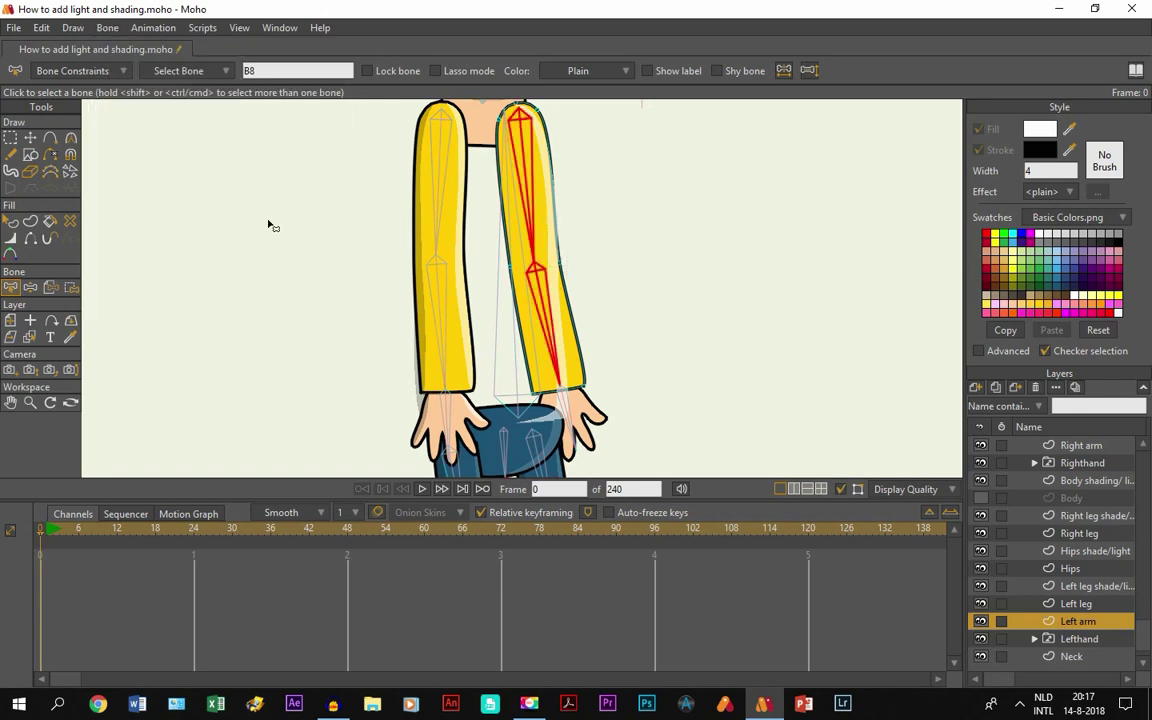
Step: Show the hidden Body layer again and bring both legs into close view
{"action": "left_click", "coordinate": [10, 402]}
{"action": "left_click_drag", "start_coordinate": [592, 358], "coordinate": [524, 372]}
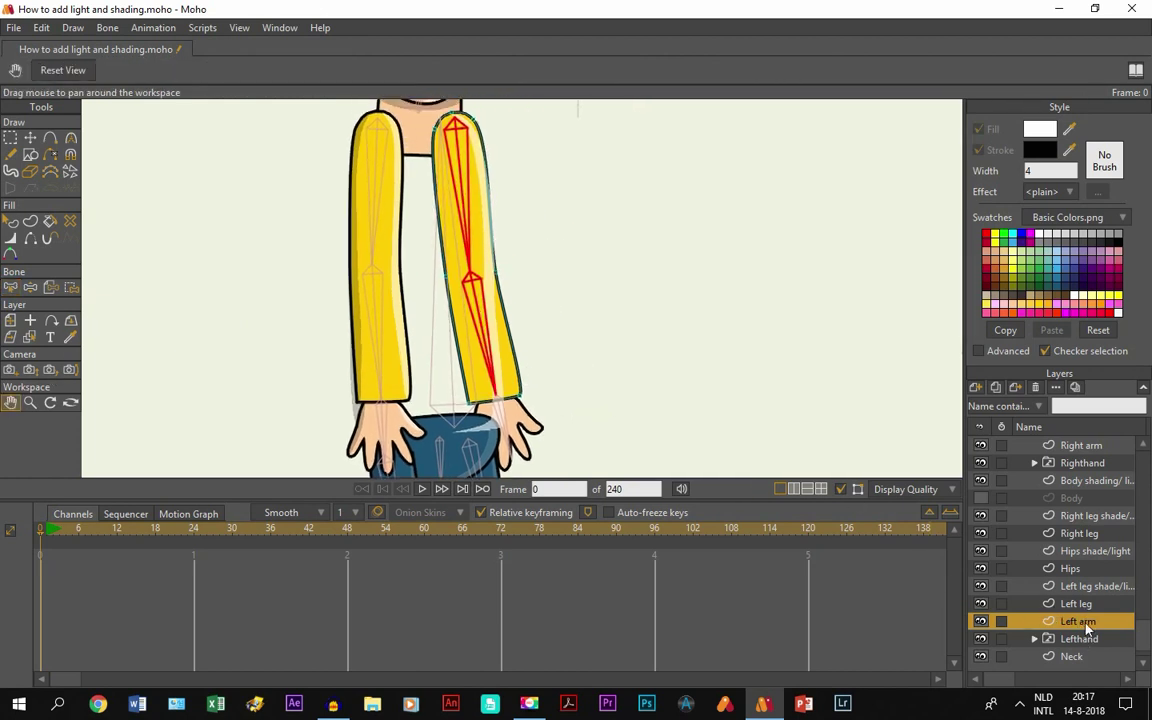
{"action": "left_click", "coordinate": [1090, 588]}
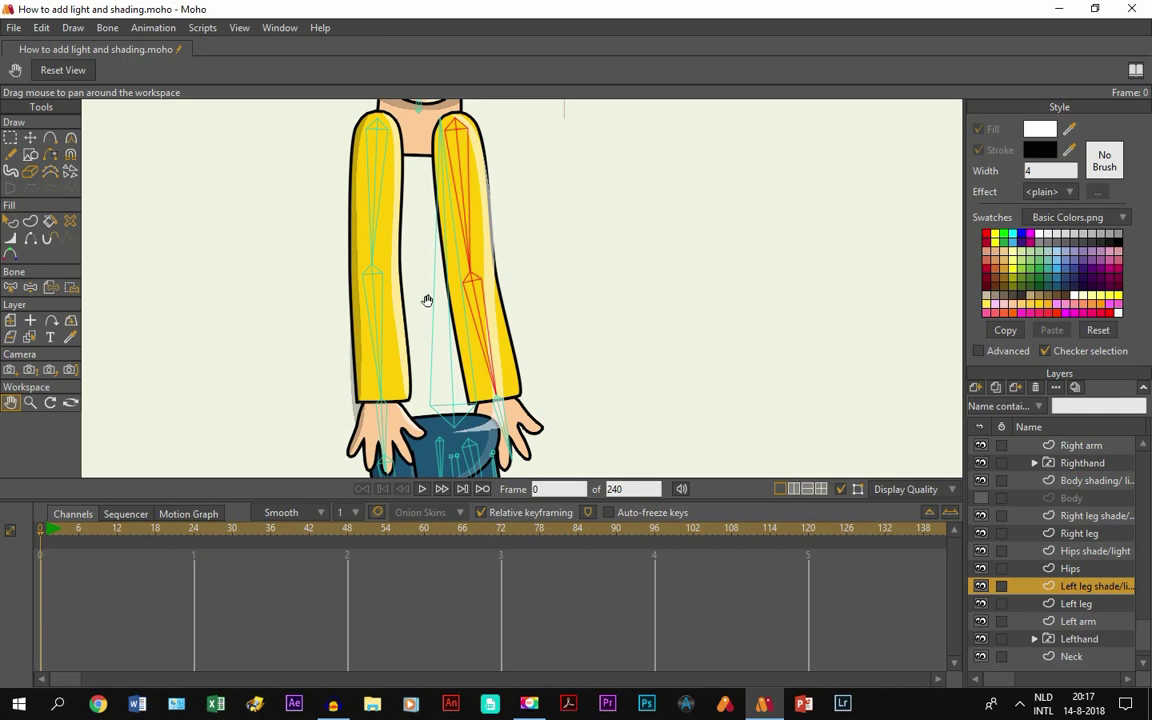
{"action": "scroll", "coordinate": [498, 250], "scroll_direction": "down", "scroll_amount": 1}
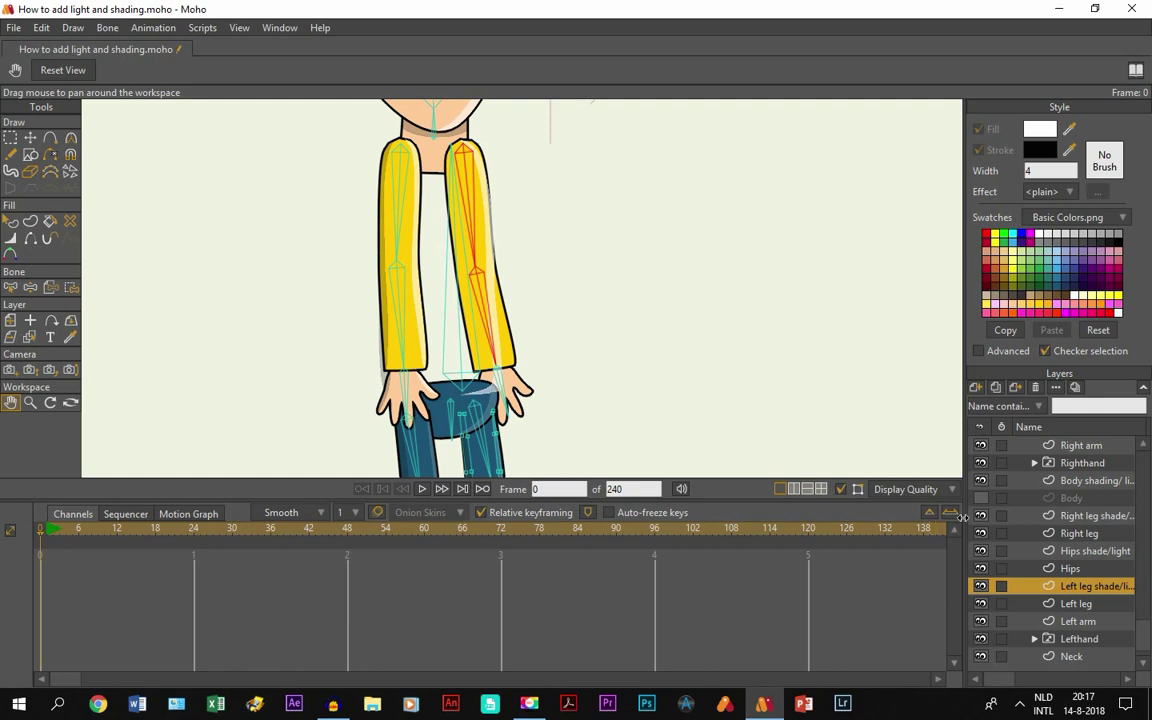
{"action": "left_click", "coordinate": [981, 498]}
{"action": "left_click_drag", "start_coordinate": [416, 354], "coordinate": [420, 212]}
{"action": "scroll", "coordinate": [420, 420], "scroll_direction": "up", "scroll_amount": 2}
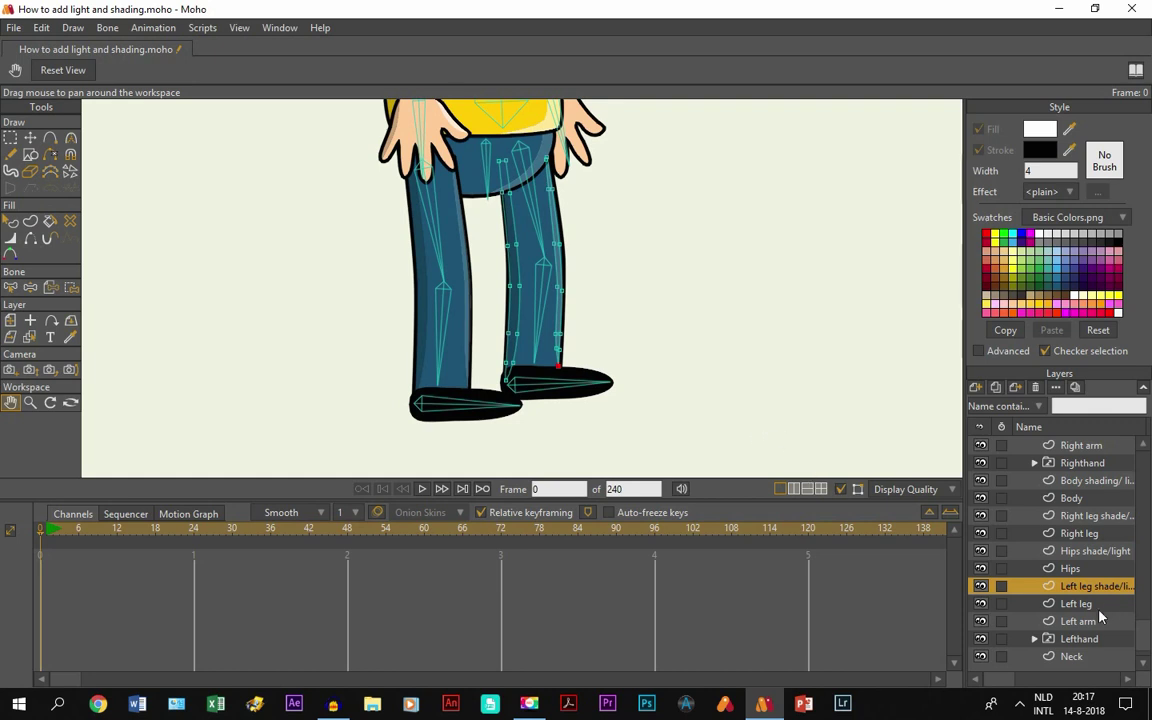
Step: Flexi-bind the Right leg layer to the thigh, shin and foot bones of the front leg
{"action": "left_click", "coordinate": [1062, 535]}
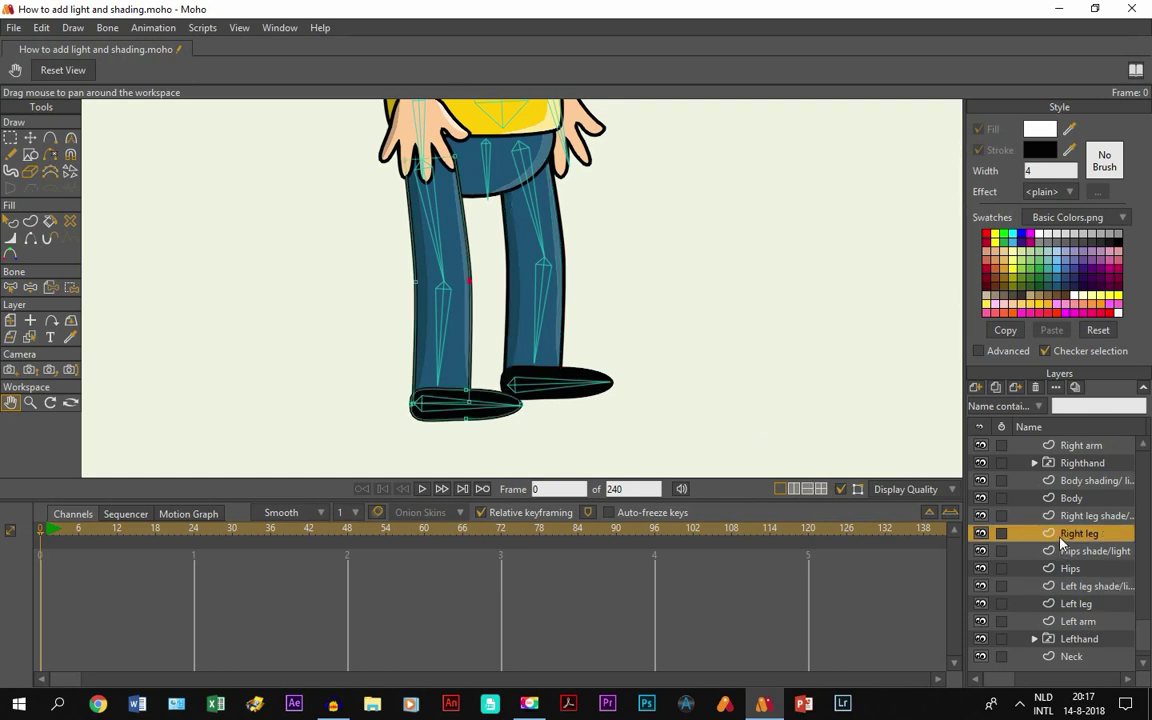
{"action": "left_click", "coordinate": [11, 287]}
{"action": "left_click_drag", "start_coordinate": [317, 253], "coordinate": [420, 324]}
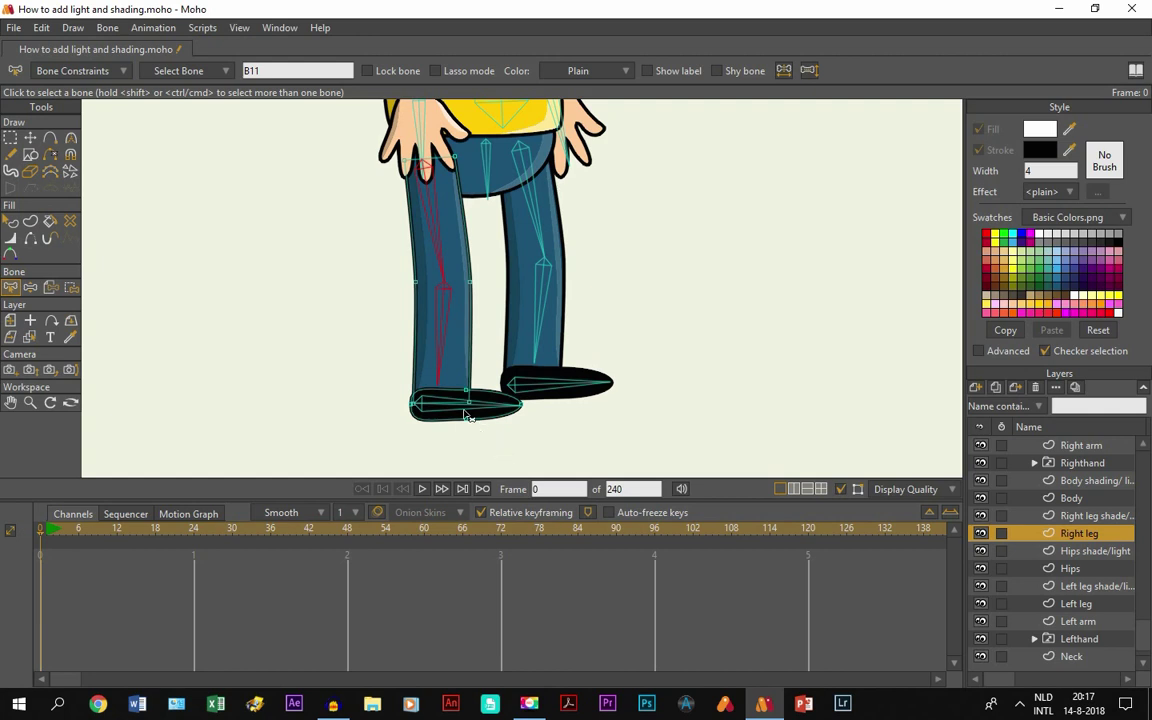
{"action": "left_click_drag", "start_coordinate": [378, 229], "coordinate": [455, 443]}
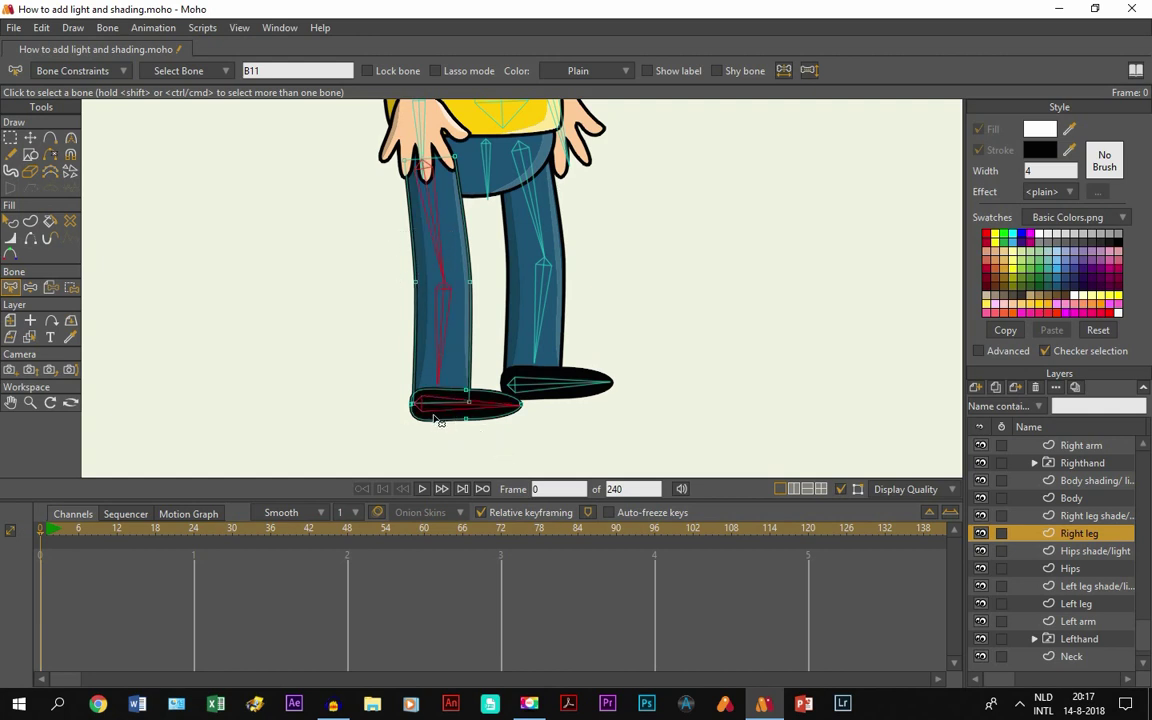
{"action": "left_click", "coordinate": [108, 27]}
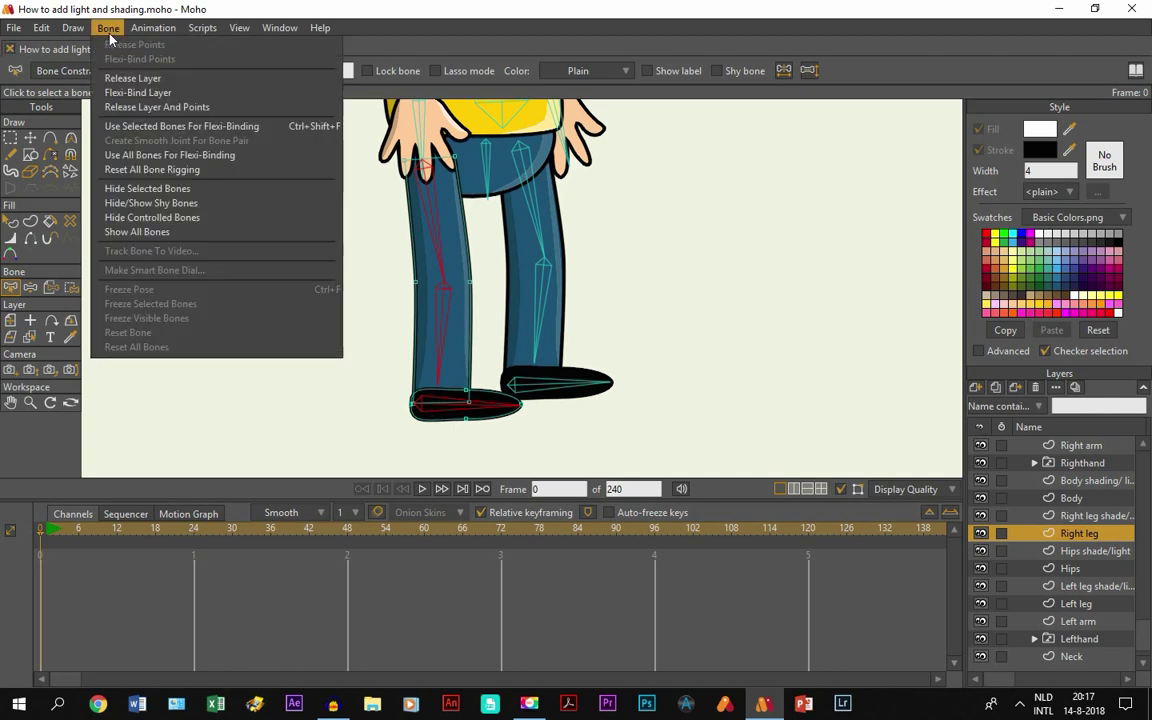
{"action": "left_click", "coordinate": [115, 126]}
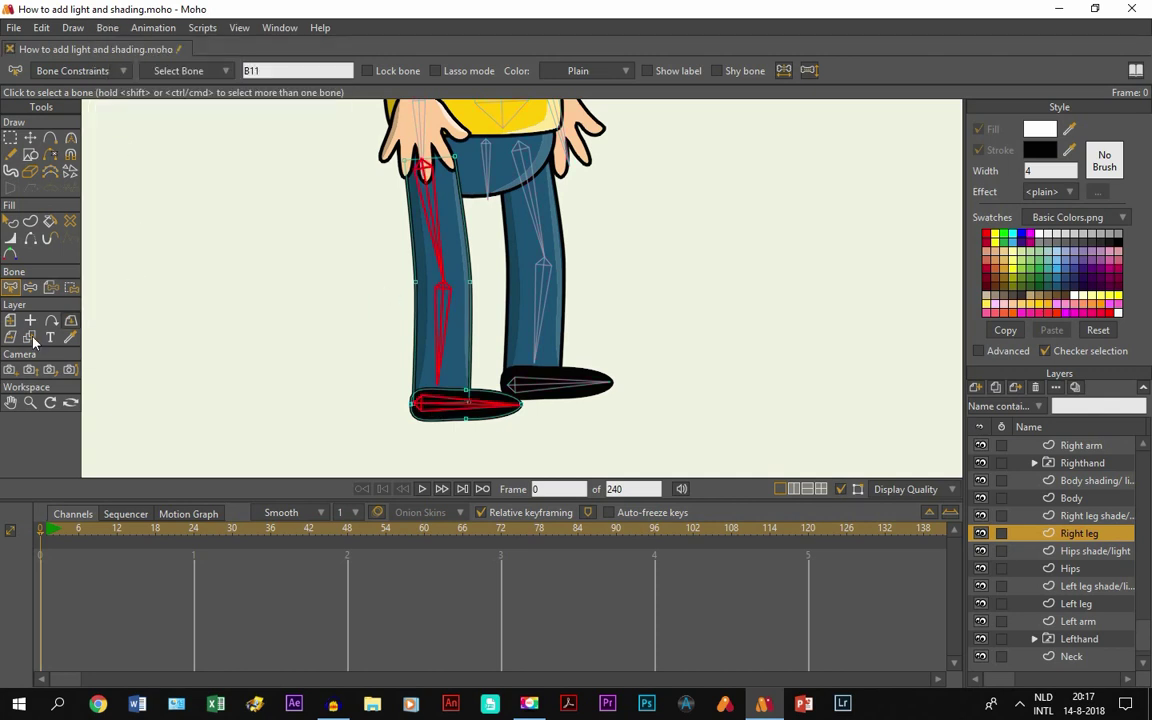
Step: Test the Right leg layer's binding by bending the front leg's shin bone with Manipulate Bones
{"action": "left_click", "coordinate": [31, 288]}
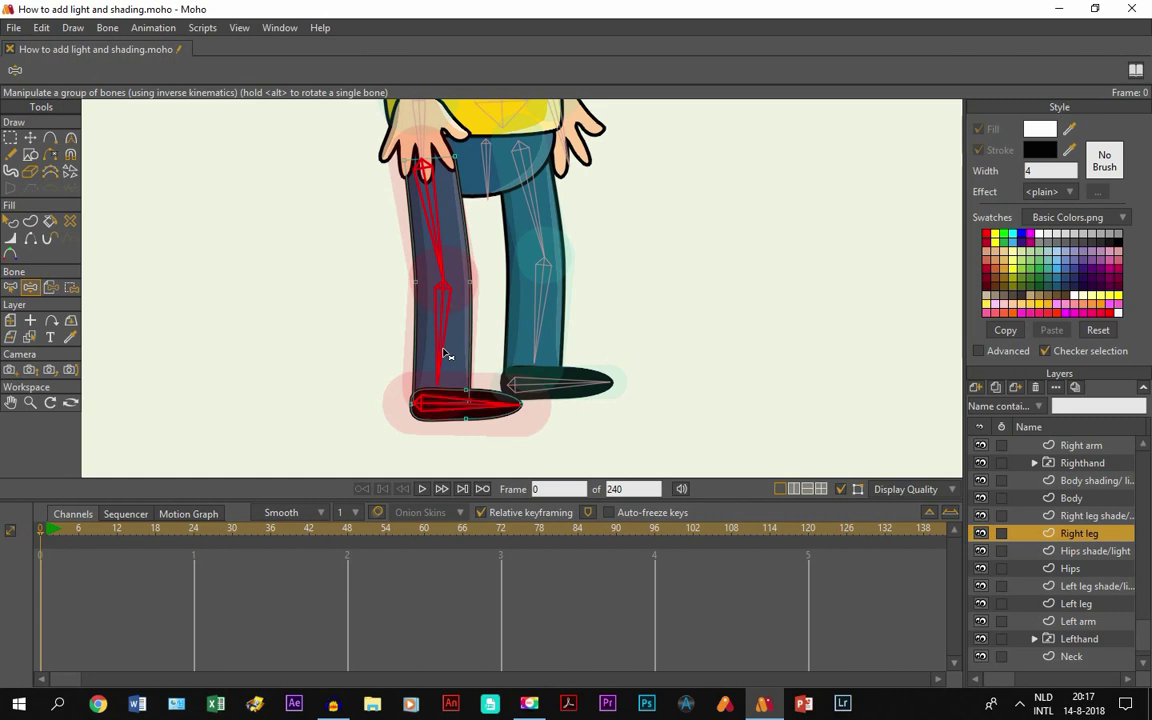
{"action": "left_click_drag", "start_coordinate": [437, 352], "coordinate": [452, 300]}
{"action": "left_click", "coordinate": [10, 137]}
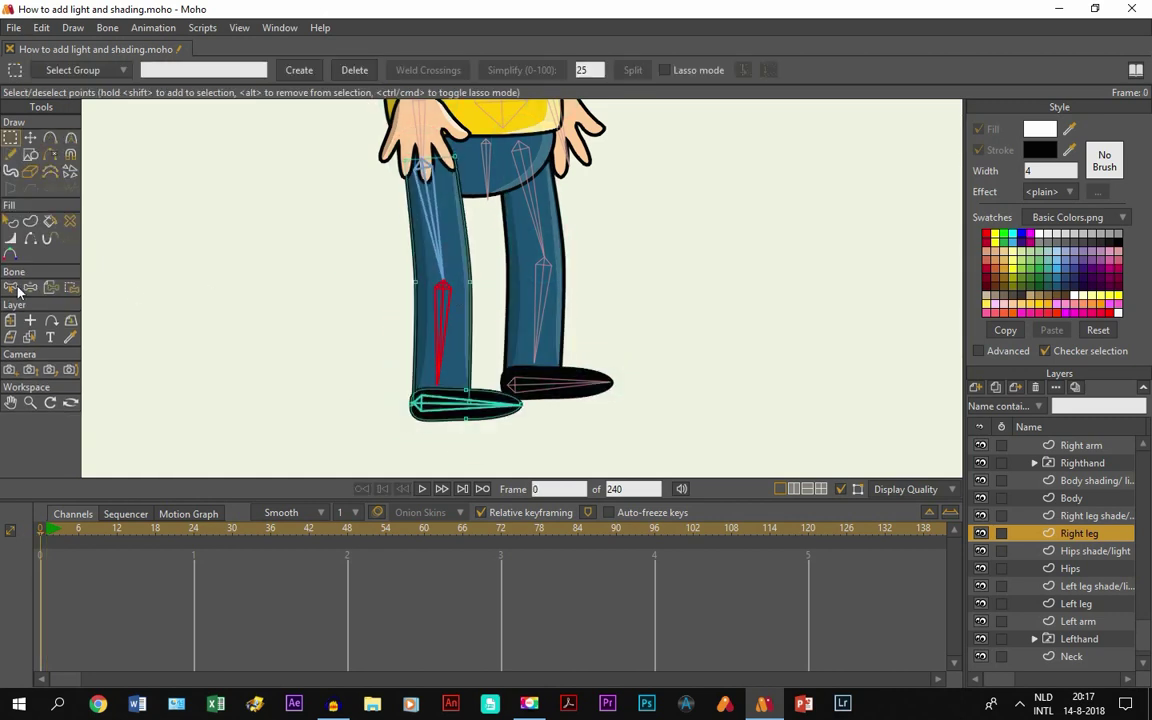
Step: Flexi-bind the Right leg shade/light layer to the front leg's thigh and shin bones only
{"action": "left_click", "coordinate": [1082, 516]}
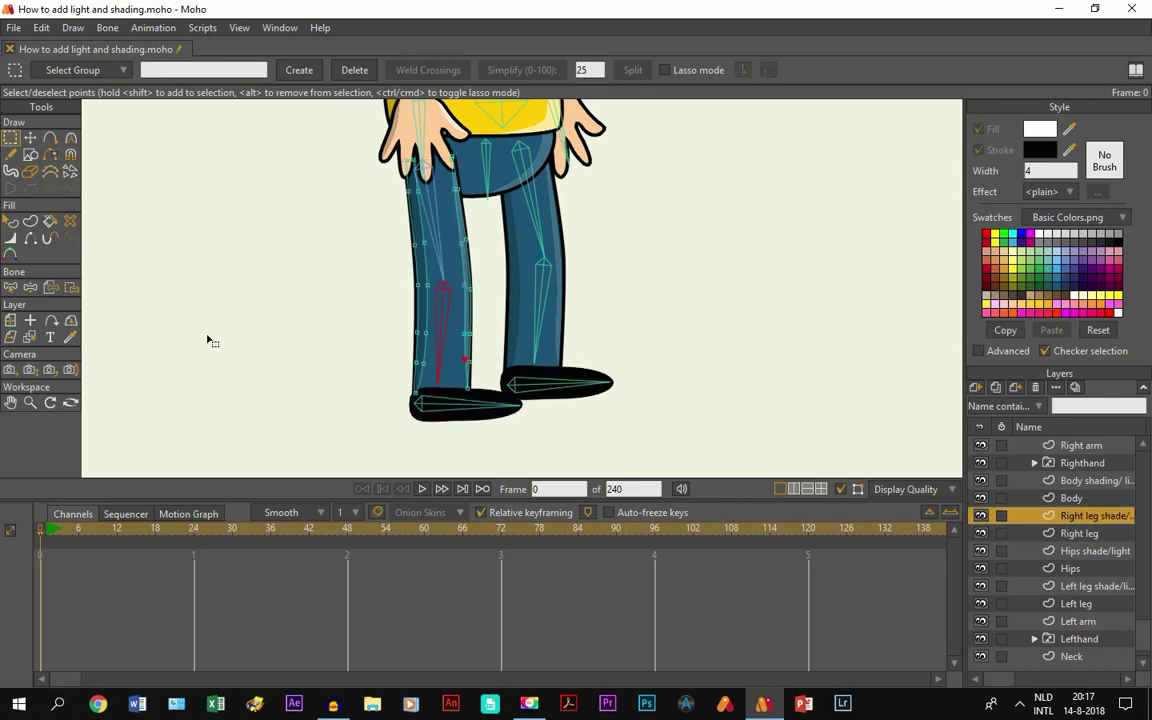
{"action": "left_click", "coordinate": [10, 287]}
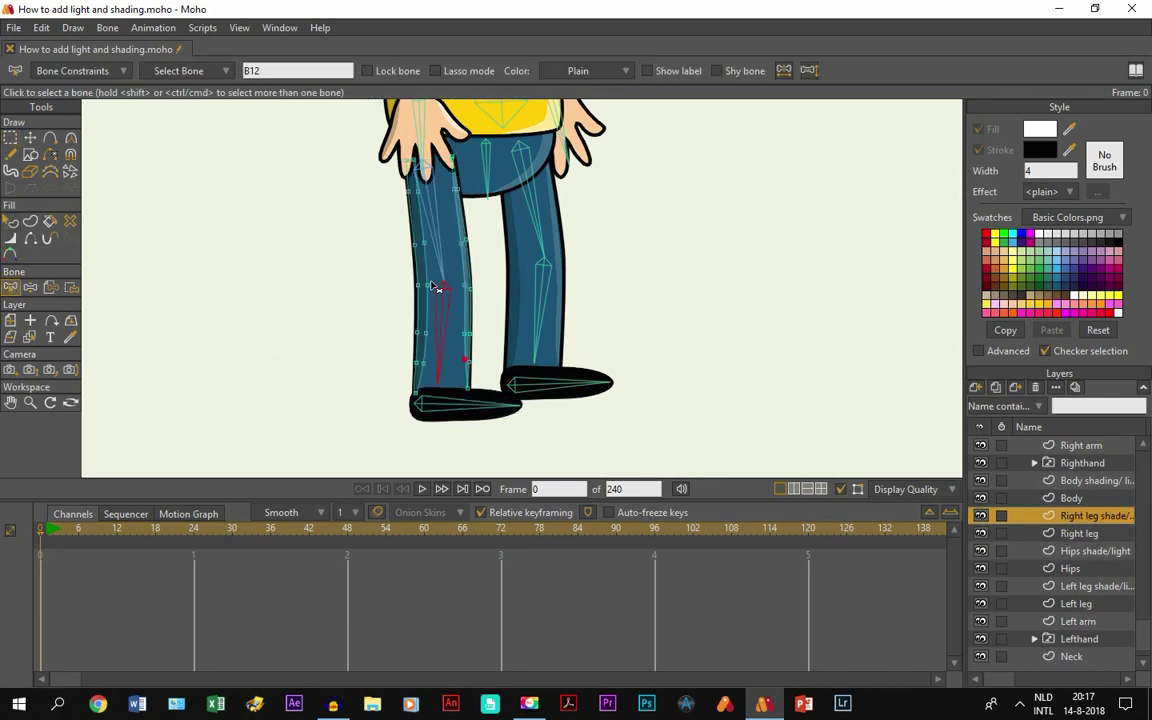
{"action": "left_click_drag", "start_coordinate": [369, 218], "coordinate": [462, 353]}
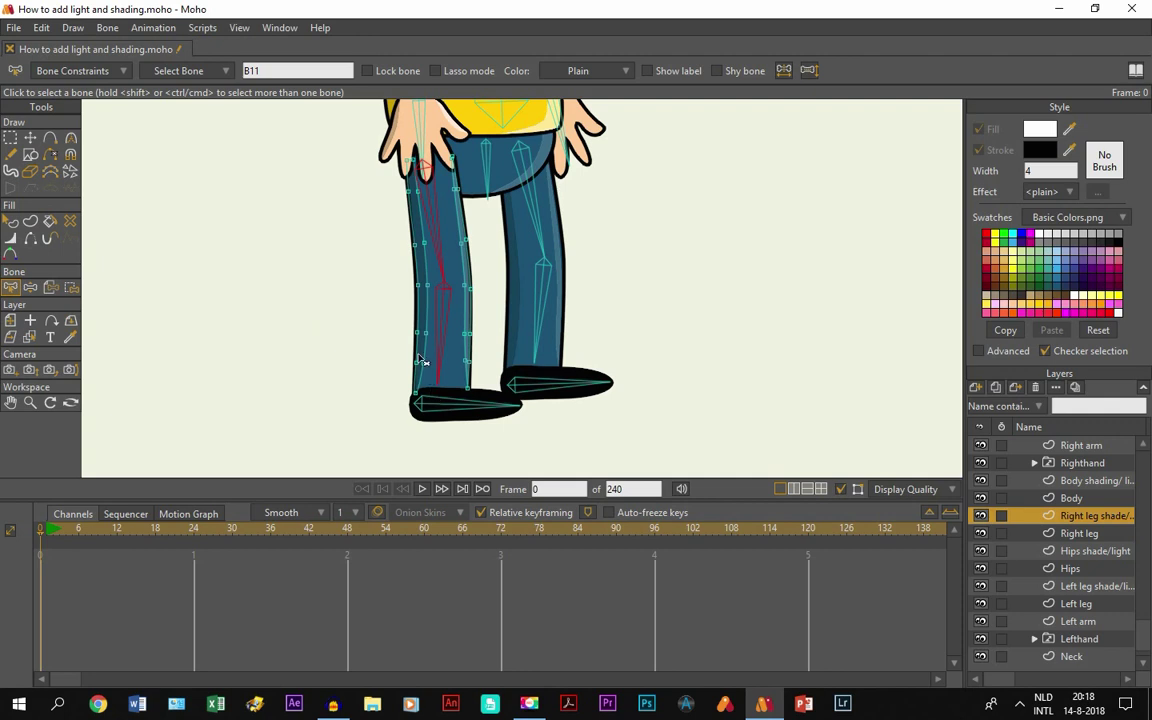
{"action": "left_click", "coordinate": [107, 28]}
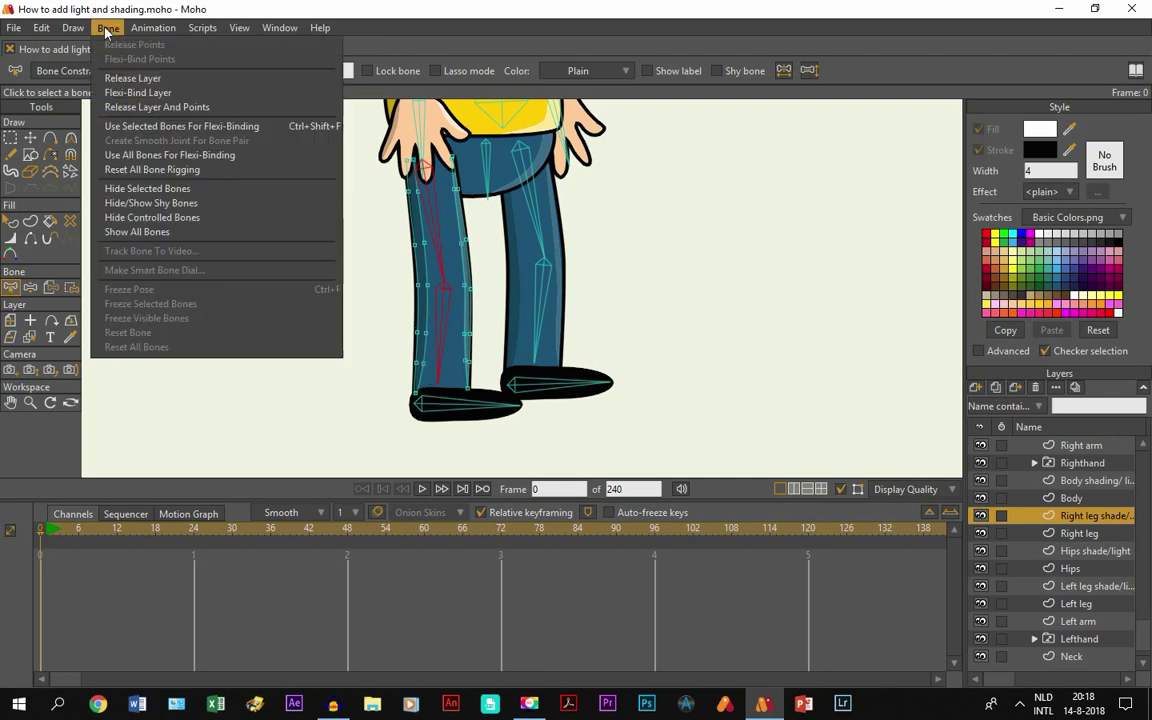
{"action": "left_click", "coordinate": [143, 132]}
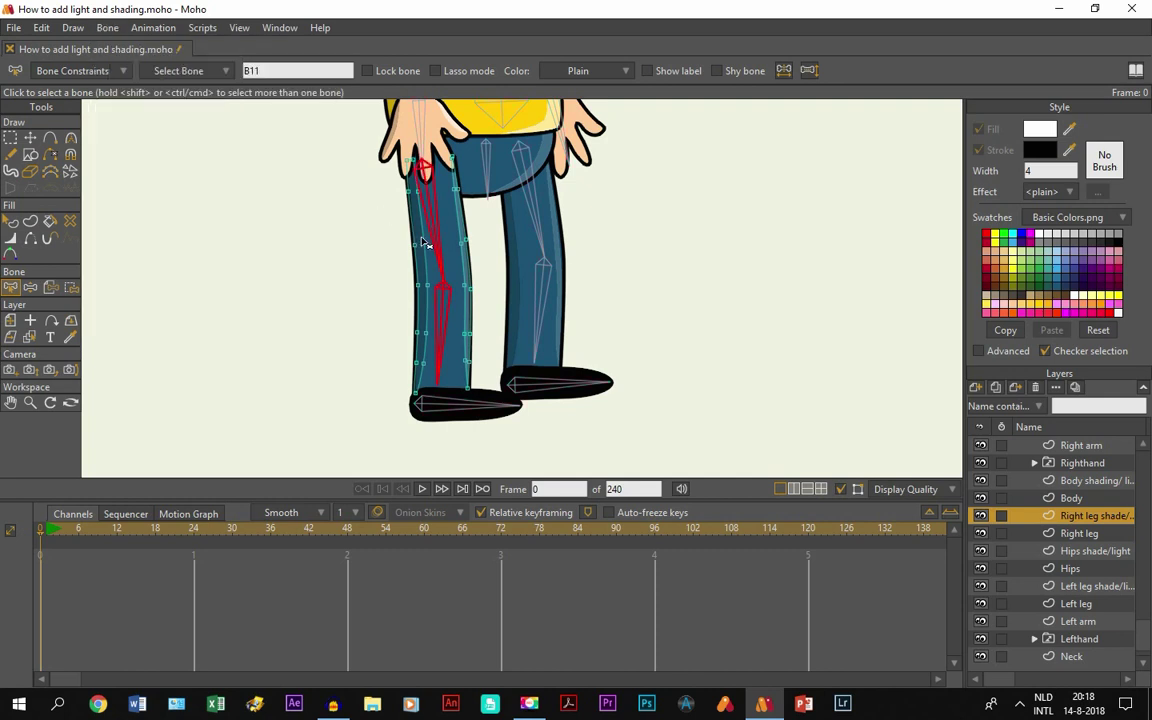
Step: Test how the front leg's shading follows its bones with Manipulate Bones
{"action": "left_click", "coordinate": [30, 287]}
{"action": "left_click_drag", "start_coordinate": [385, 306], "coordinate": [404, 315]}
{"action": "key", "text": "g"}
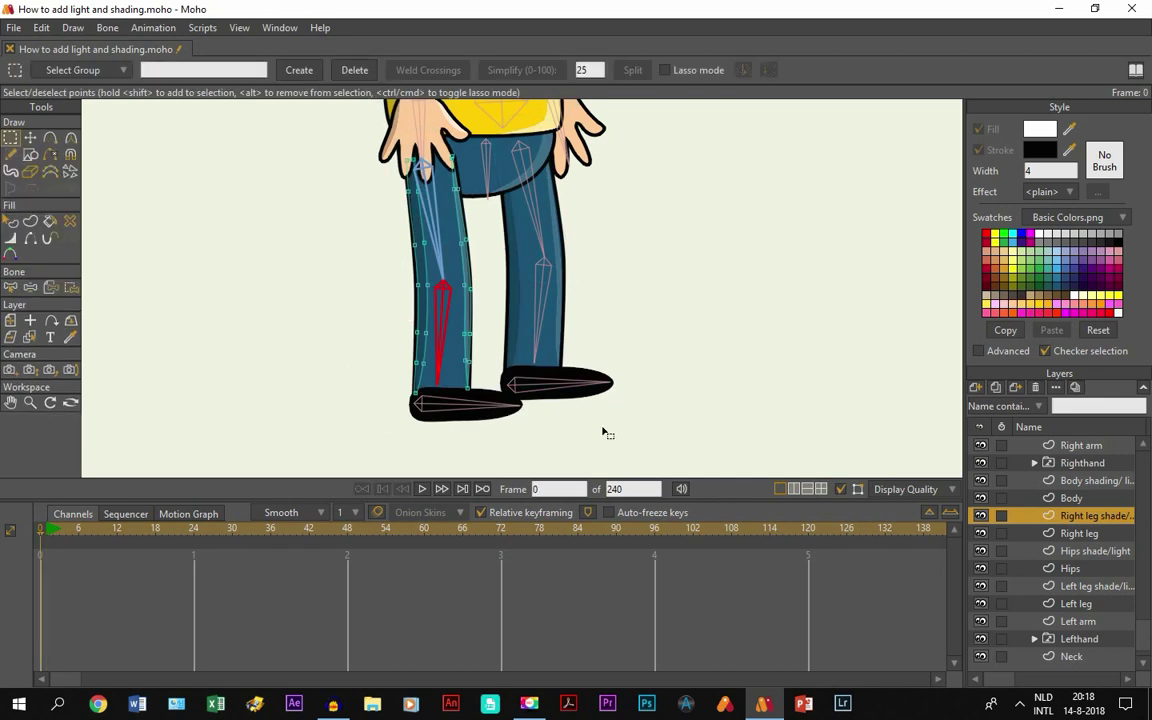
Step: Flexi-bind the Left leg layer to the thigh, shin and foot bones of the far leg
{"action": "left_click", "coordinate": [1076, 536]}
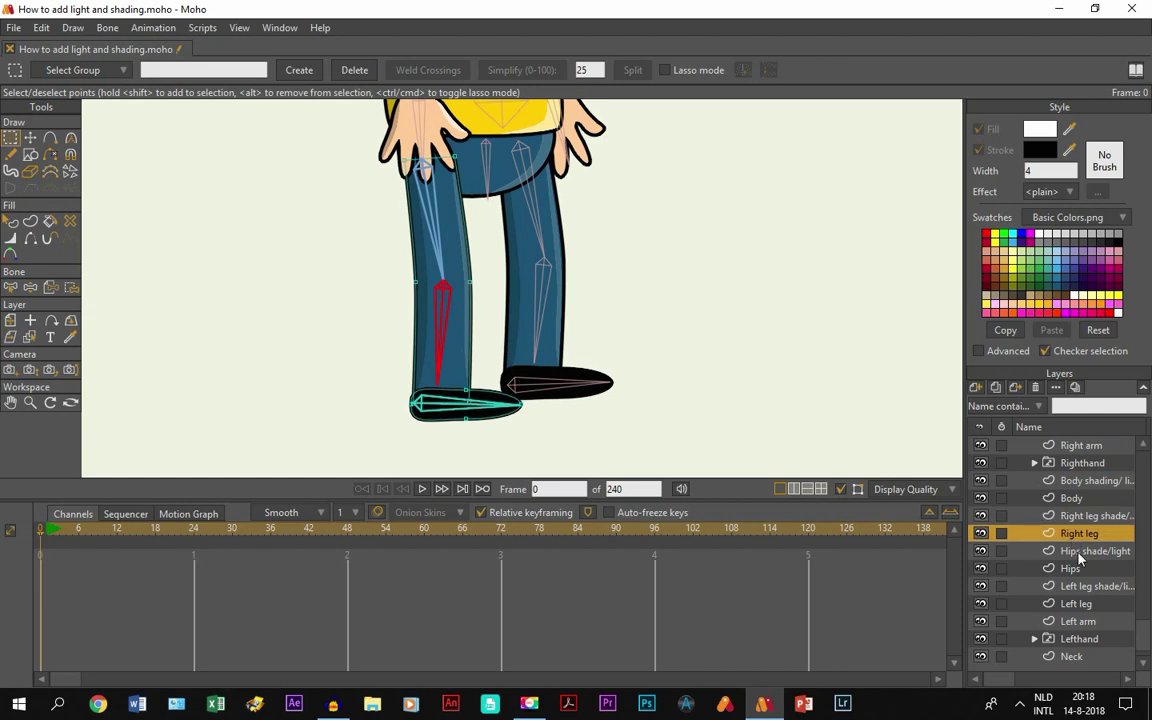
{"action": "left_click", "coordinate": [1075, 604]}
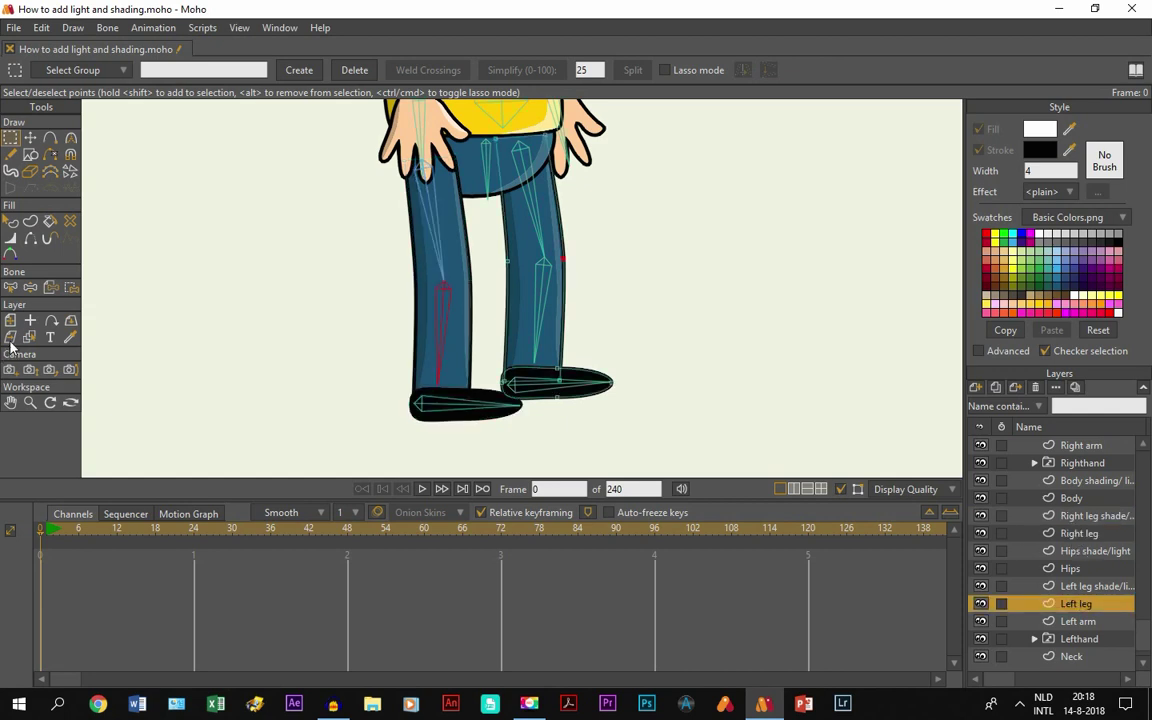
{"action": "left_click", "coordinate": [10, 287]}
{"action": "left_click_drag", "start_coordinate": [617, 244], "coordinate": [525, 338]}
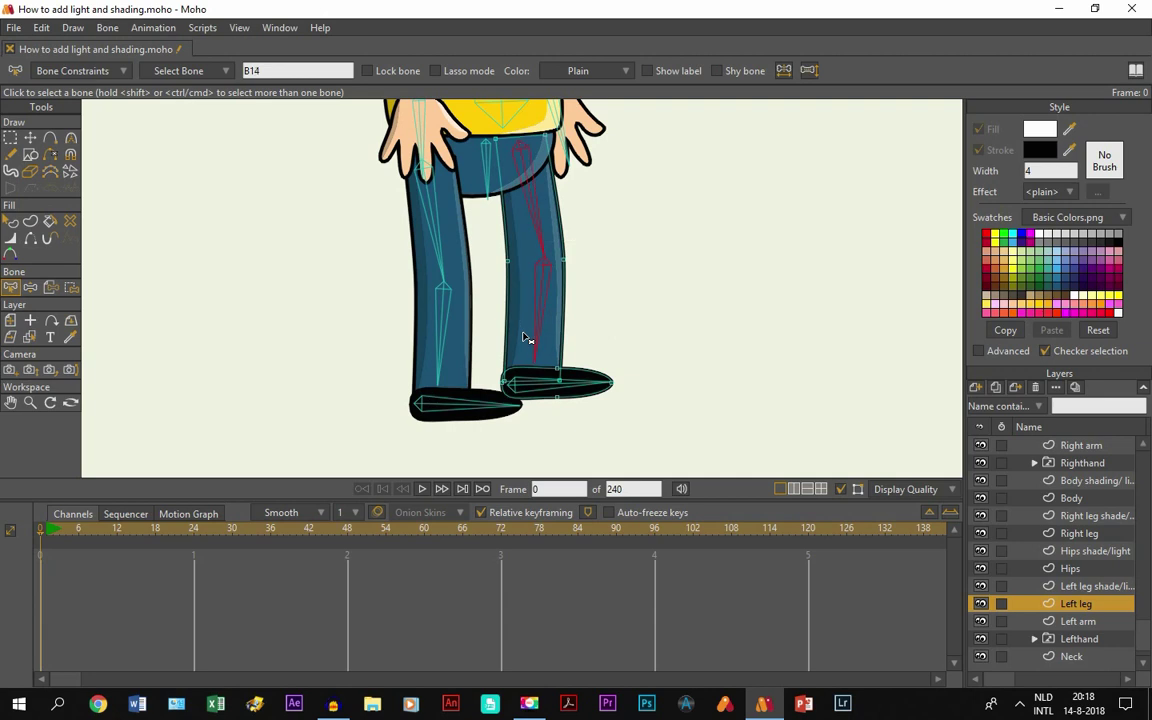
{"action": "left_click", "coordinate": [107, 27]}
{"action": "left_click", "coordinate": [140, 127]}
{"action": "left_click_drag", "start_coordinate": [668, 218], "coordinate": [528, 410]}
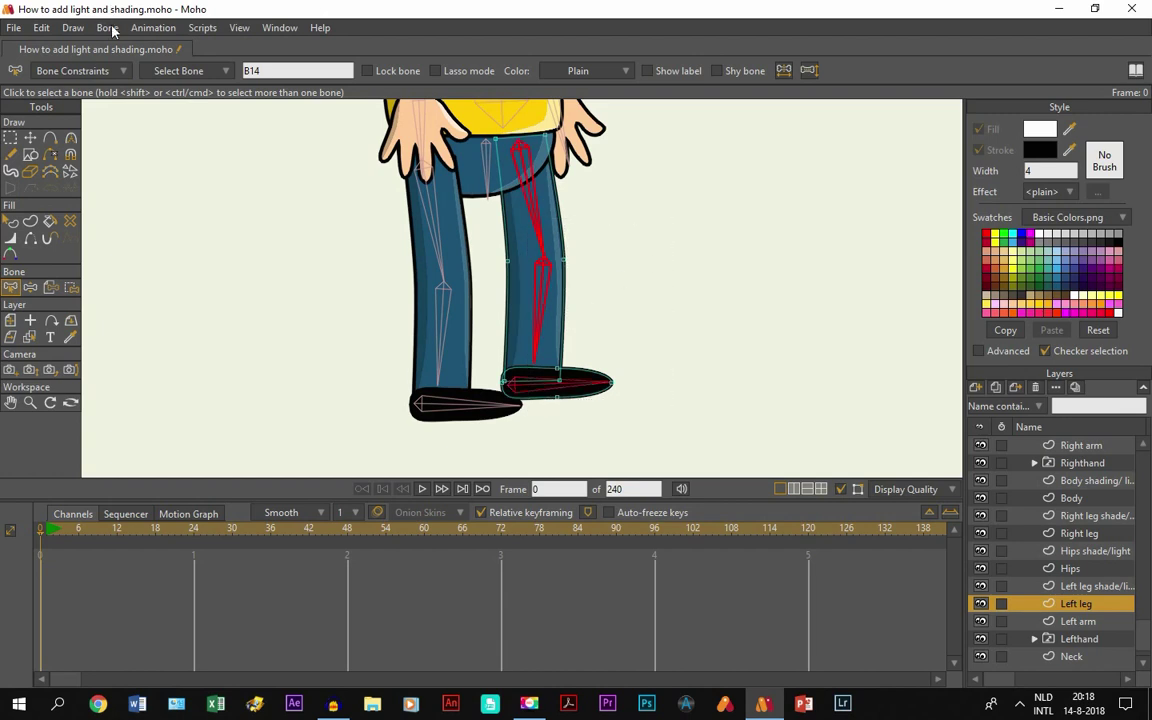
{"action": "left_click", "coordinate": [107, 27]}
{"action": "left_click", "coordinate": [113, 112]}
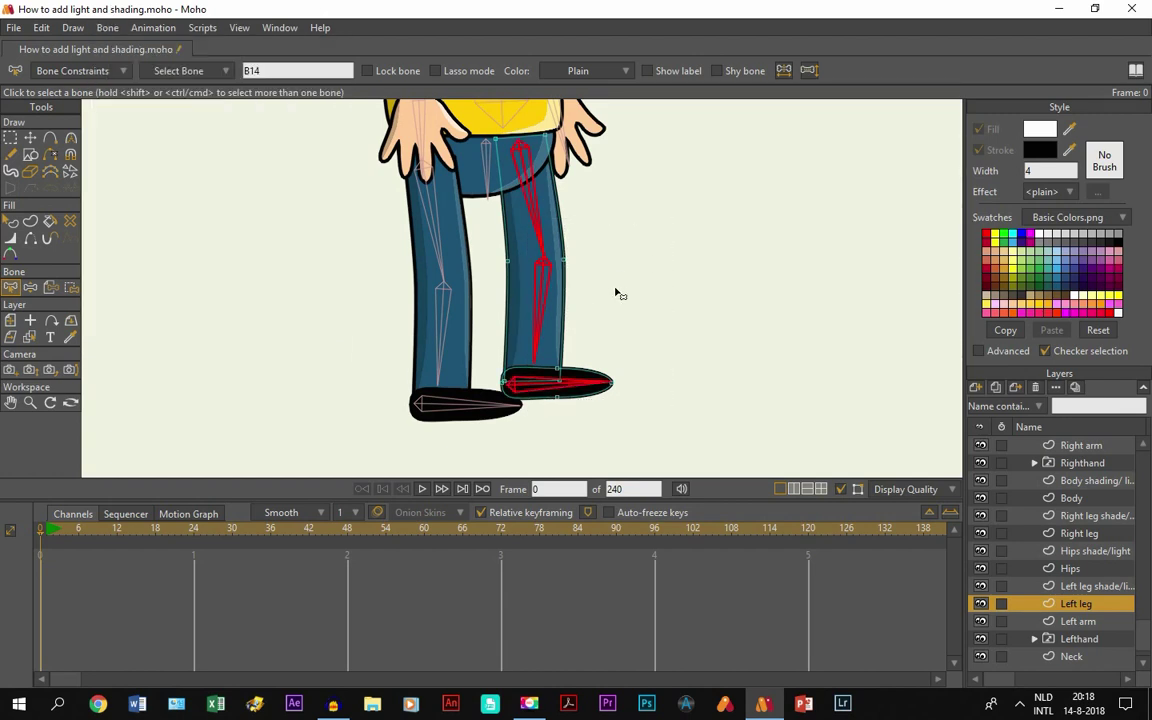
Step: Flexi-bind the Left leg shade/light layer to the far leg's thigh and shin bones only
{"action": "left_click", "coordinate": [1097, 590]}
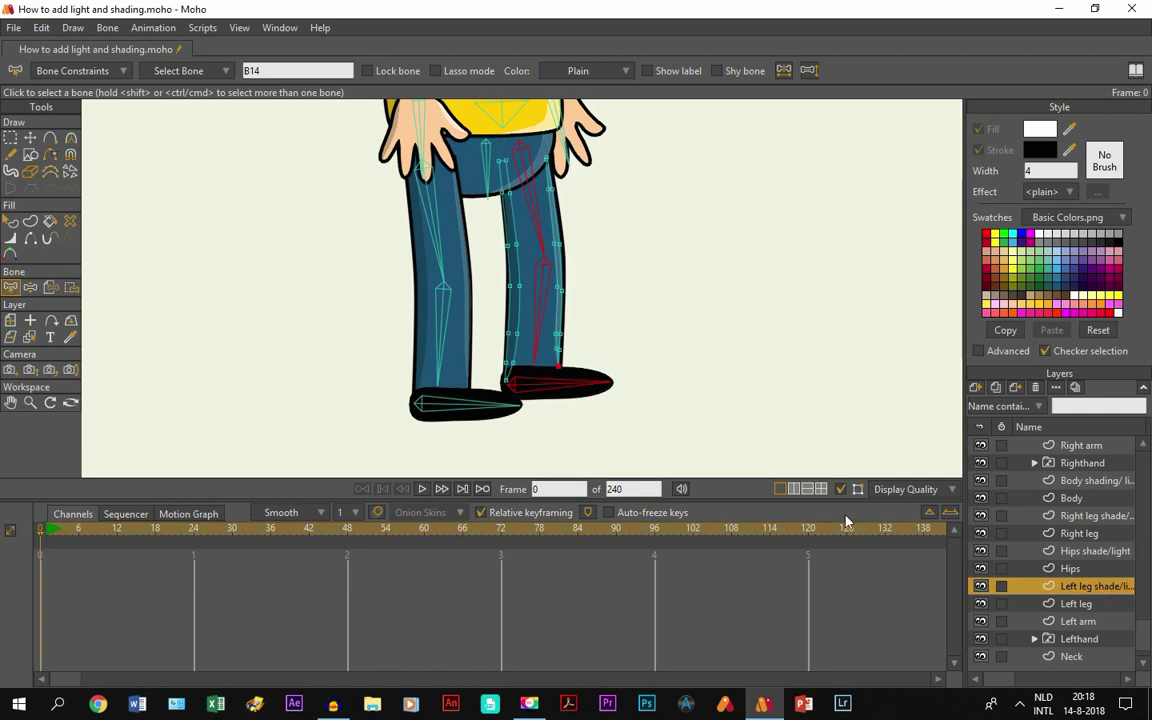
{"action": "left_click_drag", "start_coordinate": [609, 221], "coordinate": [505, 292]}
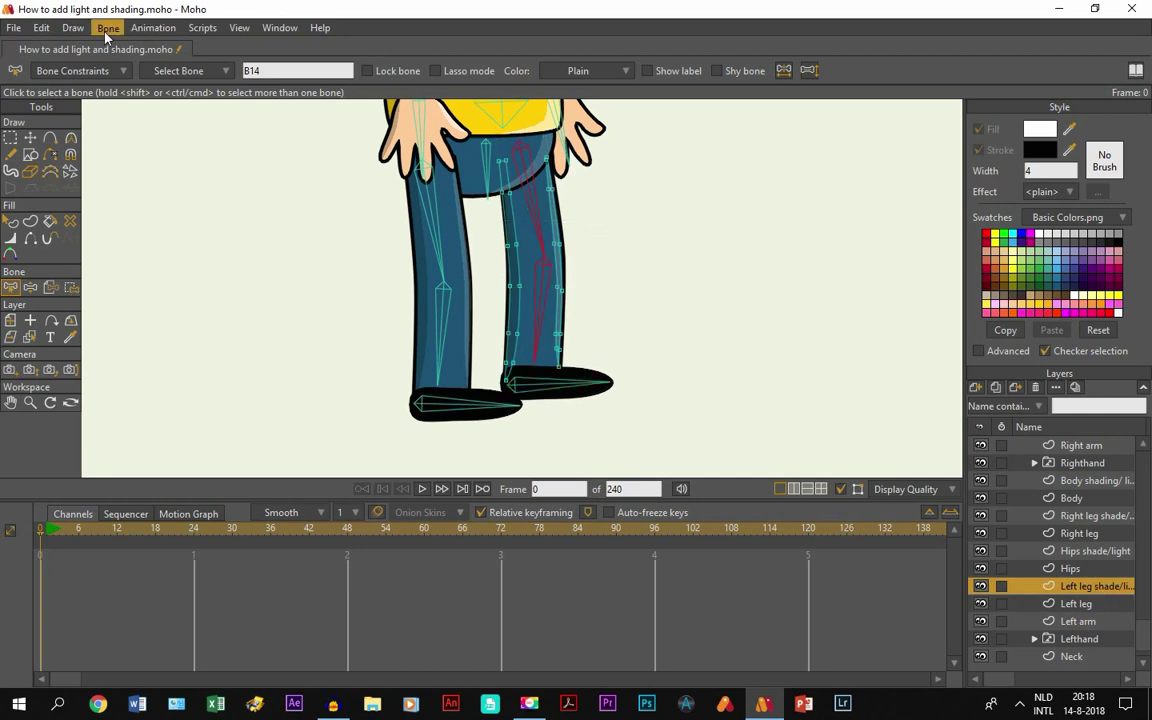
{"action": "left_click", "coordinate": [107, 27]}
{"action": "left_click", "coordinate": [118, 111]}
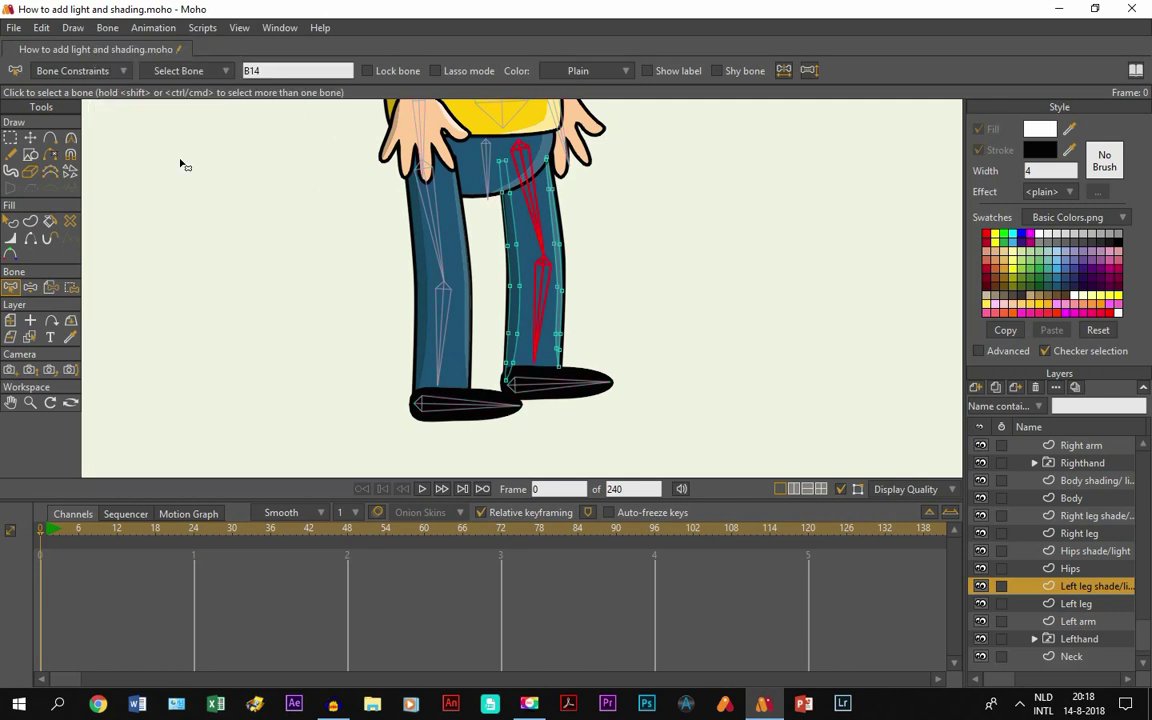
Step: Test the leg bindings by swinging the far leg and the front leg with Manipulate Bones
{"action": "left_click", "coordinate": [31, 287]}
{"action": "left_click_drag", "start_coordinate": [535, 312], "coordinate": [550, 291]}
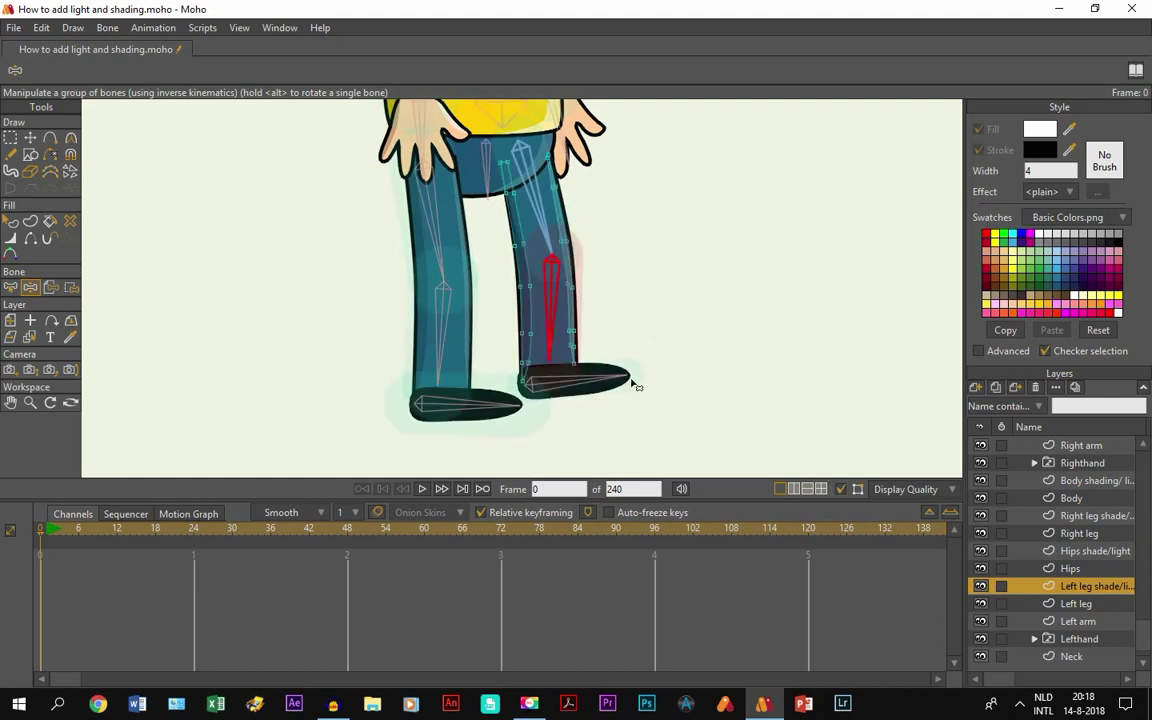
{"action": "left_click_drag", "start_coordinate": [522, 318], "coordinate": [550, 288]}
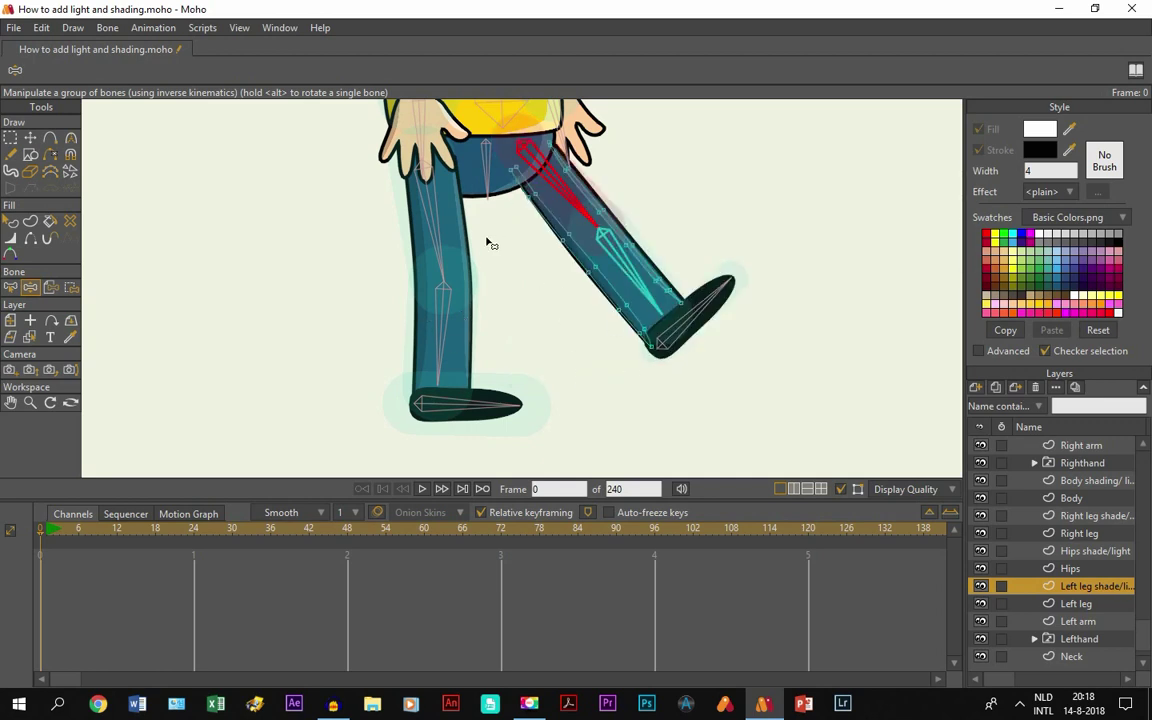
{"action": "mouse_move", "coordinate": [430, 218]}
{"action": "left_mouse_down"}
{"action": "mouse_move", "coordinate": [405, 222]}
{"action": "mouse_move", "coordinate": [457, 210]}
{"action": "mouse_move", "coordinate": [418, 230]}
{"action": "left_mouse_up"}
Step: Test the arm bindings by swinging the front arm and the far arm outward with Manipulate Bones
{"action": "left_click", "coordinate": [10, 403]}
{"action": "left_click_drag", "start_coordinate": [494, 110], "coordinate": [495, 369]}
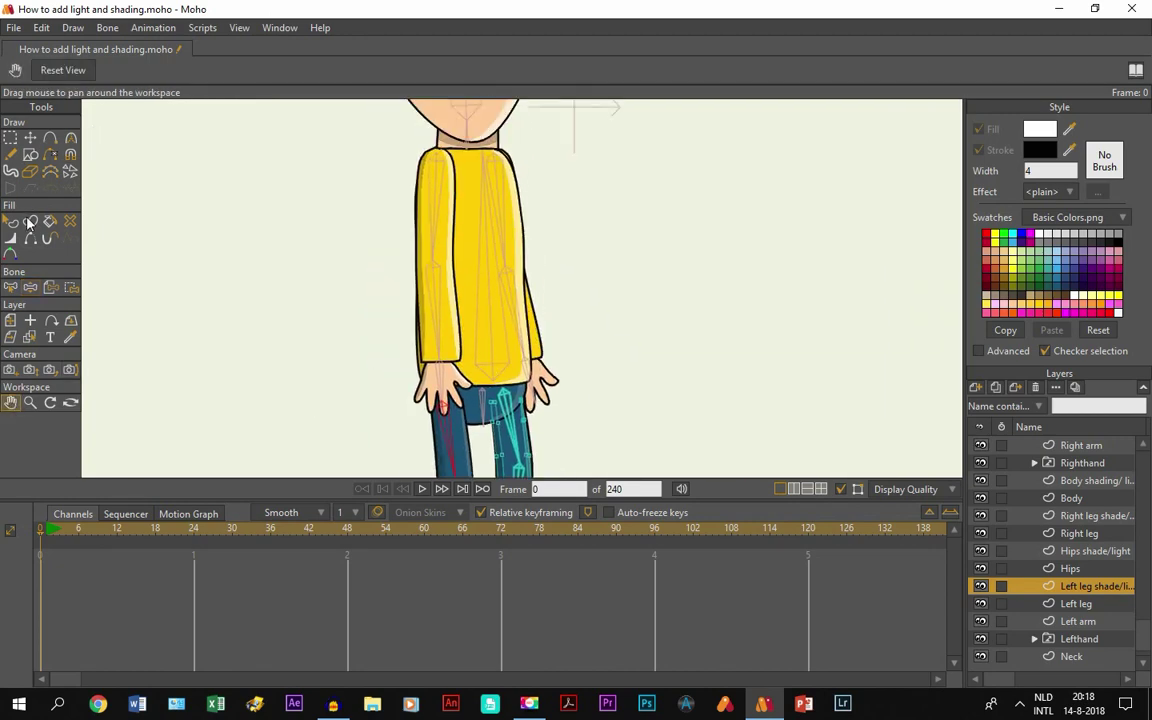
{"action": "left_click", "coordinate": [30, 287]}
{"action": "left_click", "coordinate": [430, 214]}
{"action": "mouse_move", "coordinate": [430, 214]}
{"action": "left_mouse_down"}
{"action": "mouse_move", "coordinate": [412, 208]}
{"action": "mouse_move", "coordinate": [360, 280]}
{"action": "mouse_move", "coordinate": [430, 230]}
{"action": "left_mouse_up"}
{"action": "left_click_drag", "start_coordinate": [507, 209], "coordinate": [533, 230]}
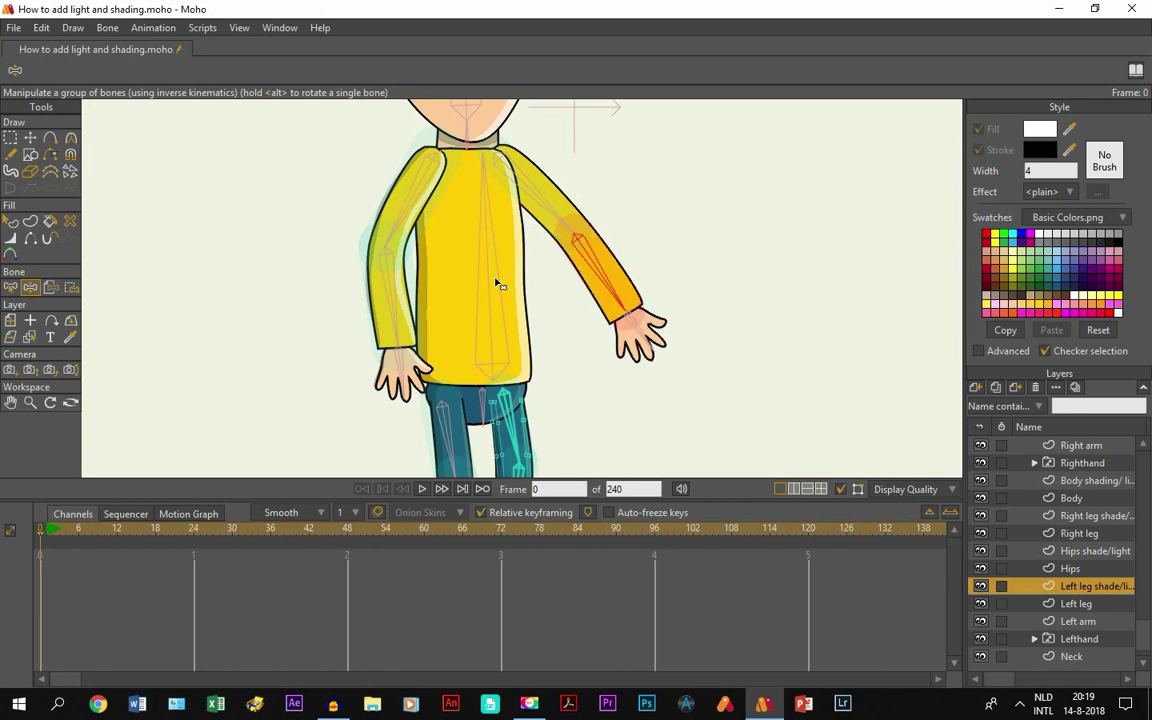
Step: Test the torso and head bones with Manipulate Bones while viewing the whole character
{"action": "left_click_drag", "start_coordinate": [478, 257], "coordinate": [477, 253]}
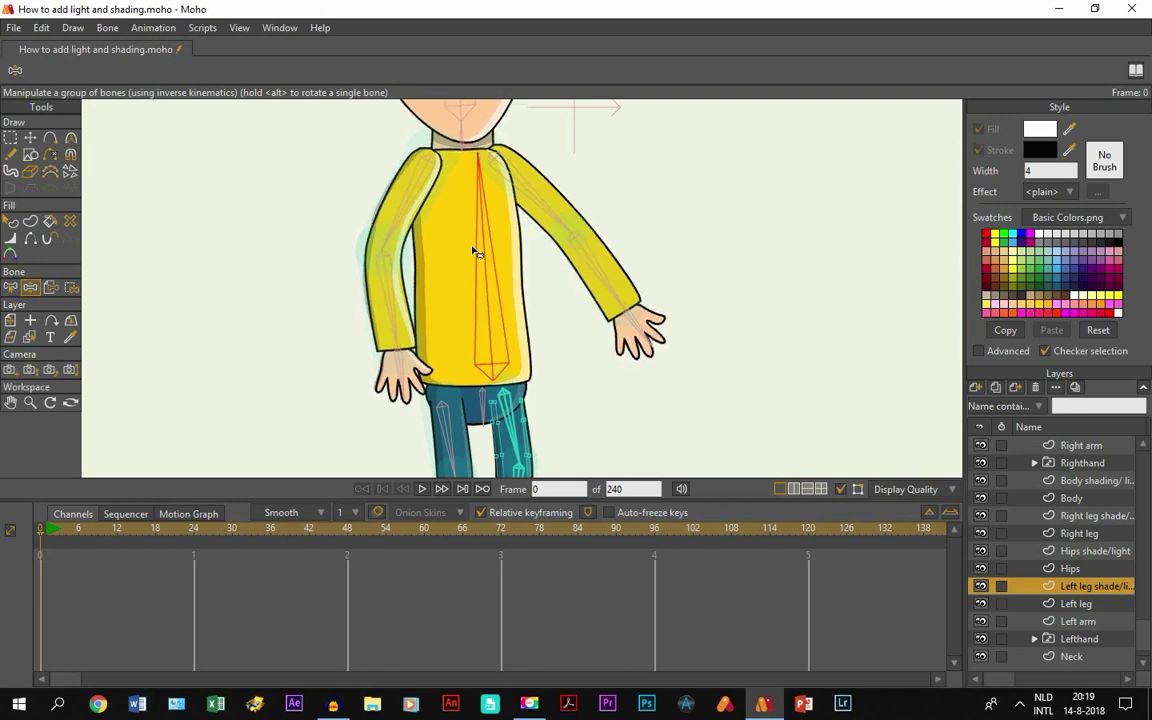
{"action": "scroll", "coordinate": [474, 252], "scroll_direction": "down", "scroll_amount": 3}
{"action": "left_click_drag", "start_coordinate": [488, 134], "coordinate": [488, 135]}
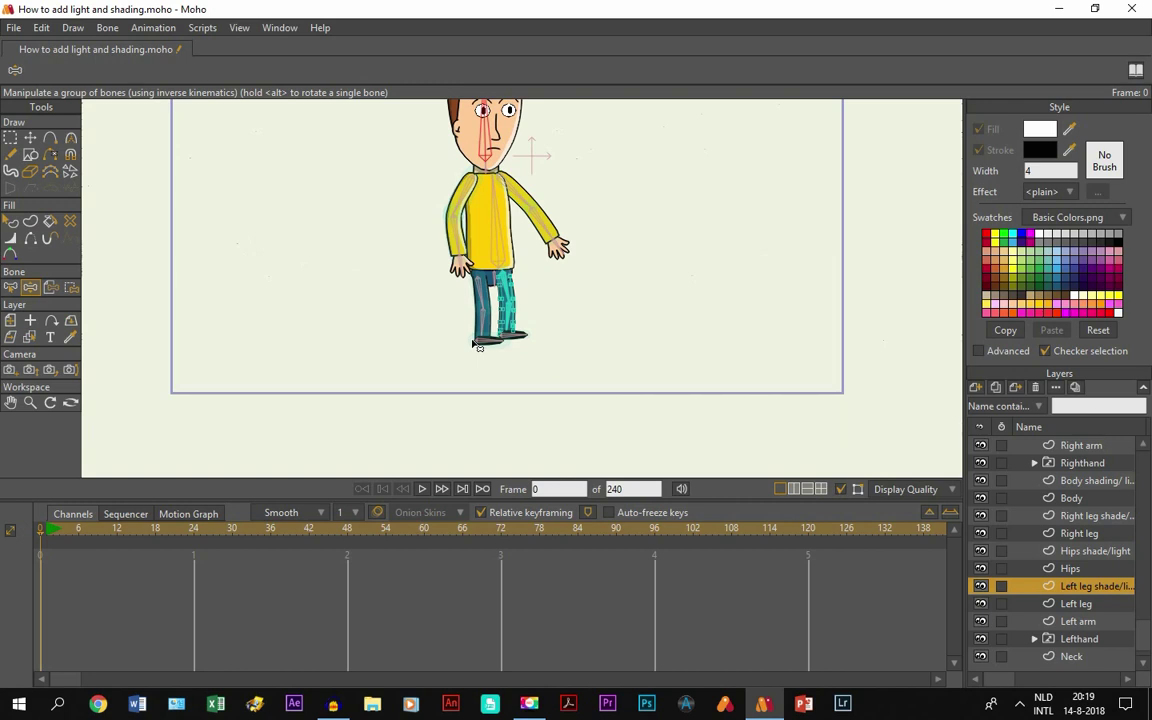
Step: Test the front arm's elbow by bending the forearm forward with Manipulate Bones, and examine its shade and light shapes up close
{"action": "key", "text": "g"}
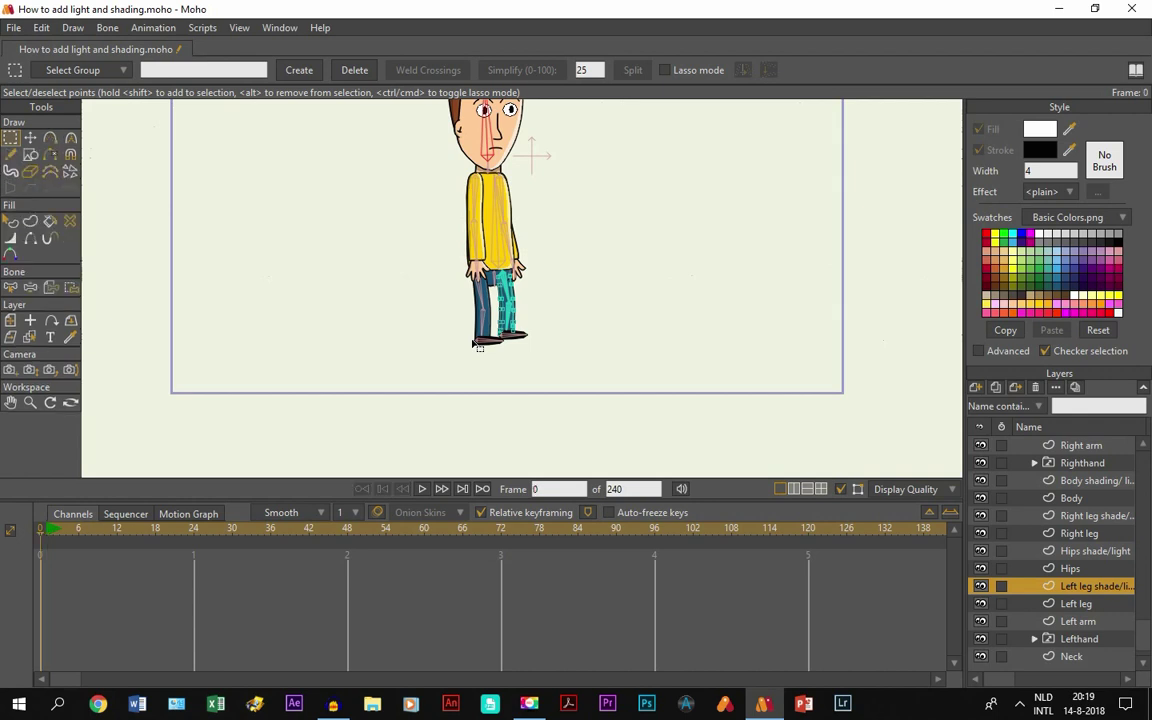
{"action": "left_click", "coordinate": [8, 401]}
{"action": "scroll", "coordinate": [424, 352], "scroll_direction": "up", "scroll_amount": 3}
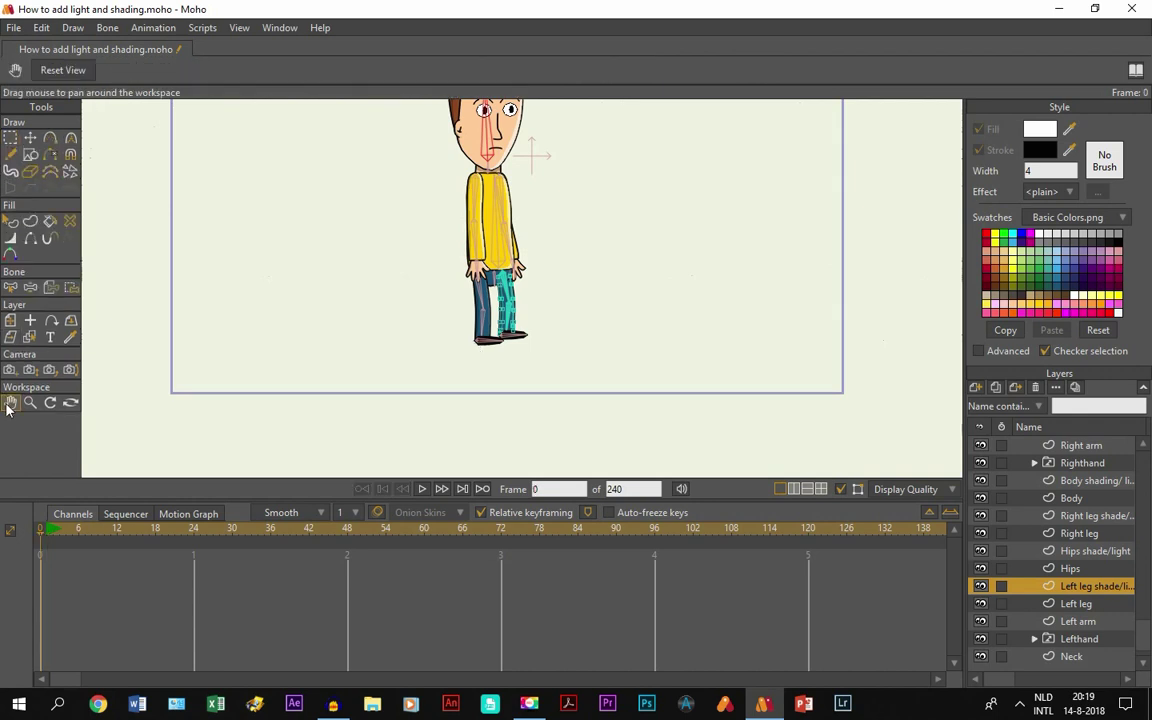
{"action": "scroll", "coordinate": [437, 394], "scroll_direction": "up", "scroll_amount": 2}
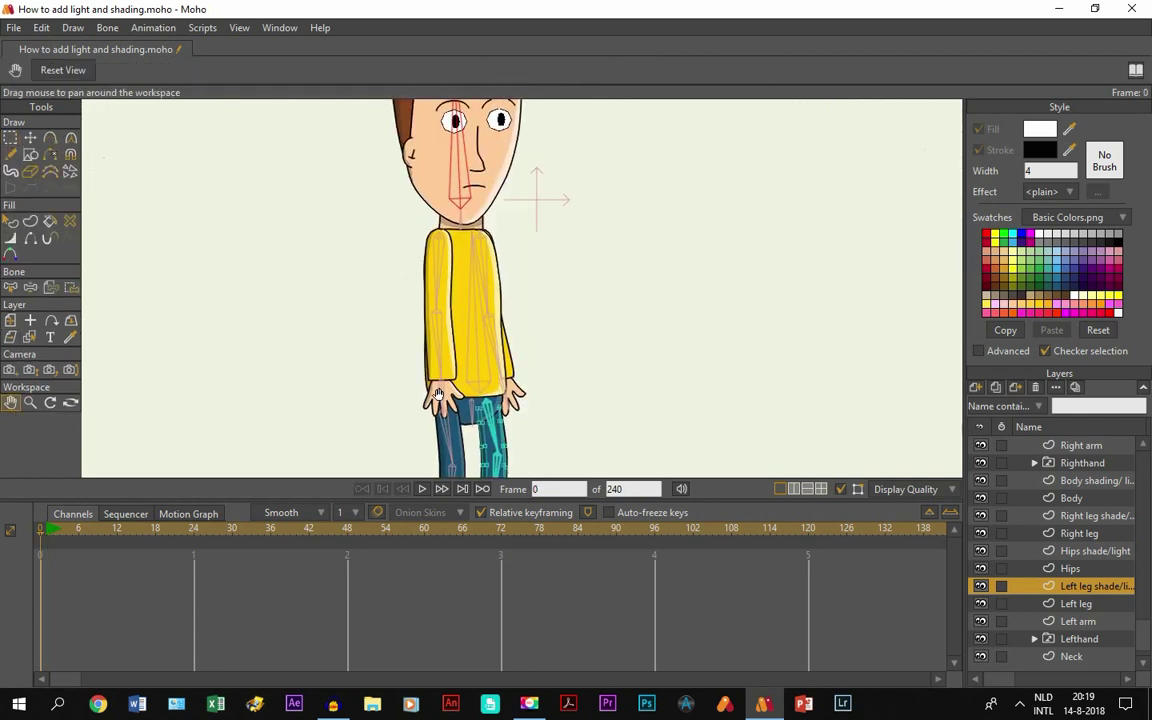
{"action": "scroll", "coordinate": [437, 394], "scroll_direction": "down", "scroll_amount": 4}
{"action": "scroll", "coordinate": [334, 329], "scroll_direction": "up", "scroll_amount": 5}
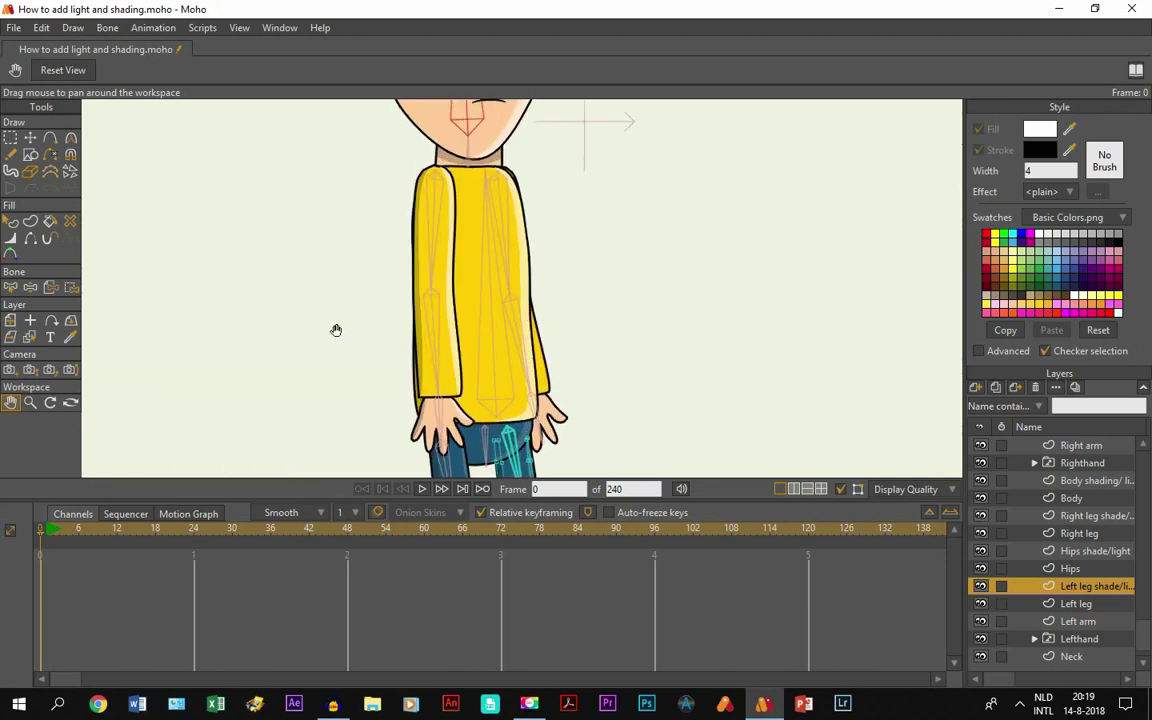
{"action": "left_click", "coordinate": [30, 287]}
{"action": "left_click_drag", "start_coordinate": [437, 337], "coordinate": [527, 213]}
{"action": "scroll", "coordinate": [455, 296], "scroll_direction": "up", "scroll_amount": 2}
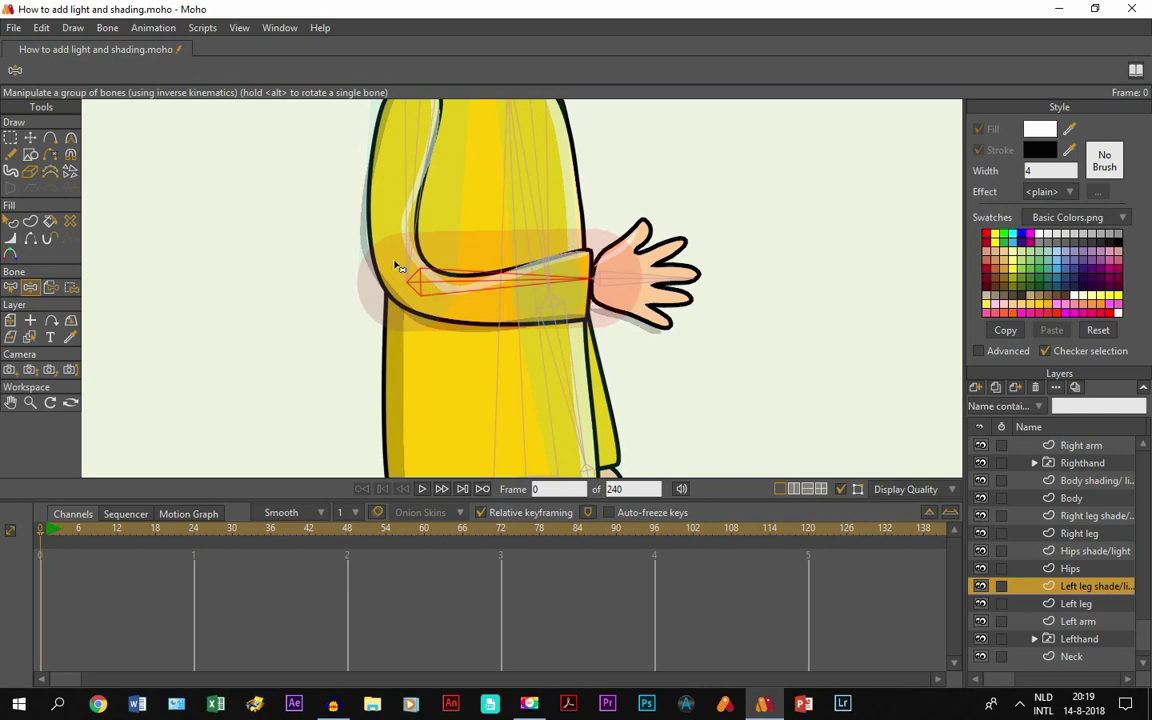
{"action": "scroll", "coordinate": [362, 240], "scroll_direction": "up", "scroll_amount": 2}
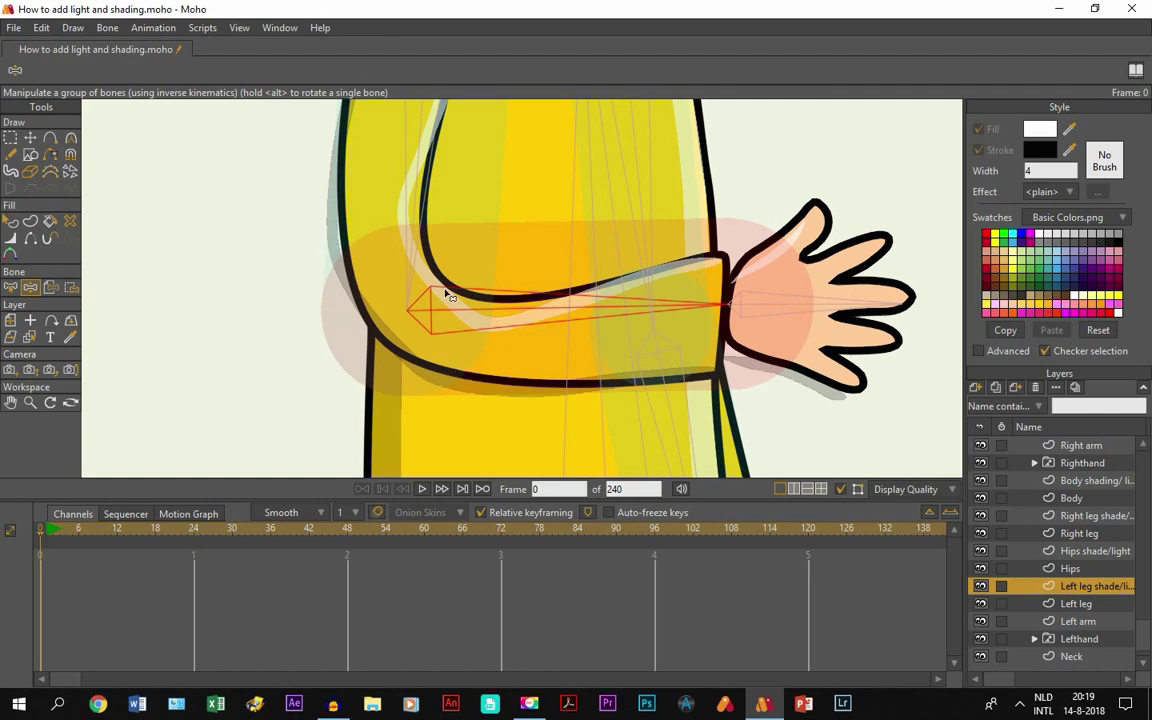
{"action": "scroll", "coordinate": [477, 362], "scroll_direction": "down", "scroll_amount": 3}
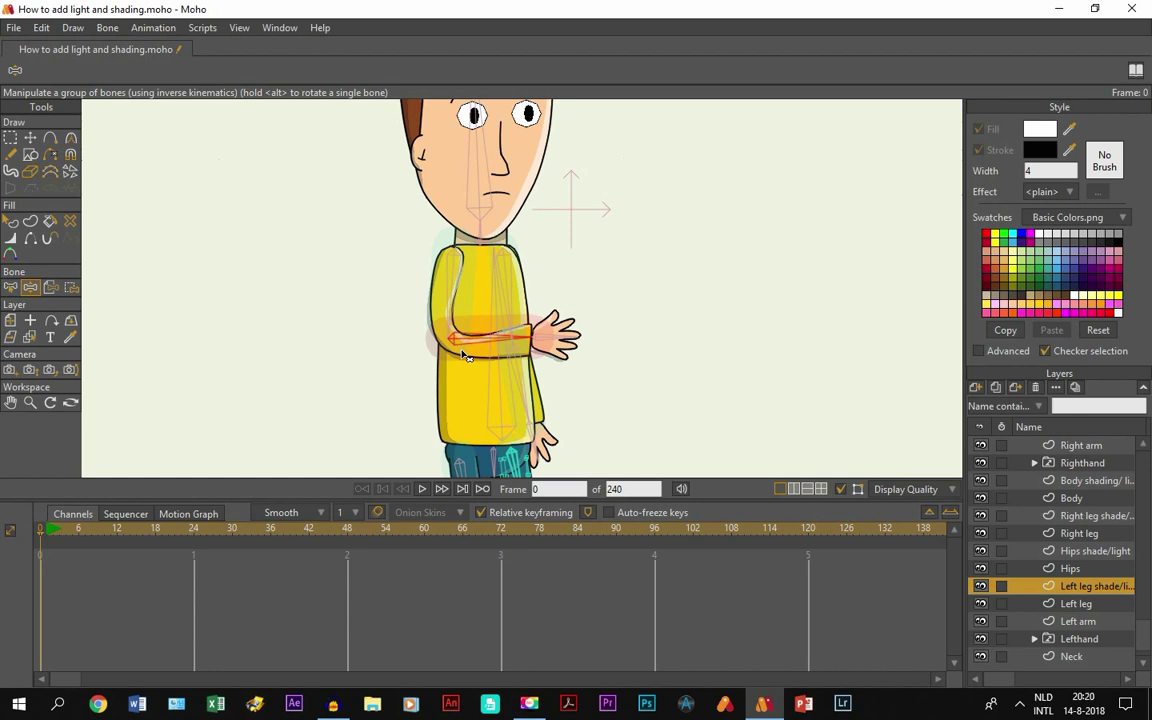
Step: Leave the bone test so the arm returns to its rest pose, and bring the whole character back into view
{"action": "key", "text": "ctrl+Right"}
{"action": "key", "text": "ctrl+Left"}
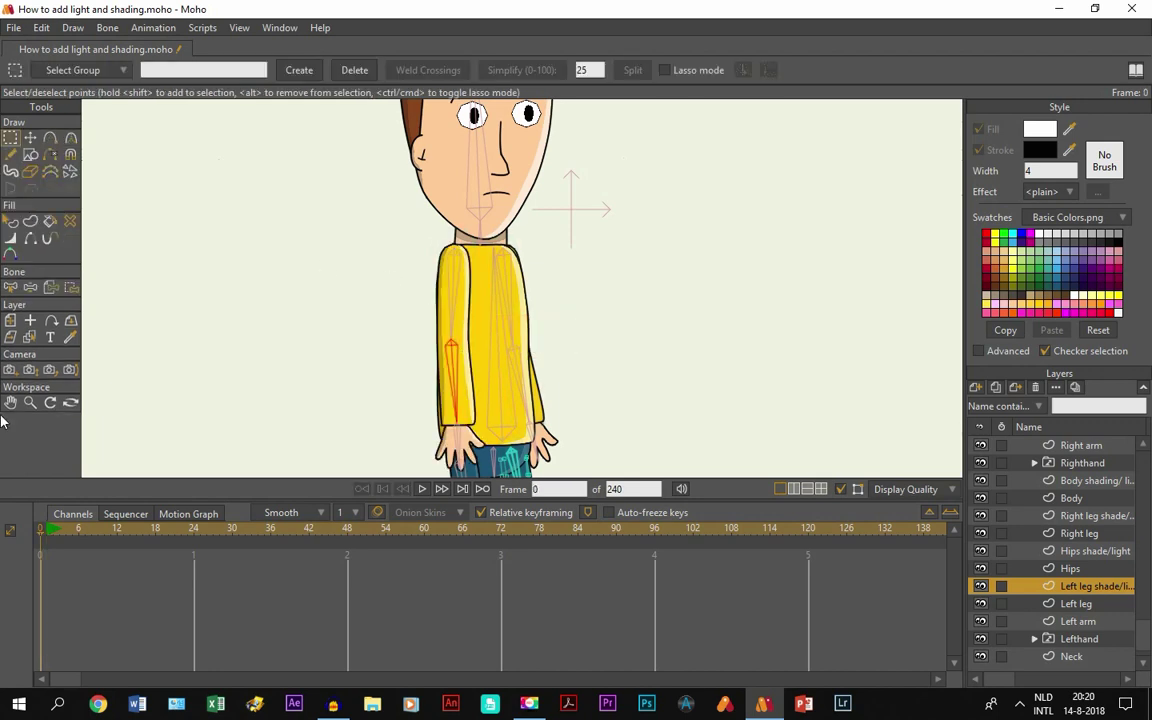
{"action": "key", "text": "ctrl+r"}
{"action": "left_click_drag", "start_coordinate": [507, 311], "coordinate": [510, 286]}
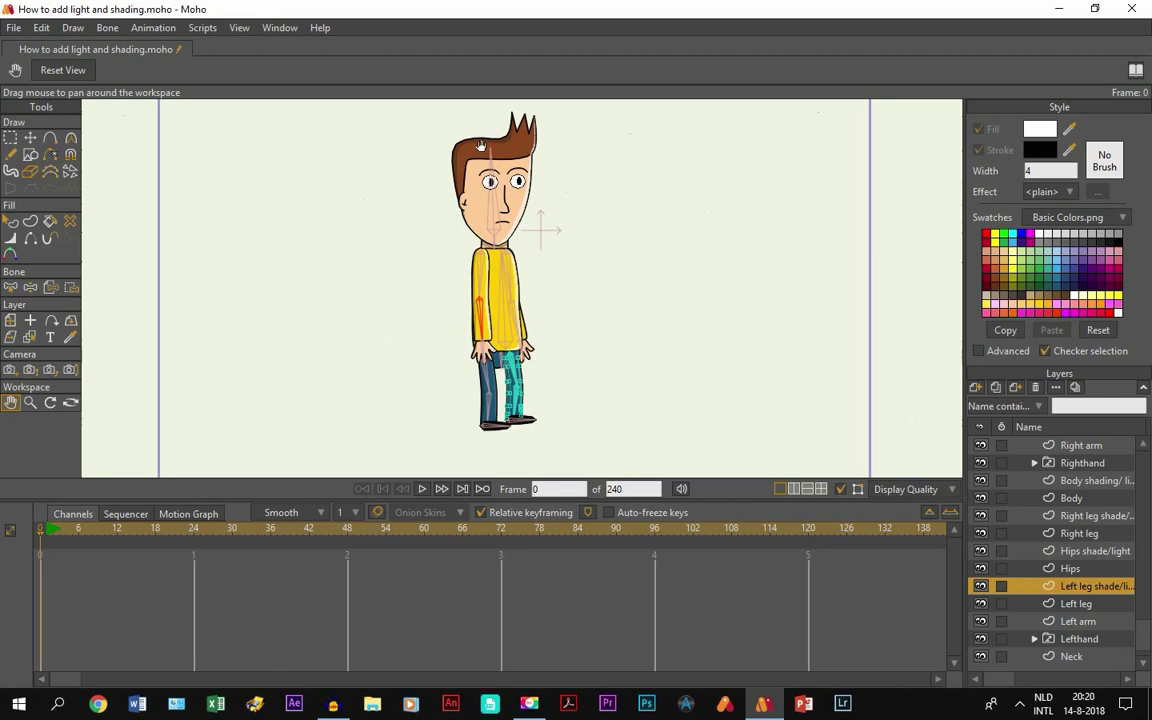